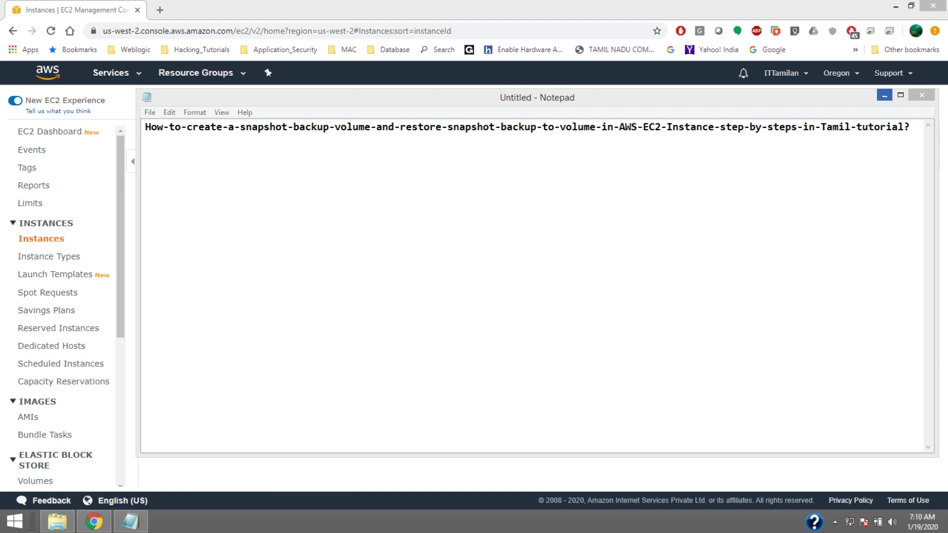
- Put the notes window aside, switch to the AWS_Keys folder and launch PuTTY from it
{"action": "left_click", "coordinate": [883, 95]}
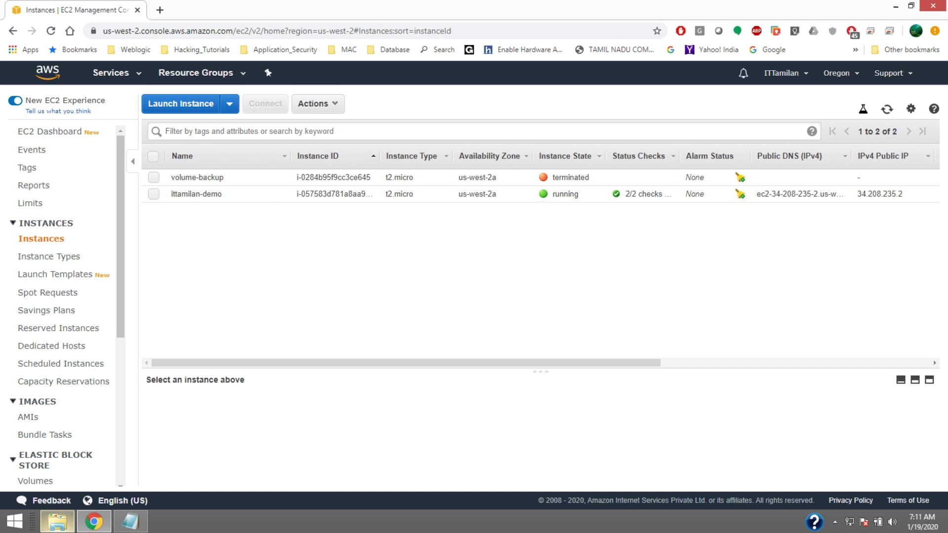
{"action": "left_click", "coordinate": [57, 521]}
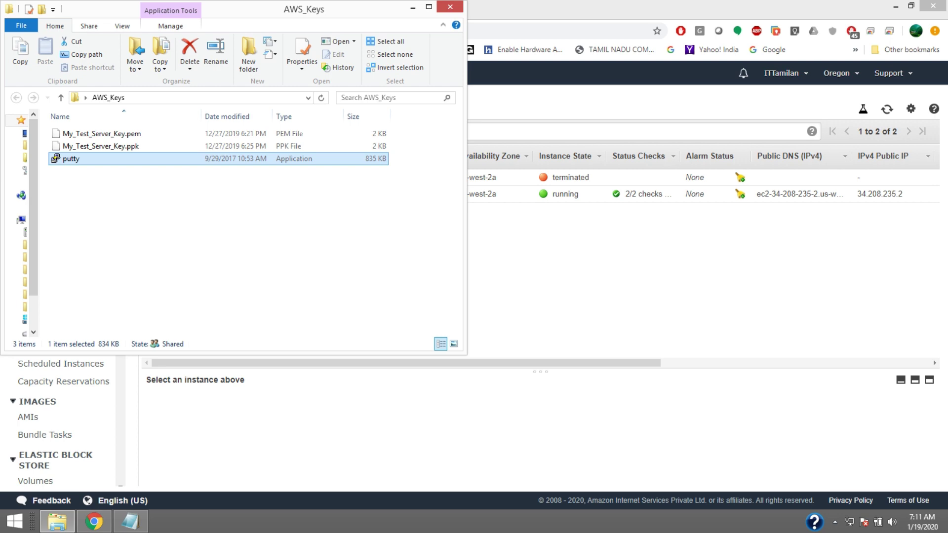
{"action": "key", "text": "Return"}
{"action": "key", "text": "Return"}
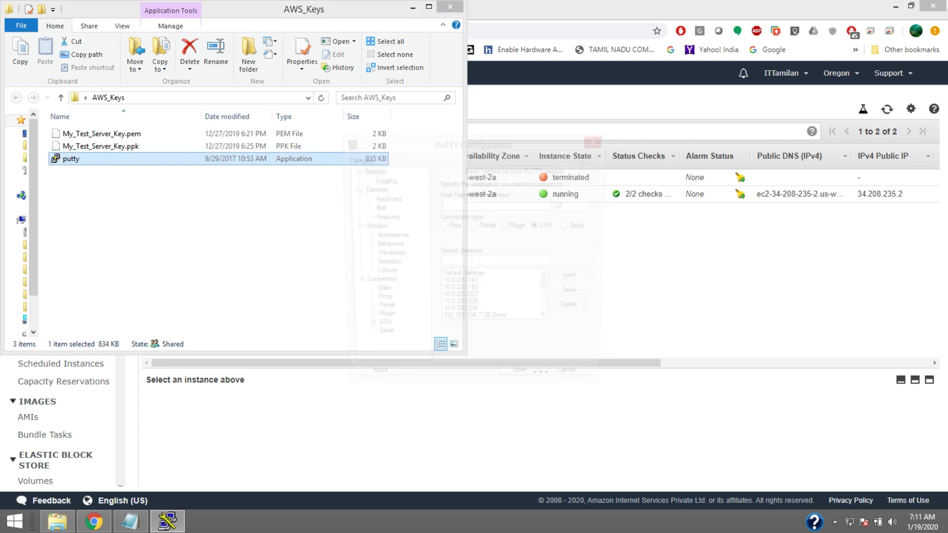
{"action": "left_click", "coordinate": [413, 7]}
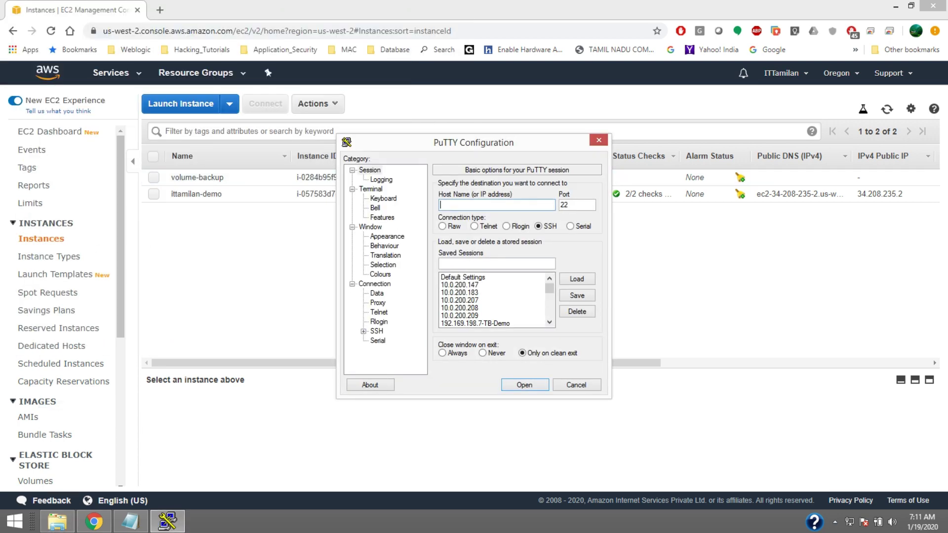
{"action": "left_click", "coordinate": [493, 277]}
{"action": "left_click", "coordinate": [222, 193]}
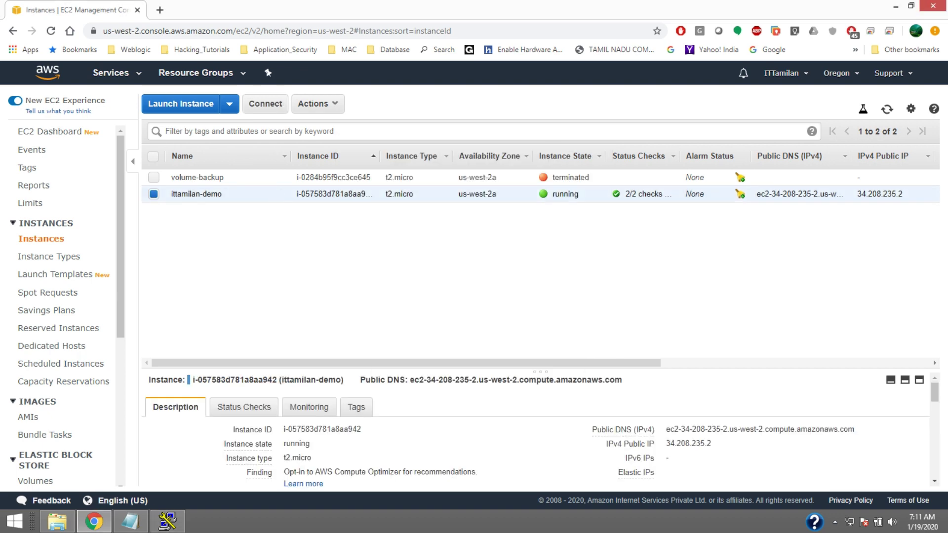
{"action": "left_click", "coordinate": [721, 443]}
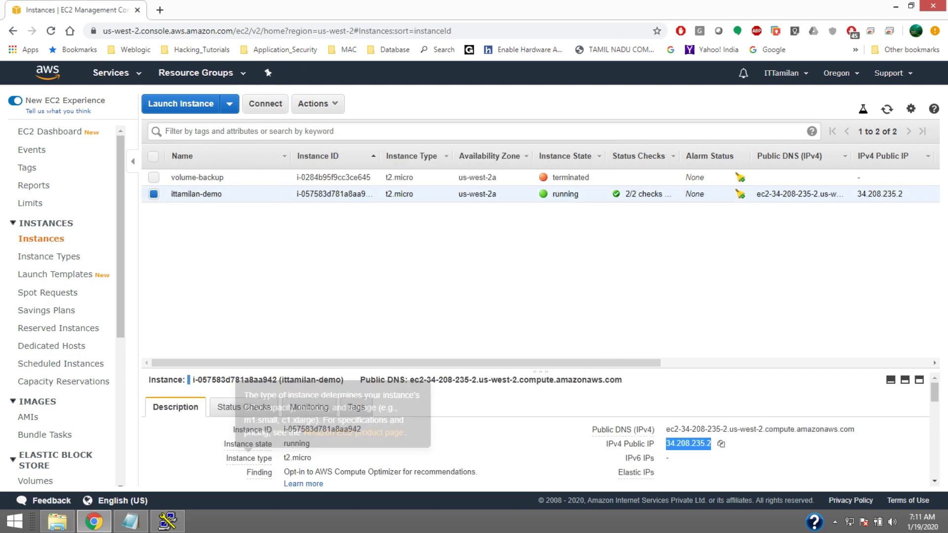
{"action": "left_click", "coordinate": [167, 520]}
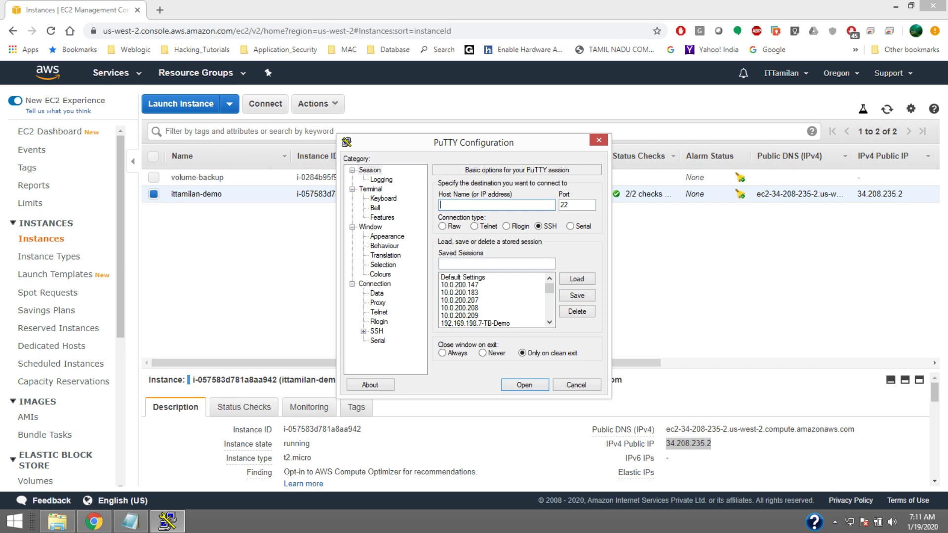
{"action": "type", "text": "ubuntu@"}
{"action": "key", "text": "ctrl+v"}
- Set My_Test_Server_Key.ppk from AWS_Keys as the private key file for SSH authentication
{"action": "left_click", "coordinate": [364, 330]}
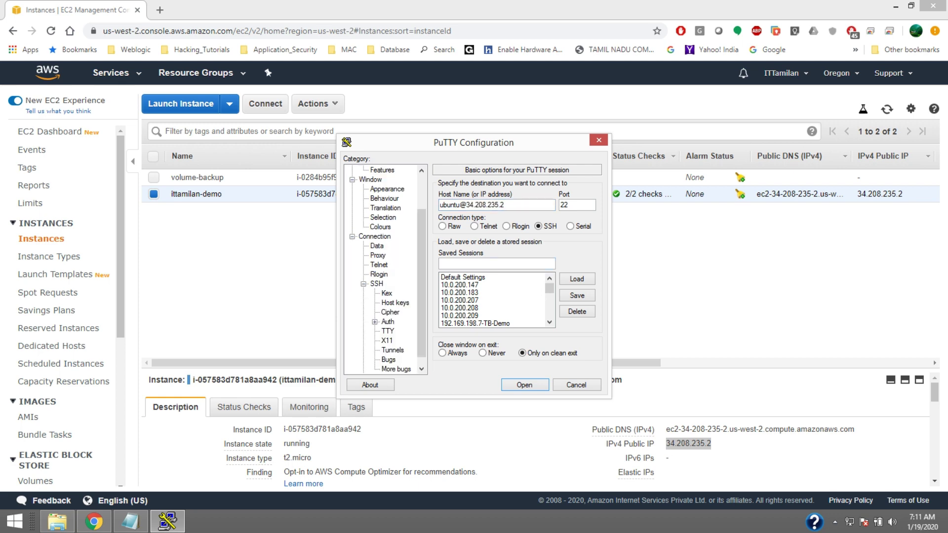
{"action": "left_click", "coordinate": [388, 321]}
{"action": "left_click", "coordinate": [576, 305]}
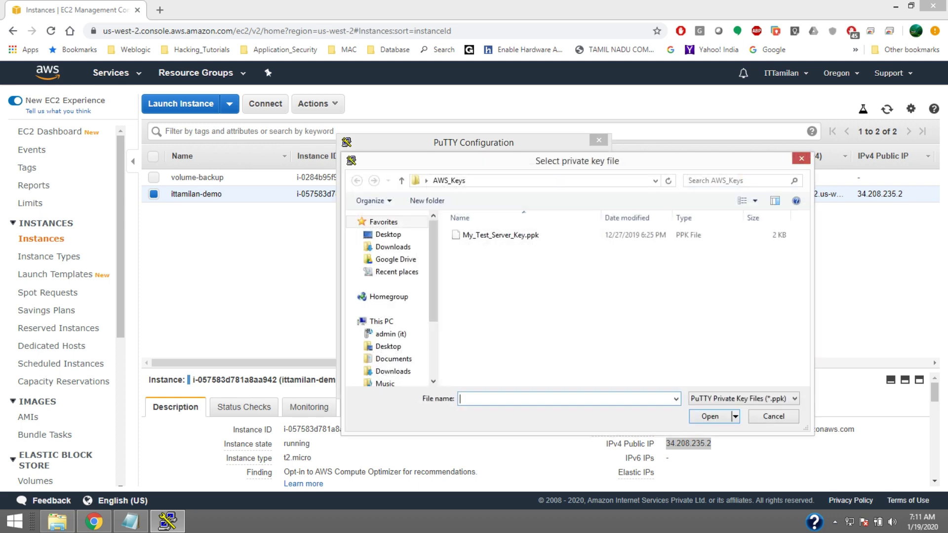
{"action": "left_click", "coordinate": [500, 235]}
{"action": "key", "text": "Return"}
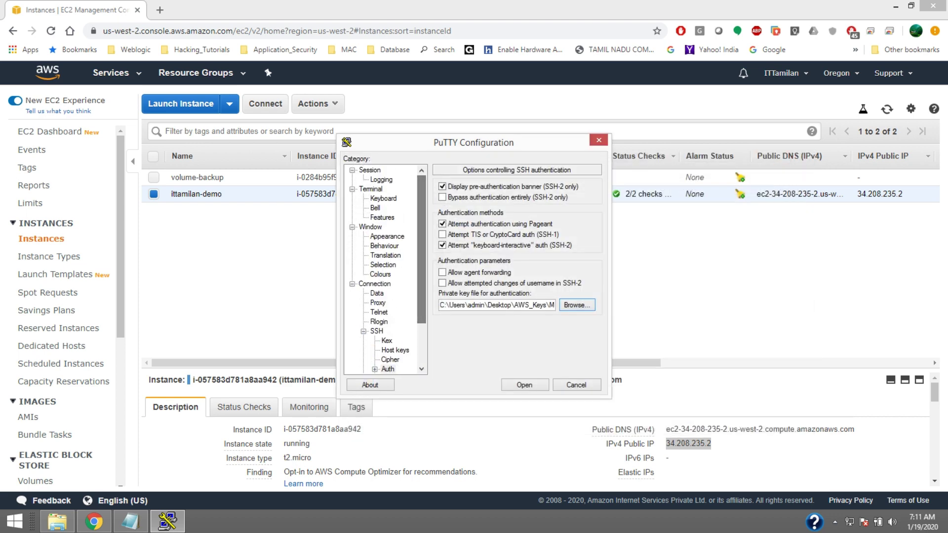
- Set the terminal window font to Courier New, bold, 14-point
{"action": "left_click", "coordinate": [387, 237]}
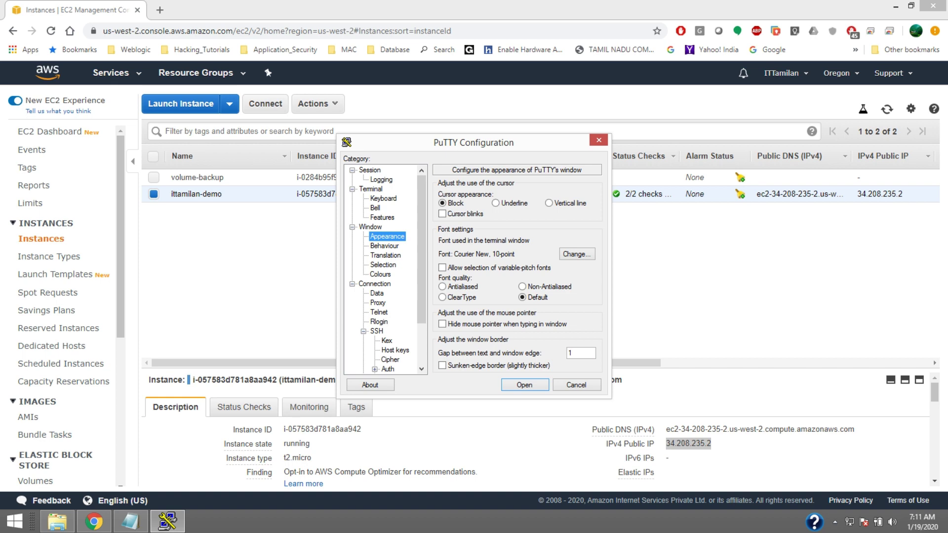
{"action": "left_click", "coordinate": [576, 254]}
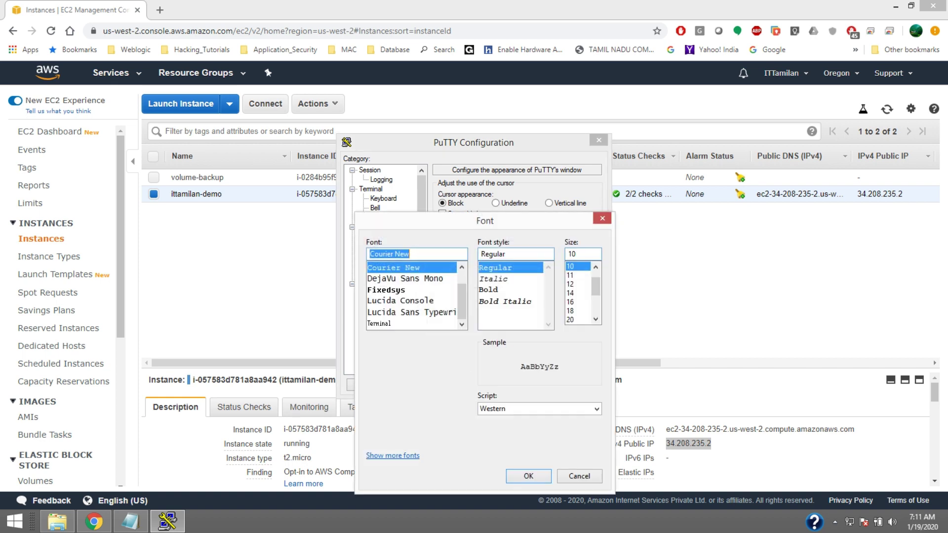
{"action": "left_click", "coordinate": [488, 289]}
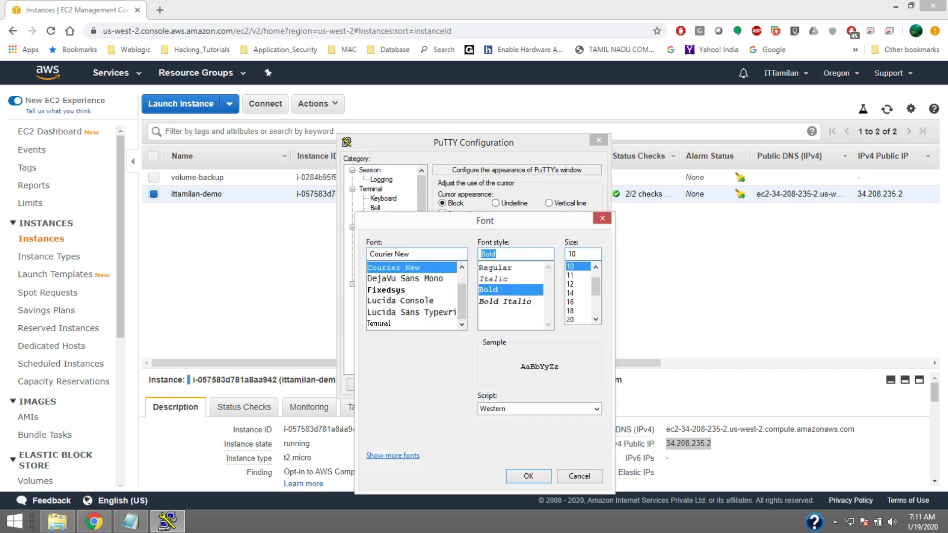
{"action": "left_click", "coordinate": [571, 293]}
{"action": "left_click", "coordinate": [528, 475]}
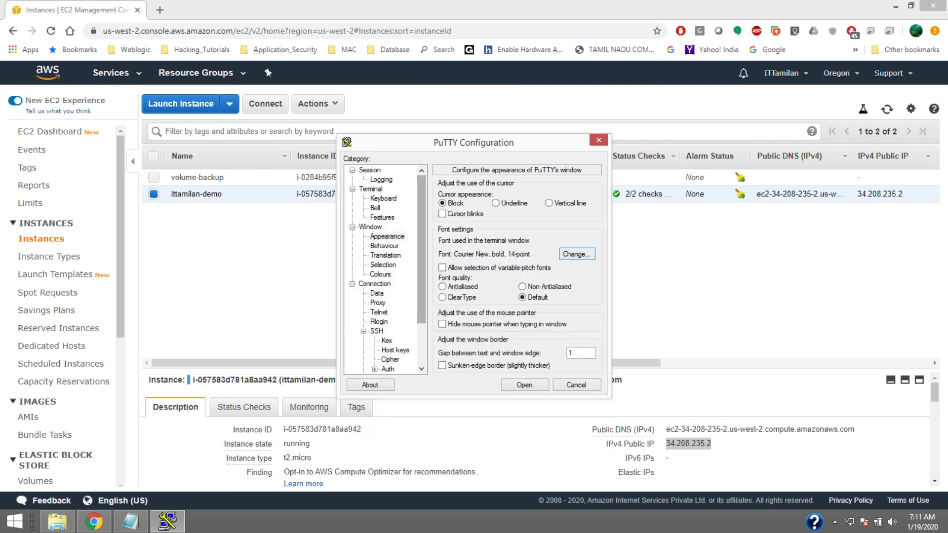
- Open the SSH session to the instance and switch to the root user with sudo su
{"action": "left_click", "coordinate": [370, 170]}
{"action": "left_click", "coordinate": [524, 385]}
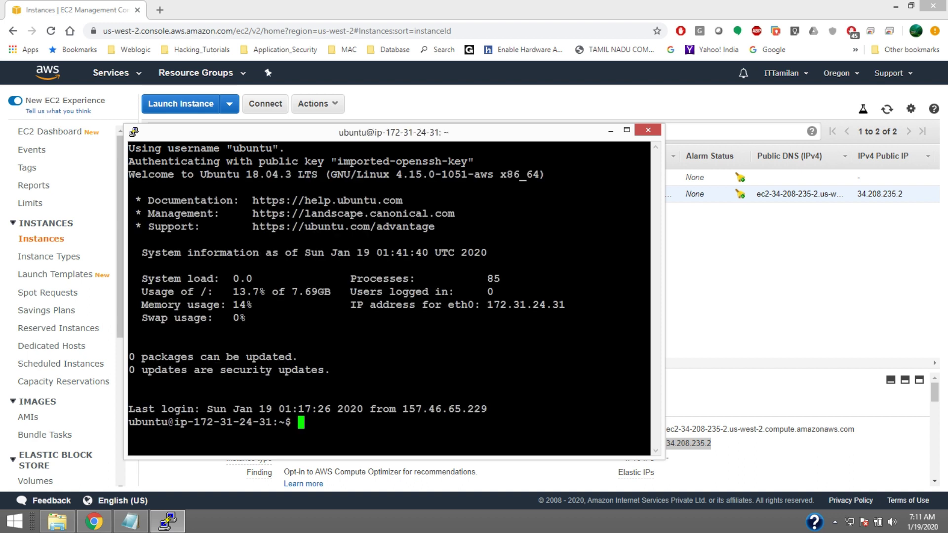
{"action": "type", "text": "sudo su"}
{"action": "key", "text": "Return"}
{"action": "key", "text": "Return"}
{"action": "key", "text": "Return"}
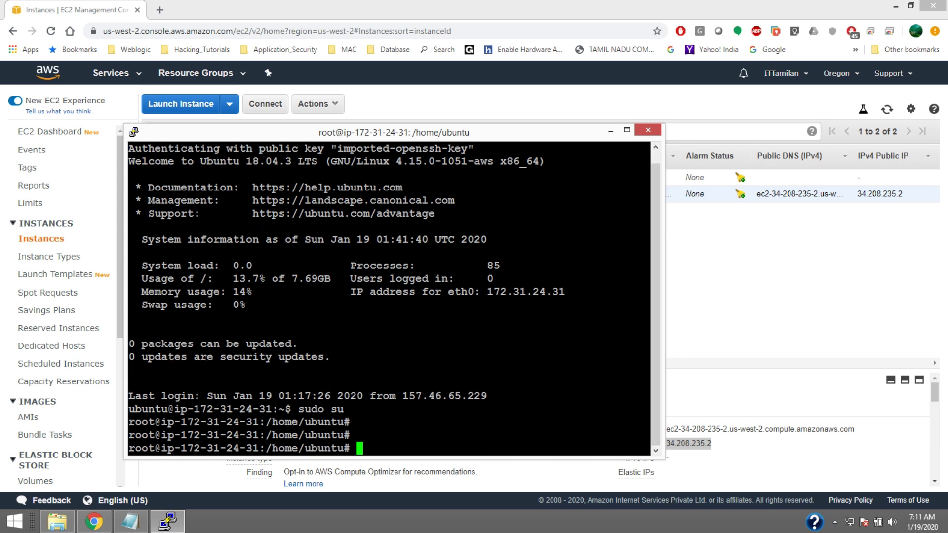
- Create a directory named ittamilan-snapshot-bk in /home/ubuntu, listing the contents with ls -lrt before and after
{"action": "type", "text": "ls -lrt"}
{"action": "key", "text": "Return"}
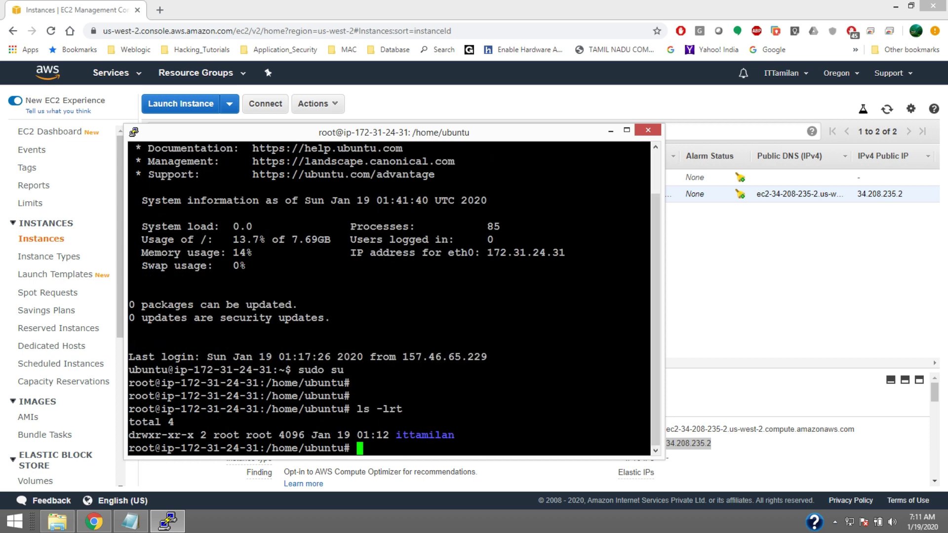
{"action": "type", "text": "mkdir ittam"}
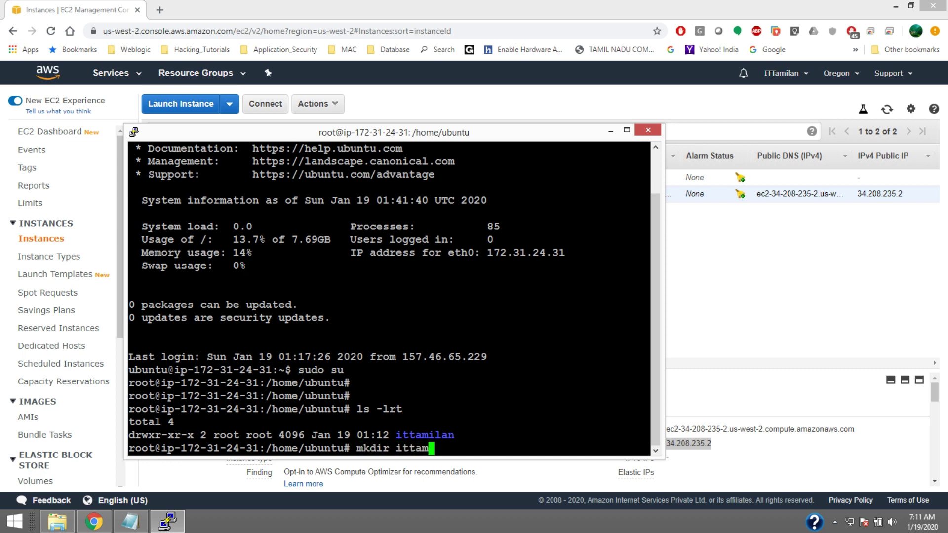
{"action": "type", "text": "ilan-snapsh"}
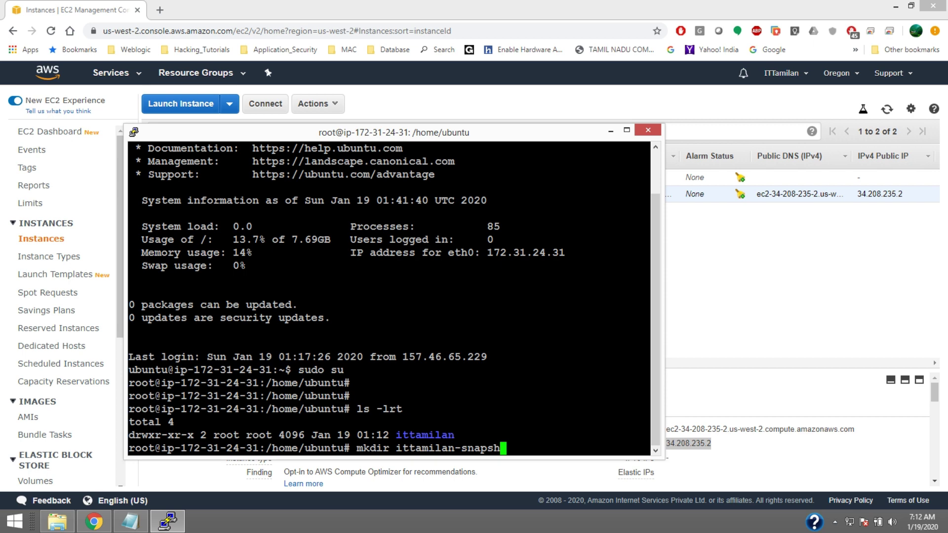
{"action": "type", "text": "ot-bk"}
{"action": "key", "text": "Return"}
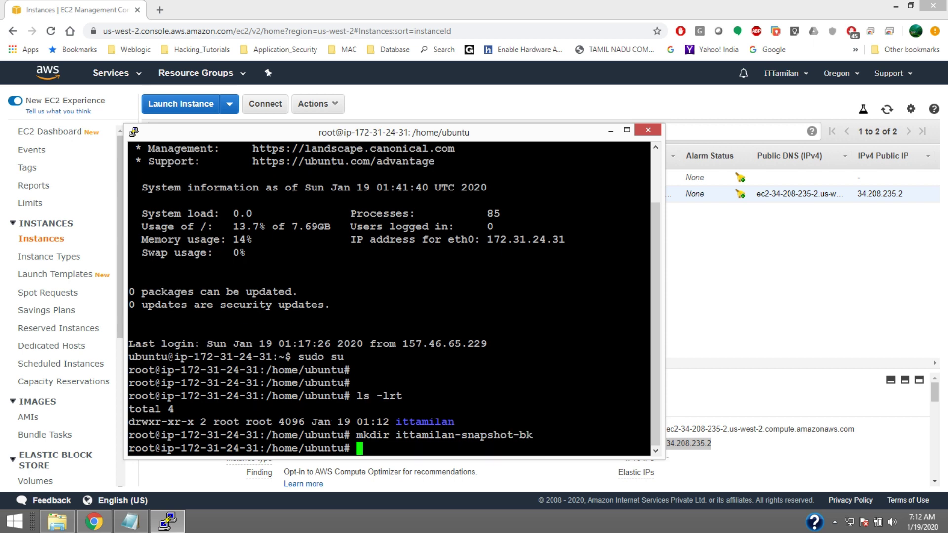
{"action": "type", "text": "ls -lrt"}
{"action": "key", "text": "Return"}
- Change into the ittamilan-snapshot-bk directory and list its contents with ls -lrt
{"action": "type", "text": "c"}
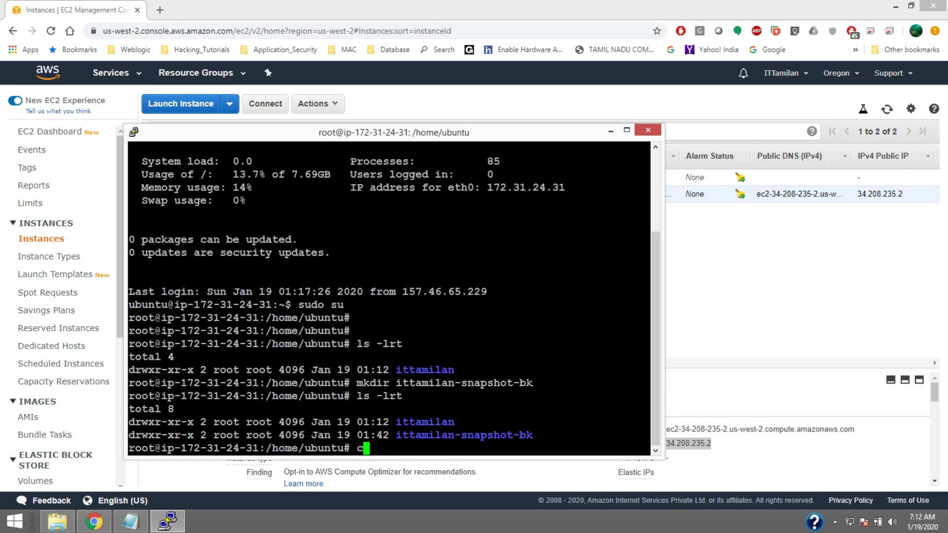
{"action": "type", "text": "d ittamilan-"}
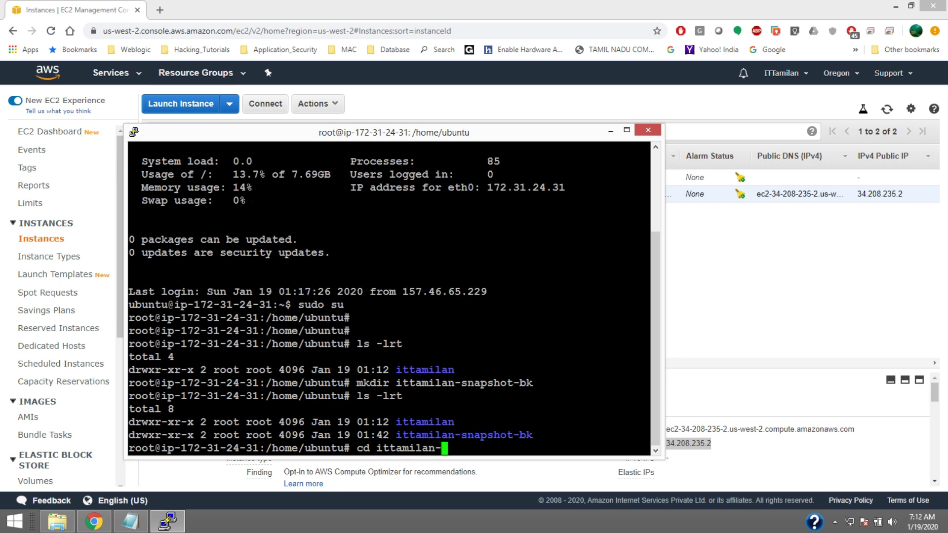
{"action": "key", "text": "Tab"}
{"action": "key", "text": "Return"}
{"action": "type", "text": "ls -lrt"}
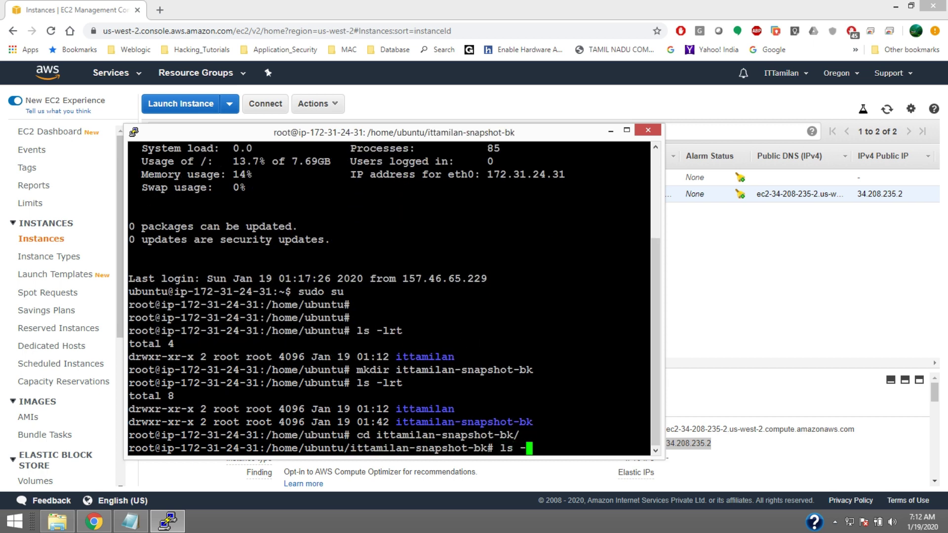
{"action": "key", "text": "Return"}
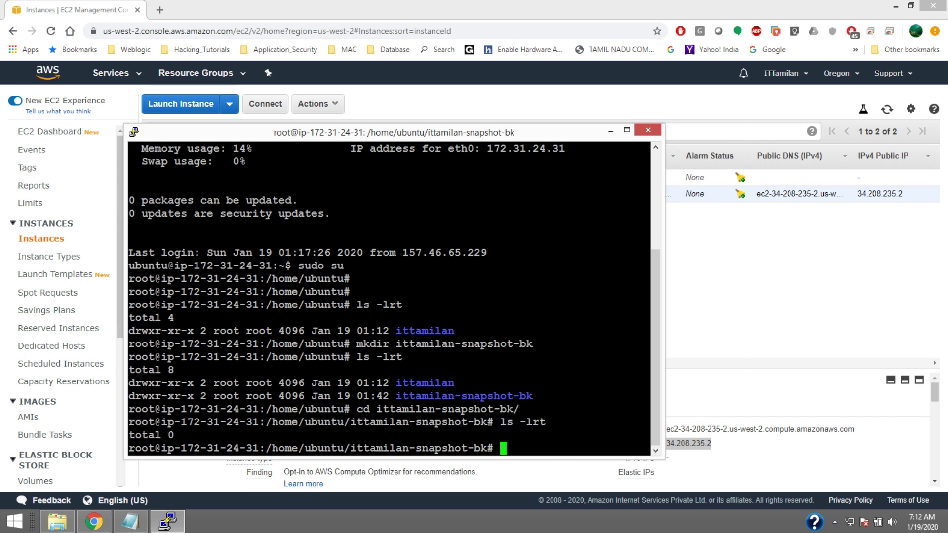
- Create an empty file named ittamilan-snapshot in the ittamilan-snapshot-bk directory
{"action": "type", "text": "touch ittamil"}
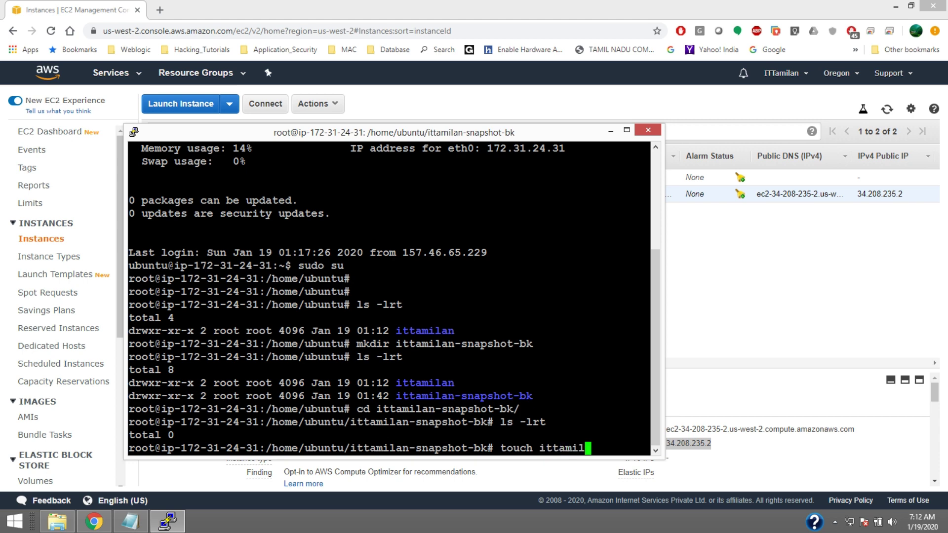
{"action": "type", "text": "an-snapshot"}
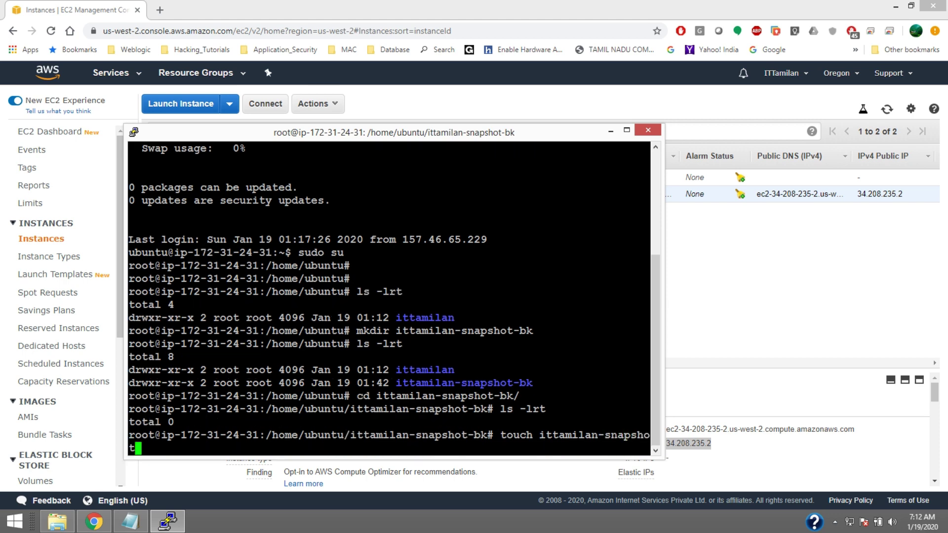
{"action": "key", "text": "Return"}
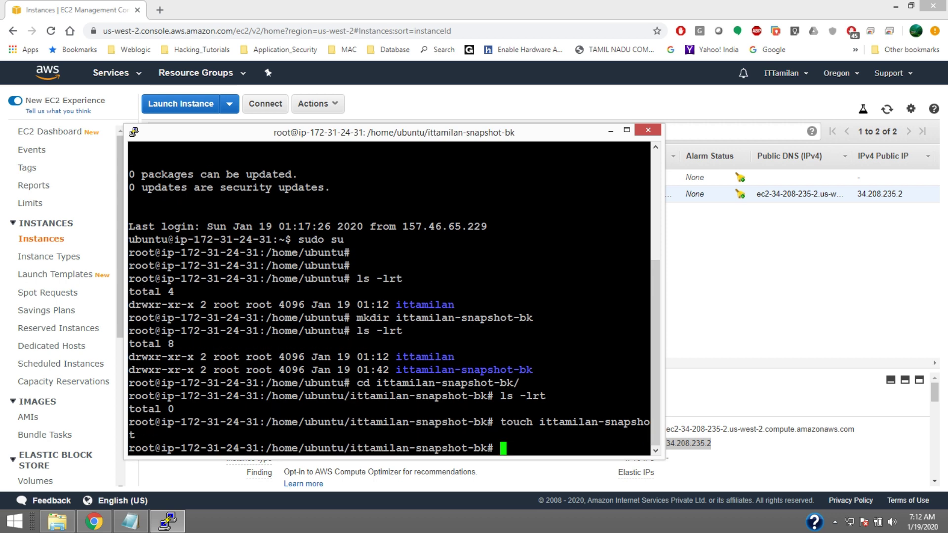
- Create an empty file named ittamilan-snapshot-restore-volumes and list the directory's files with ls -lrt
{"action": "type", "text": "ls"}
{"action": "key", "text": "BackSpace"}
{"action": "key", "text": "BackSpace"}
{"action": "type", "text": "touch"}
{"action": "key", "text": "Tab"}
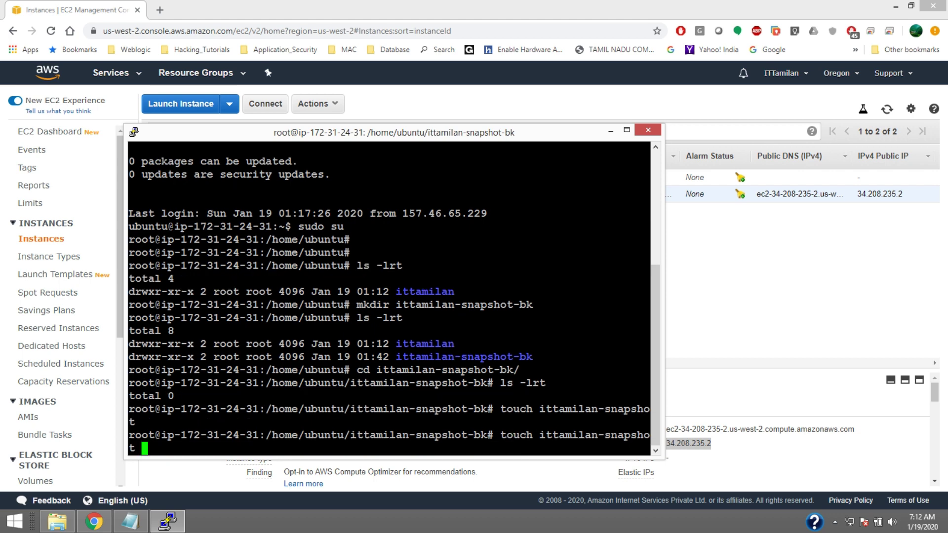
{"action": "key", "text": "BackSpace"}
{"action": "type", "text": "-restore-volumes"}
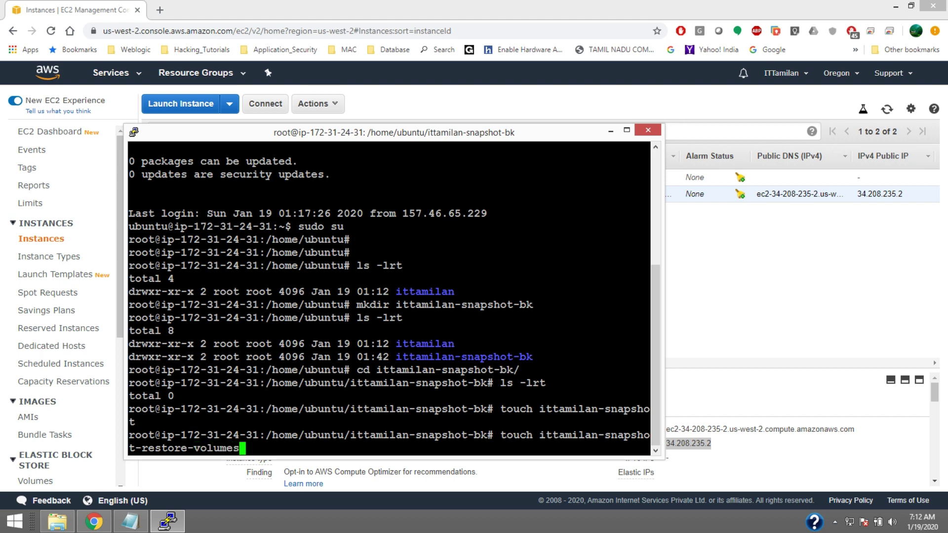
{"action": "key", "text": "Return"}
{"action": "type", "text": "ls -lrt"}
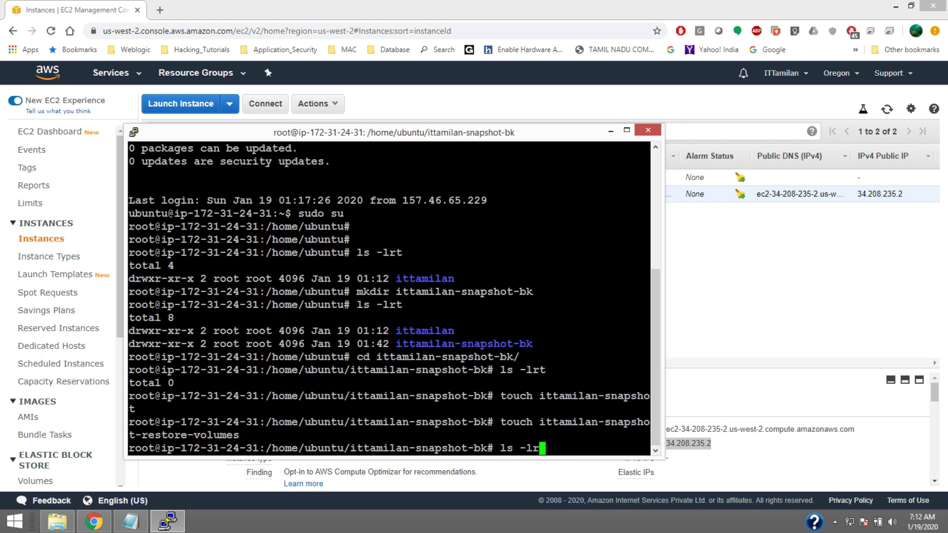
{"action": "key", "text": "Return"}
- Open ittamilan-snapshot in vi and insert "Hi," as the first line, followed by a blank line
{"action": "type", "text": "vi "}
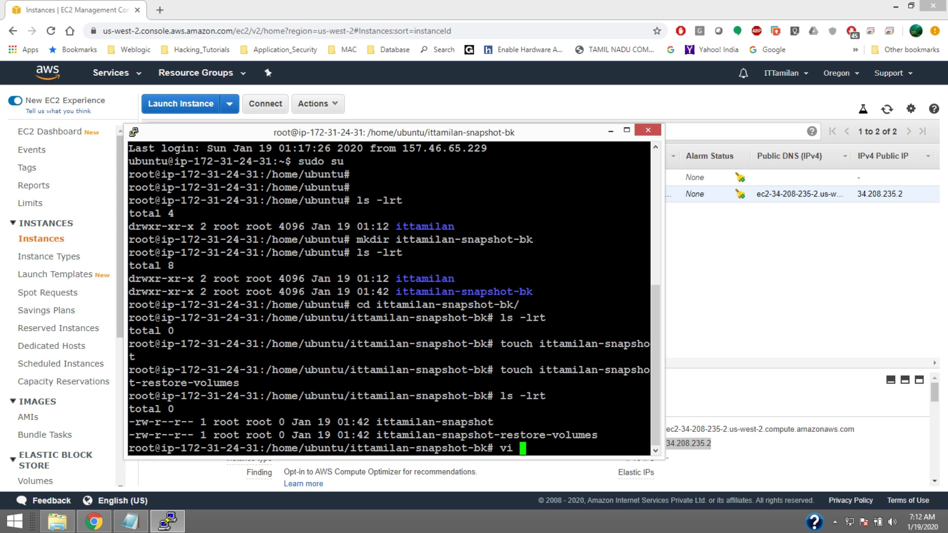
{"action": "type", "text": "ittamilan-snapshot"}
{"action": "key", "text": "Return"}
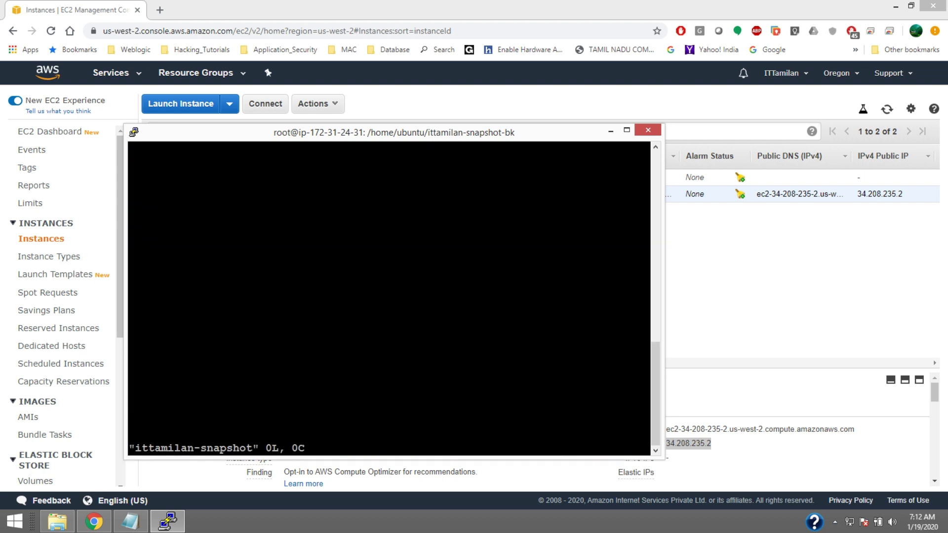
{"action": "type", "text": "i"}
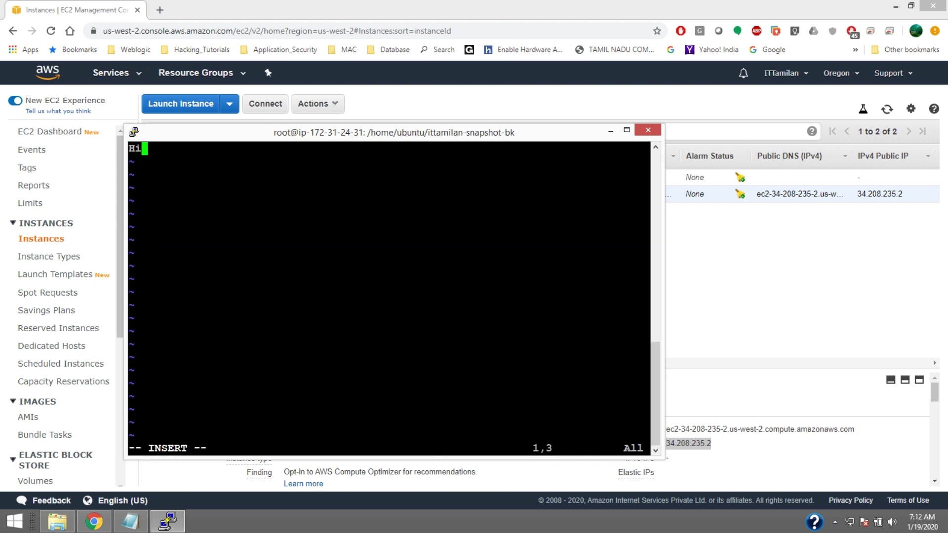
{"action": "type", "text": "Hi,"}
{"action": "key", "text": "Return"}
{"action": "key", "text": "Return"}
- Add the line "THis is for snapshot backup and restore testing vidoes" to the file
{"action": "type", "text": "THis is for s"}
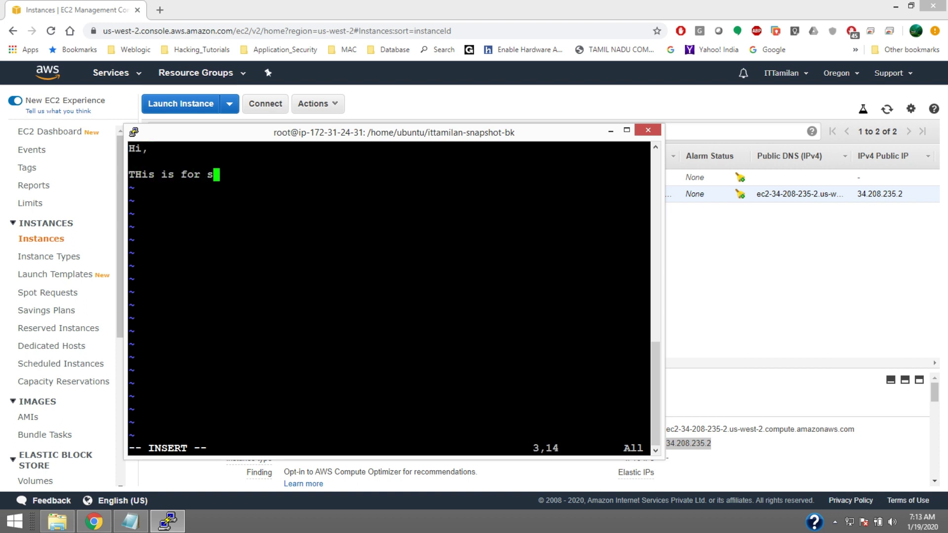
{"action": "type", "text": "napshot "}
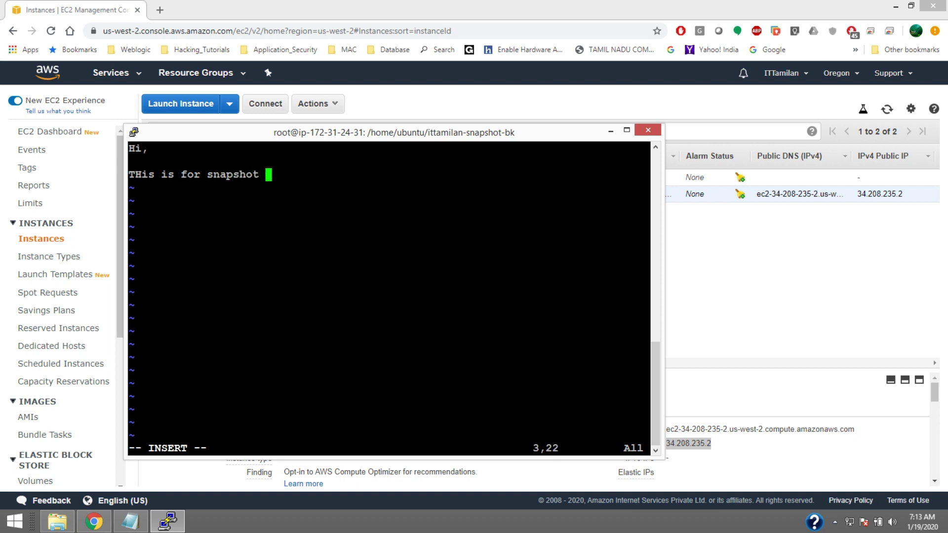
{"action": "type", "text": "backup and restored"}
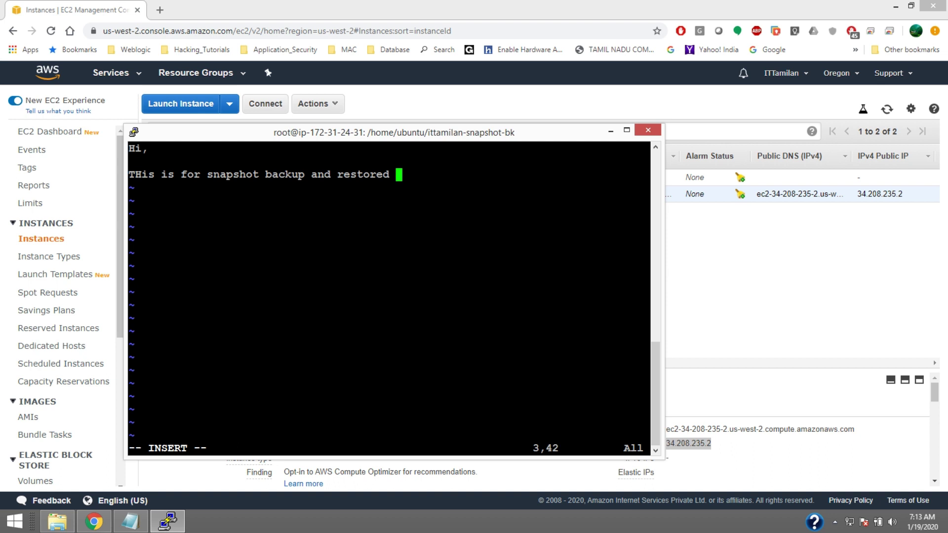
{"action": "key", "text": "BackSpace"}
{"action": "key", "text": "BackSpace"}
{"action": "type", "text": "testing vid"}
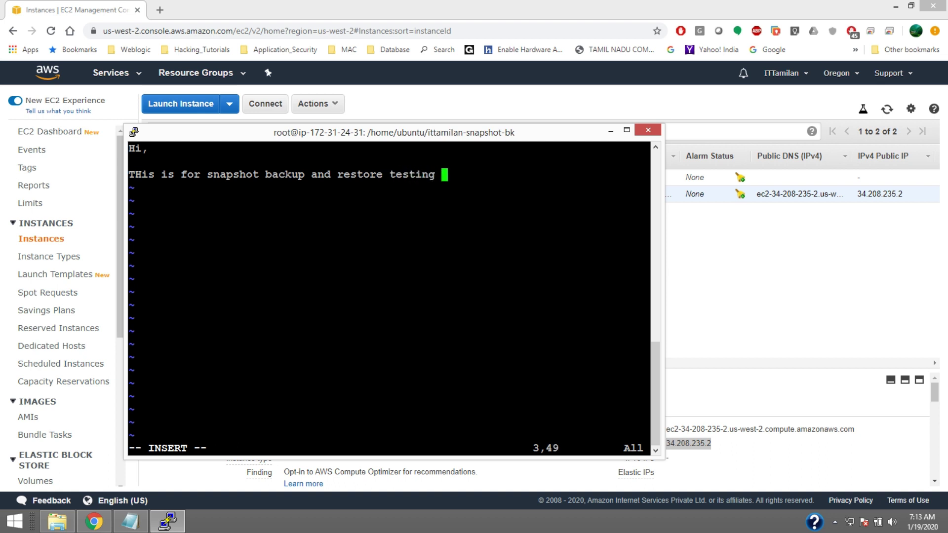
{"action": "type", "text": "oes"}
- Save the file and quit vi with :wq!, and list the directory's files with ls -lrt
{"action": "key", "text": "Escape"}
{"action": "type", "text": ":wq!"}
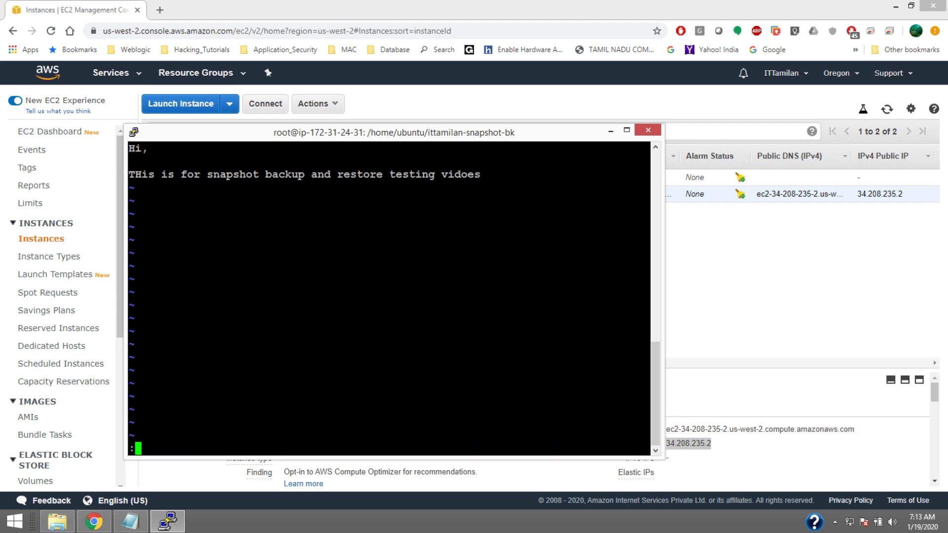
{"action": "key", "text": "Return"}
{"action": "key", "text": "Return"}
{"action": "key", "text": "Return"}
{"action": "type", "text": "ls"}
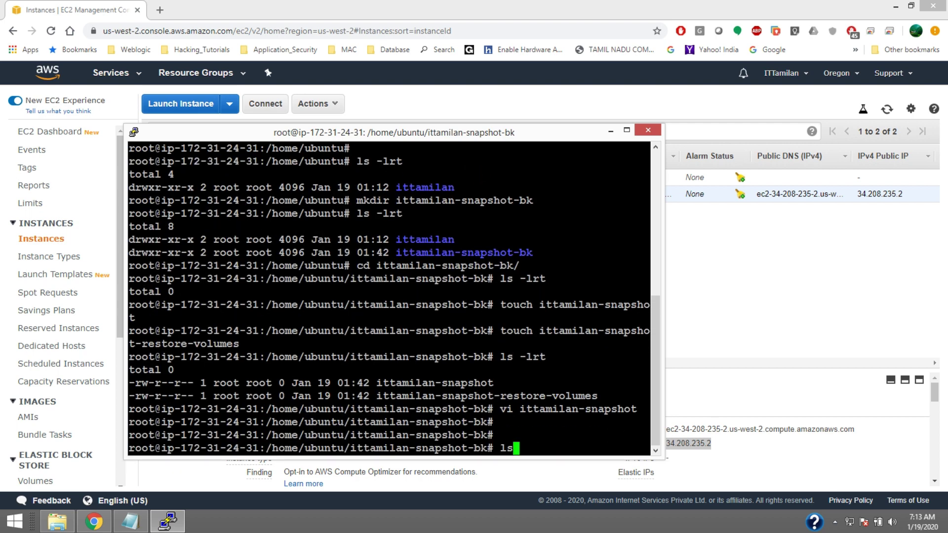
{"action": "type", "text": " -lrt"}
{"action": "key", "text": "Return"}
- Go up to the parent directory /home/ubuntu and list its contents with ls -lrt
{"action": "type", "text": "cd .."}
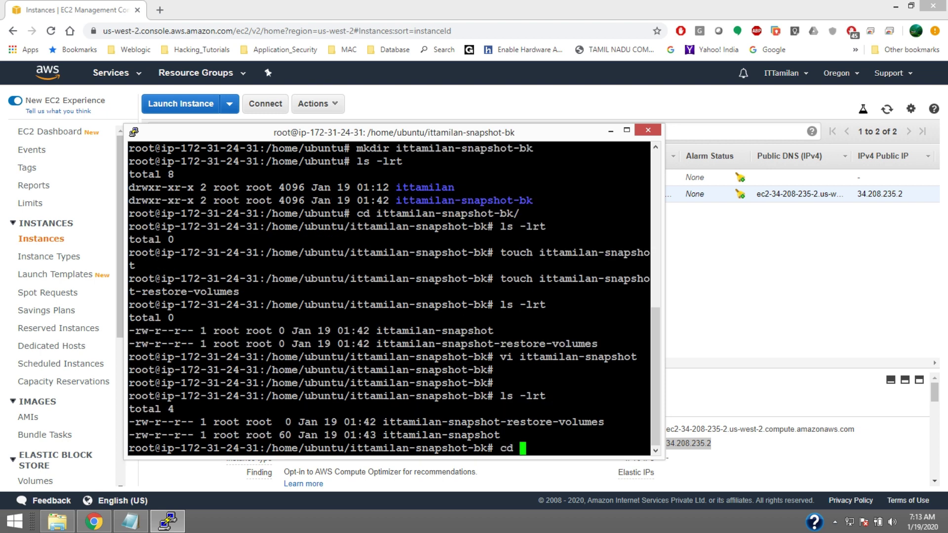
{"action": "key", "text": "Return"}
{"action": "type", "text": "ls -lr"}
{"action": "type", "text": "t"}
{"action": "key", "text": "Return"}
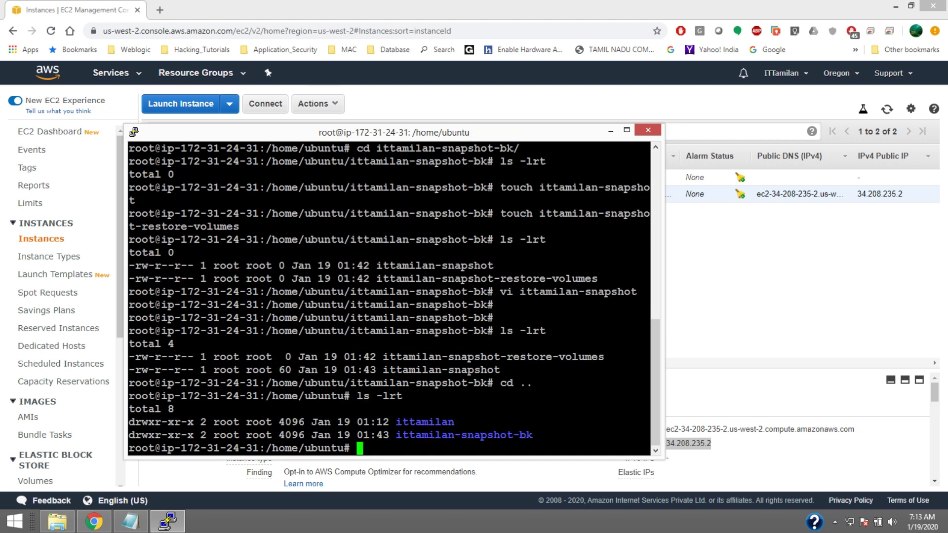
- Change into the ittamilan directory and list its files with ls -lrt
{"action": "type", "text": "cd ittamilan"}
{"action": "key", "text": "Return"}
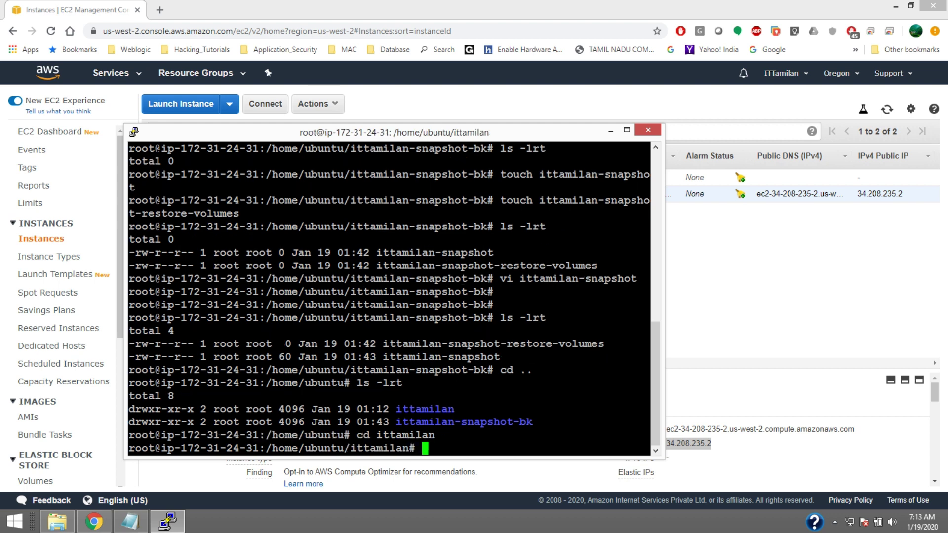
{"action": "type", "text": "ls -lrt"}
{"action": "key", "text": "Return"}
- Display the contents of the ittamilan-AMI file with cat
{"action": "type", "text": "cat i"}
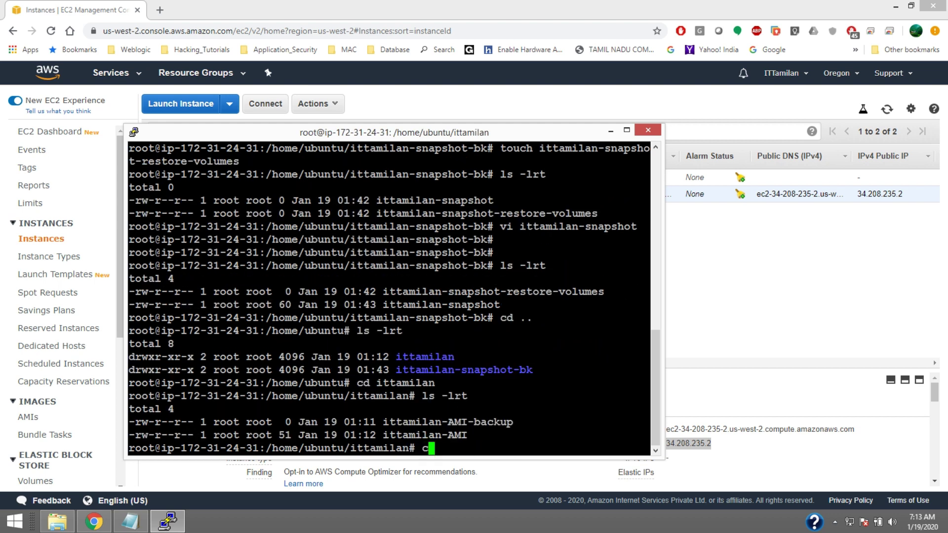
{"action": "key", "text": "Tab"}
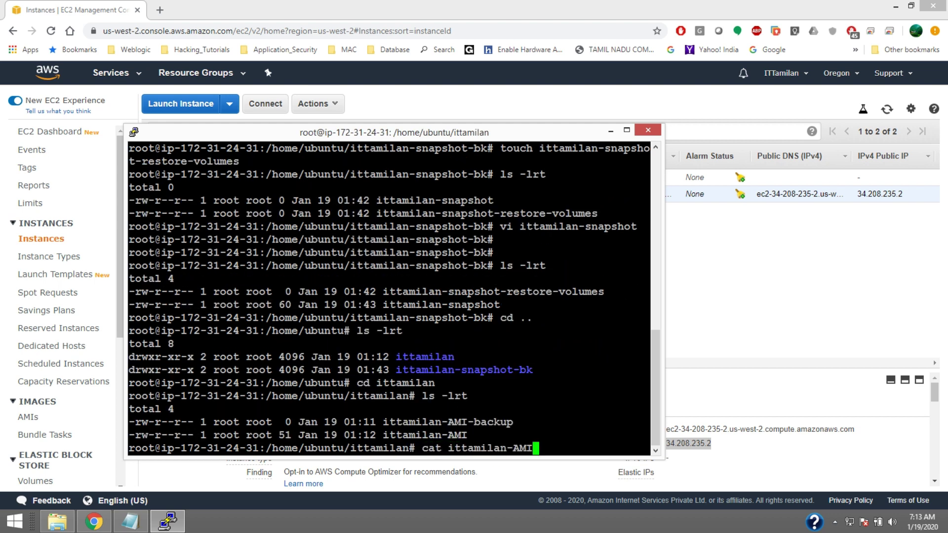
{"action": "key", "text": "Return"}
{"action": "key", "text": "Return"}
{"action": "key", "text": "Return"}
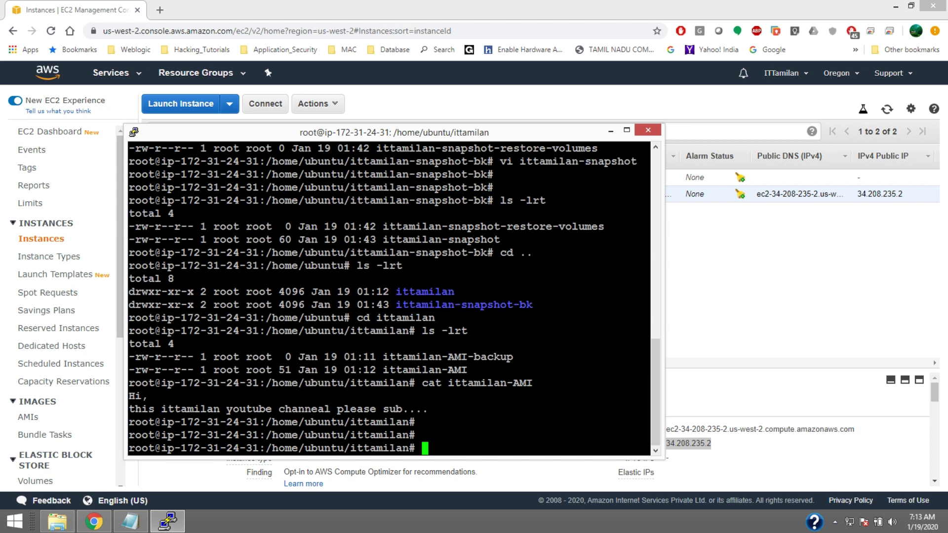
- Return to the root user's home directory with cd
{"action": "type", "text": "cd"}
{"action": "key", "text": "Return"}
{"action": "key", "text": "Return"}
{"action": "key", "text": "Return"}
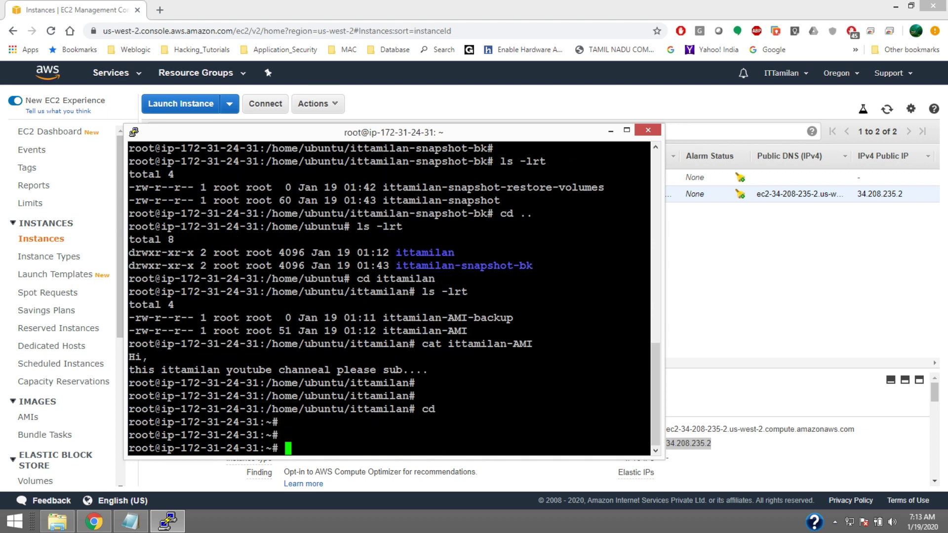
- Switch to the EC2 console in Chrome and open the Elastic Block Store volumes list
{"action": "key", "text": "alt+Tab"}
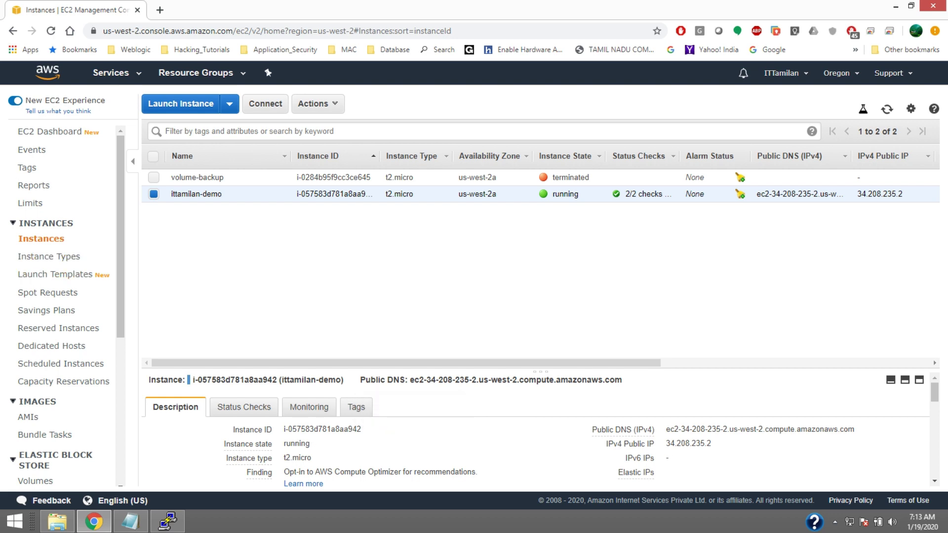
{"action": "scroll", "coordinate": [64, 296], "scroll_direction": "down", "scroll_amount": 3}
{"action": "scroll", "coordinate": [64, 296], "scroll_direction": "down", "scroll_amount": 1}
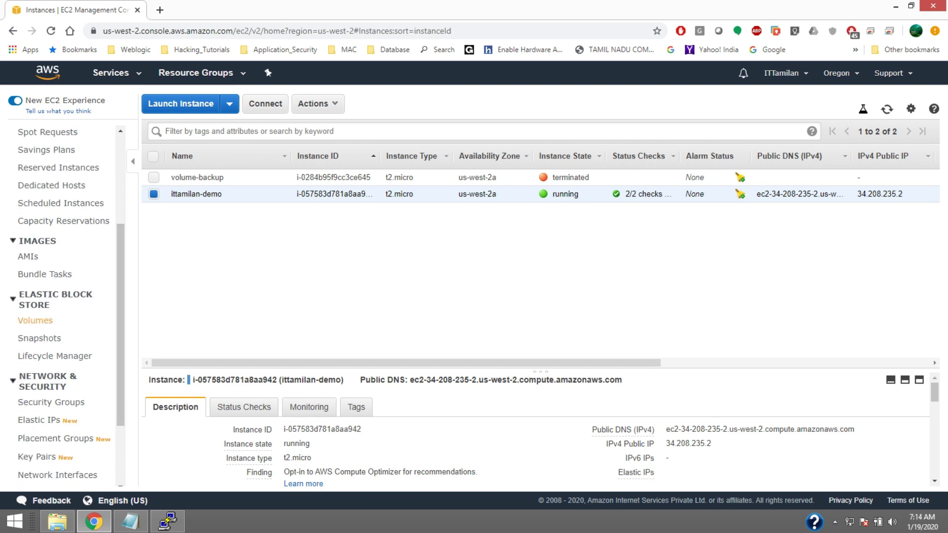
{"action": "left_click", "coordinate": [38, 320]}
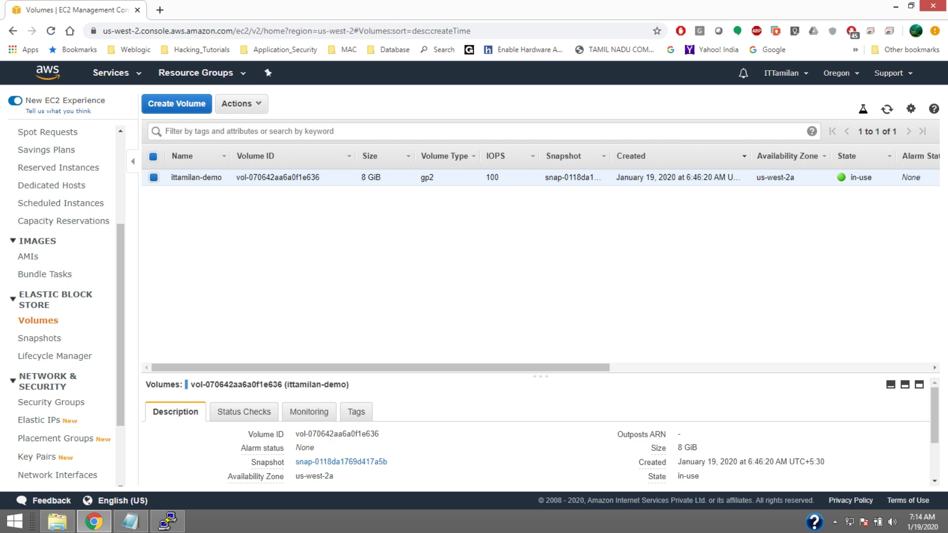
- Examine the ittamilan-demo volume's details, including its attachment information and name
{"action": "scroll", "coordinate": [540, 271], "scroll_direction": "right", "scroll_amount": 5}
{"action": "scroll", "coordinate": [540, 261], "scroll_direction": "right", "scroll_amount": 5}
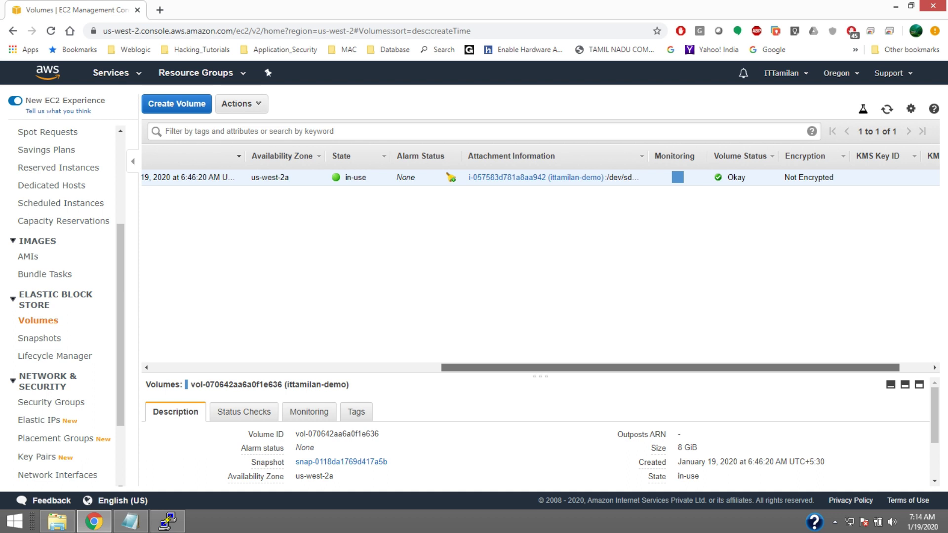
{"action": "scroll", "coordinate": [541, 272], "scroll_direction": "right", "scroll_amount": 3}
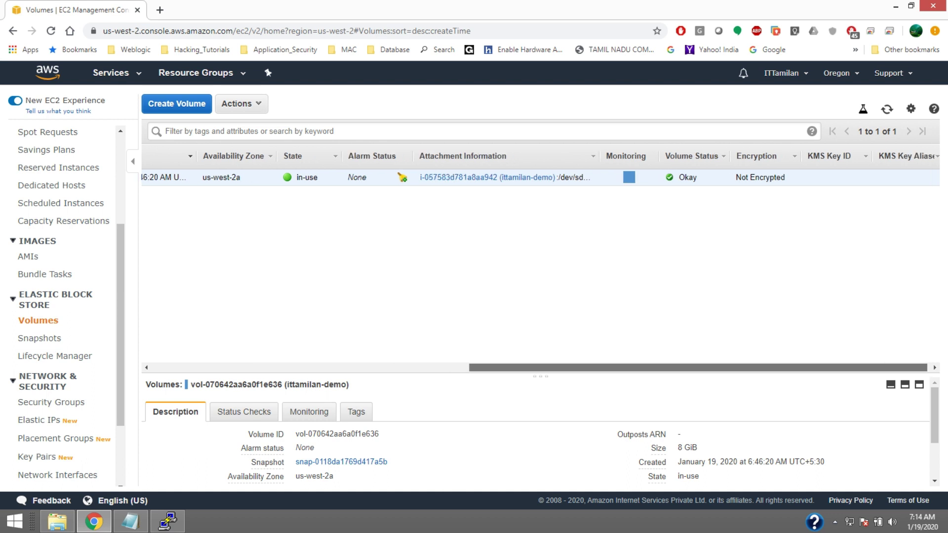
{"action": "scroll", "coordinate": [541, 272], "scroll_direction": "left", "scroll_amount": 10}
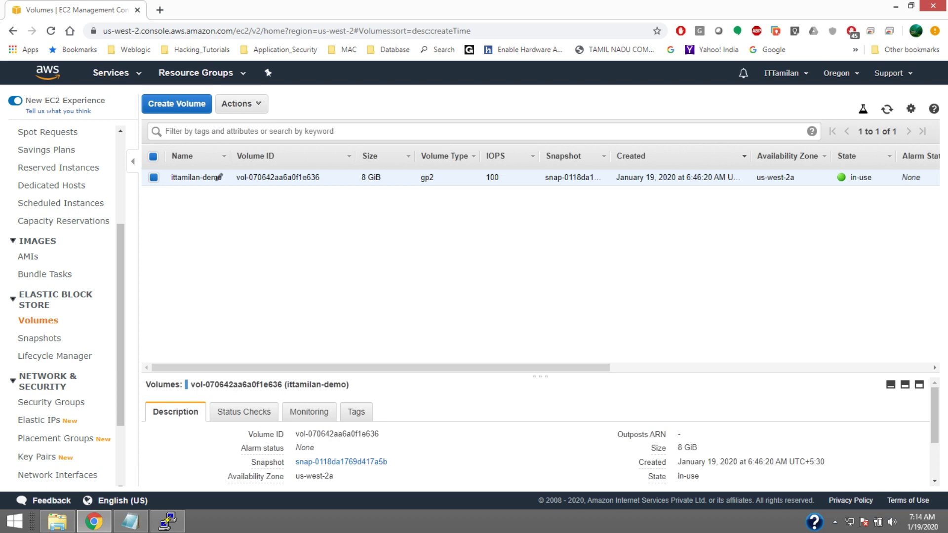
{"action": "scroll", "coordinate": [399, 177], "scroll_direction": "right", "scroll_amount": 10}
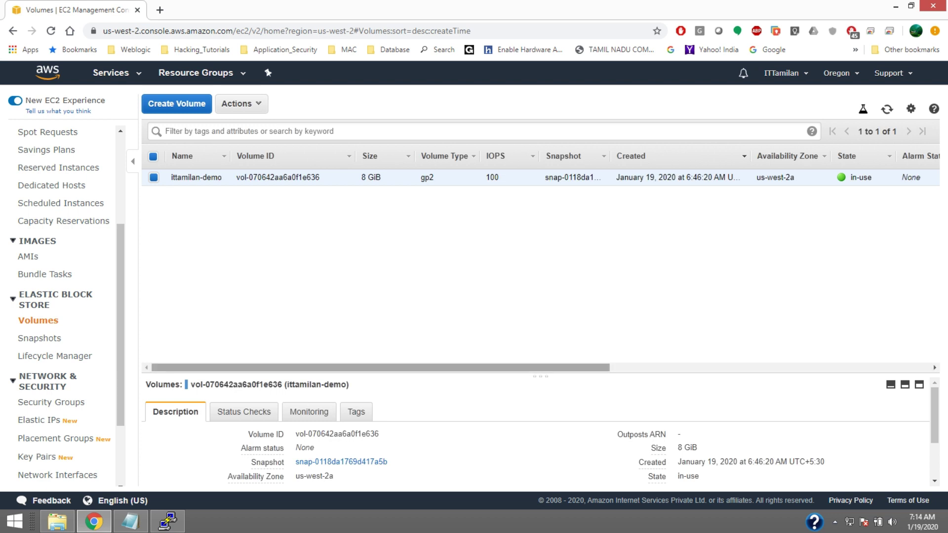
{"action": "scroll", "coordinate": [399, 177], "scroll_direction": "left", "scroll_amount": 10}
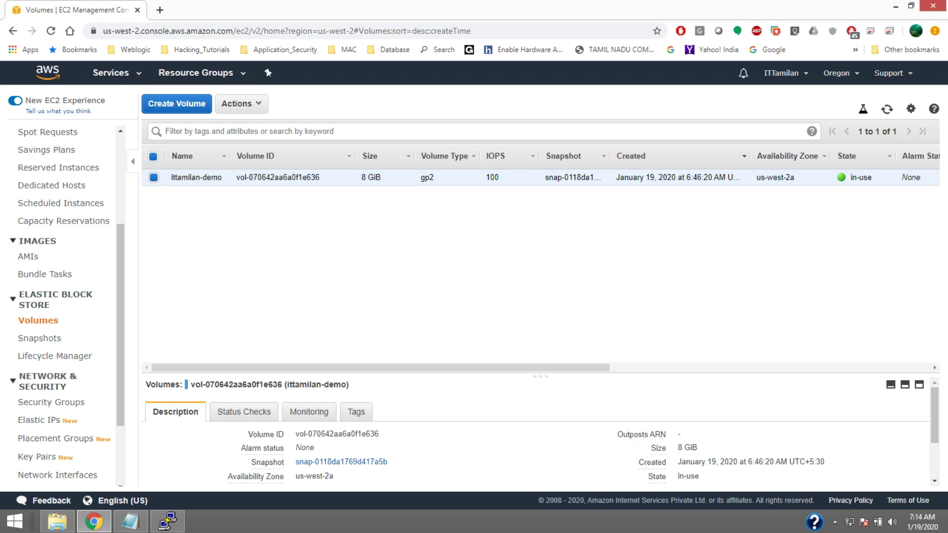
- Start creating a snapshot of the ittamilan-demo volume with the description ittamilan-demo-snapshot-backup
{"action": "right_click", "coordinate": [209, 173]}
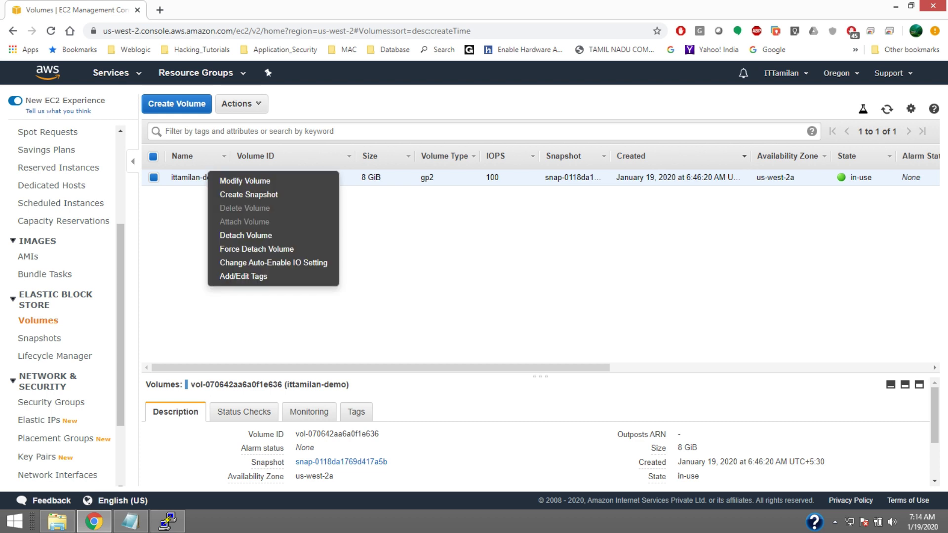
{"action": "left_click", "coordinate": [248, 195]}
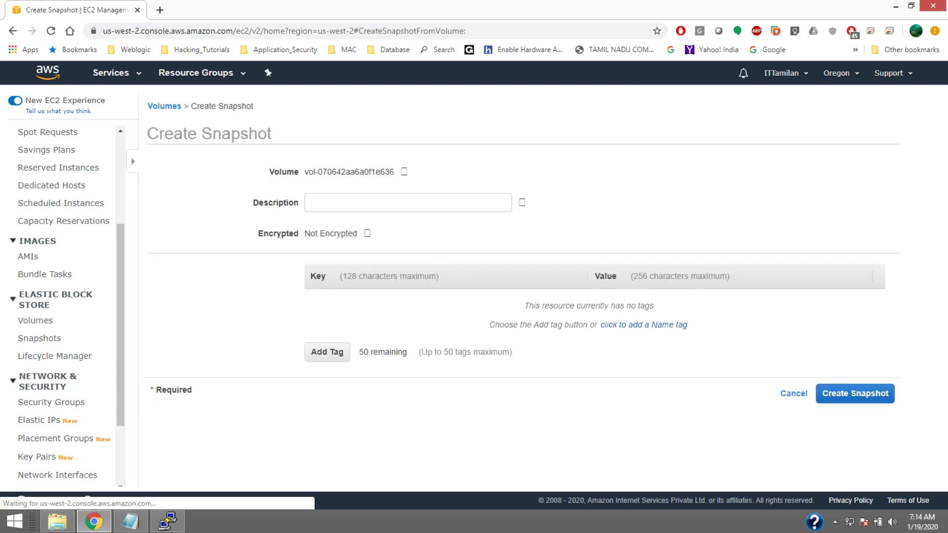
{"action": "left_click", "coordinate": [248, 203]}
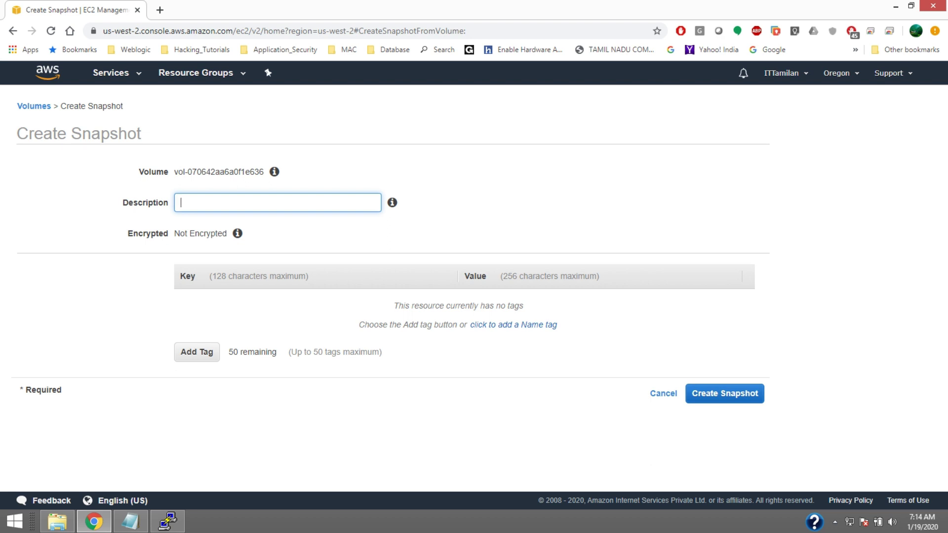
{"action": "type", "text": "ittamilan-demo-snapsho"}
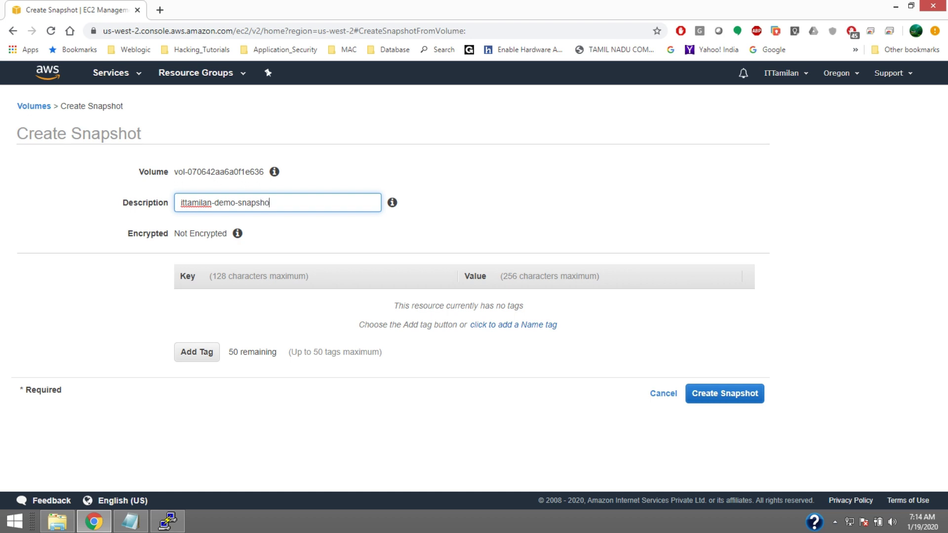
{"action": "type", "text": "t-backup"}
- Add a Name tag to the snapshot, reusing the description ittamilan-demo-snapshot-backup as its value
{"action": "key", "text": "ctrl+a"}
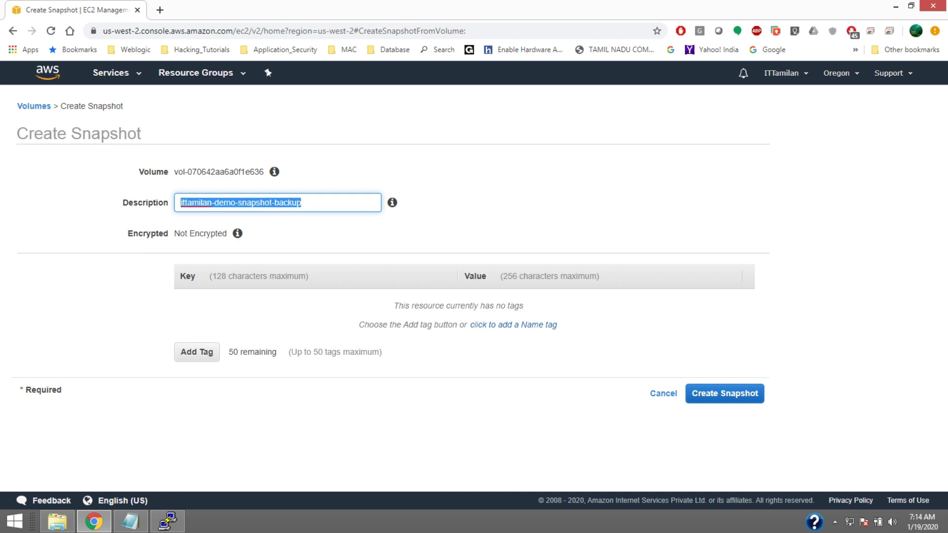
{"action": "left_click", "coordinate": [513, 325]}
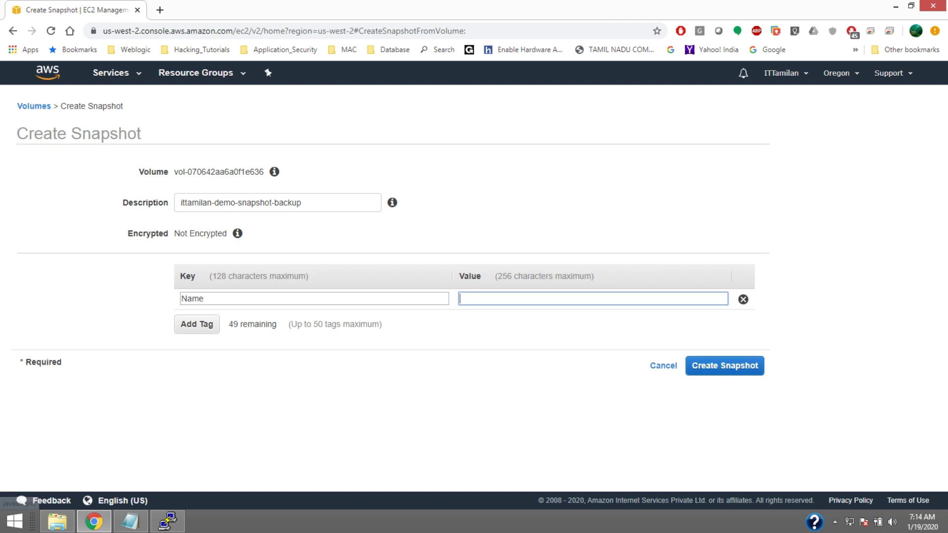
{"action": "key", "text": "ctrl+v"}
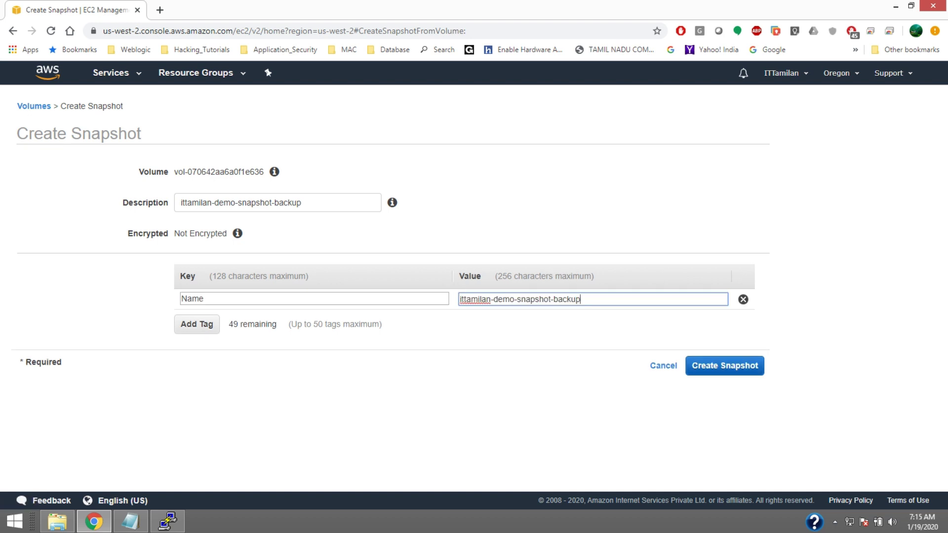
- Create the snapshot, close the confirmation, and open the Snapshots list to check its status
{"action": "left_click", "coordinate": [724, 366]}
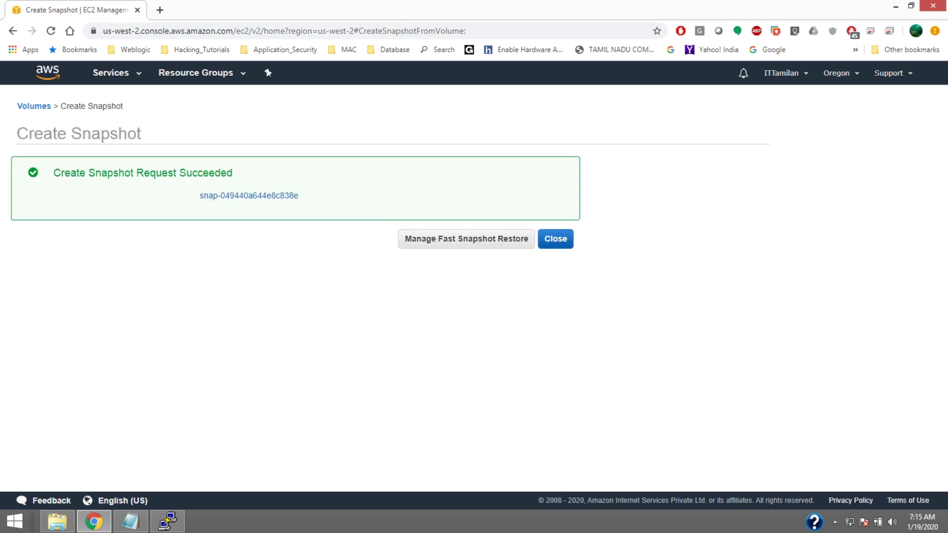
{"action": "left_click", "coordinate": [555, 239]}
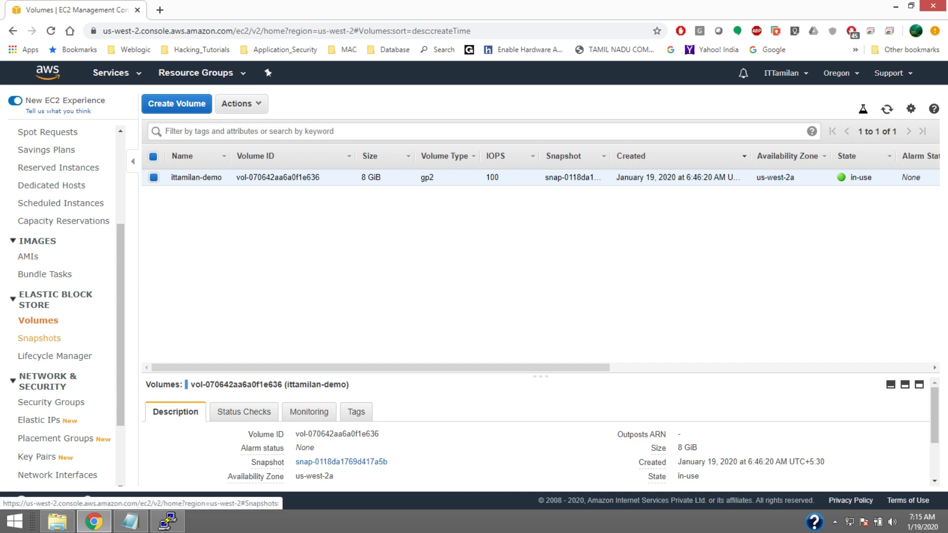
{"action": "left_click", "coordinate": [39, 338]}
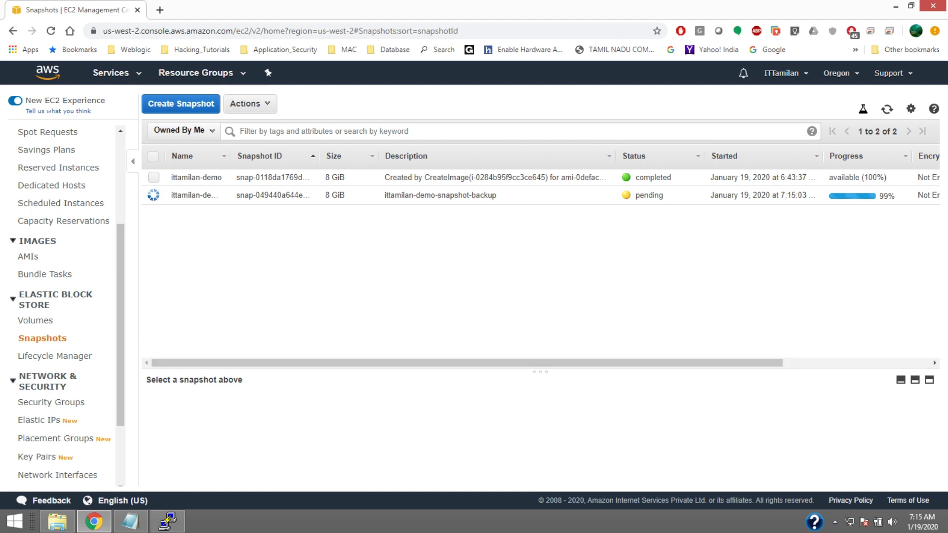
{"action": "mouse_move", "coordinate": [467, 363]}
{"action": "left_mouse_down"}
{"action": "mouse_move", "coordinate": [606, 363]}
{"action": "mouse_move", "coordinate": [467, 363]}
{"action": "left_mouse_up"}
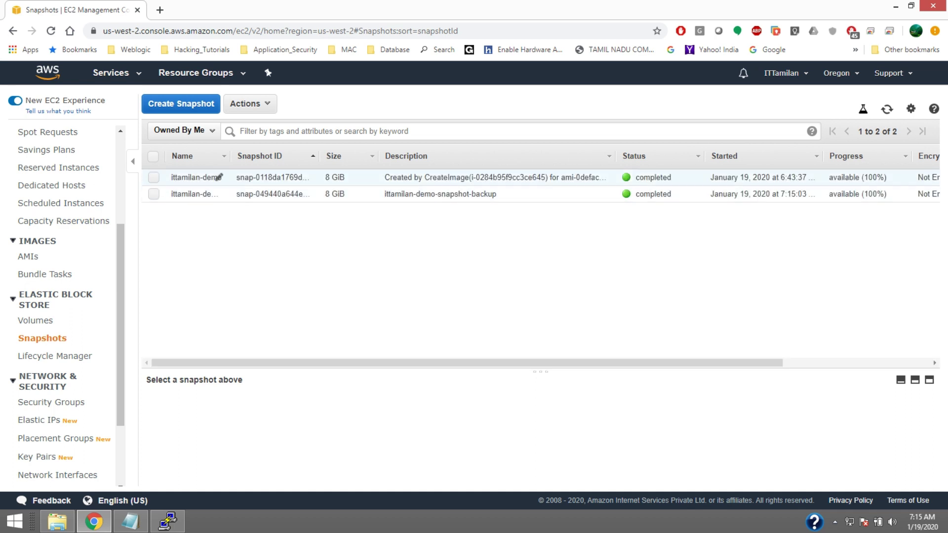
- Widen the snapshot list's Name column, and open the Instances list to view the ittamilan-demo instance
{"action": "mouse_move", "coordinate": [230, 155]}
{"action": "left_mouse_down"}
{"action": "mouse_move", "coordinate": [330, 156]}
{"action": "mouse_move", "coordinate": [307, 156]}
{"action": "left_mouse_up"}
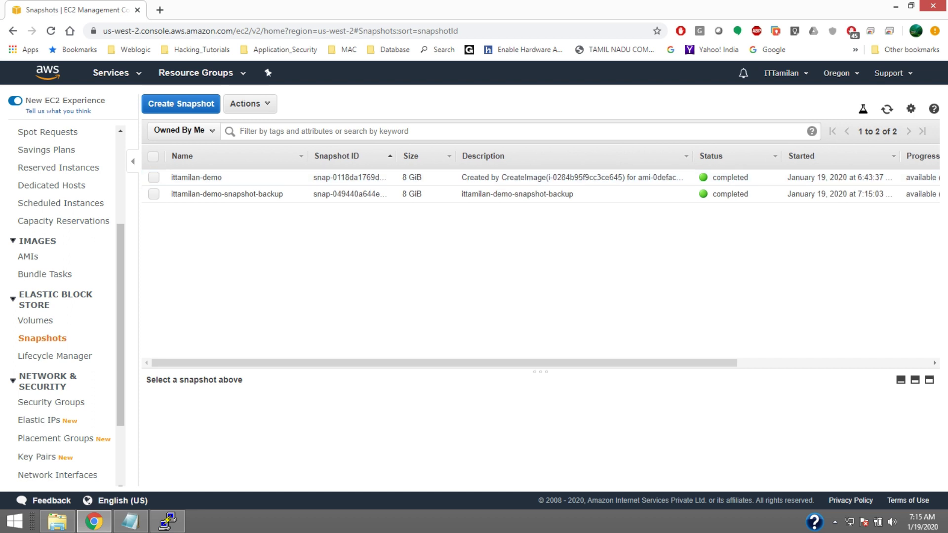
{"action": "scroll", "coordinate": [64, 306], "scroll_direction": "up", "scroll_amount": 5}
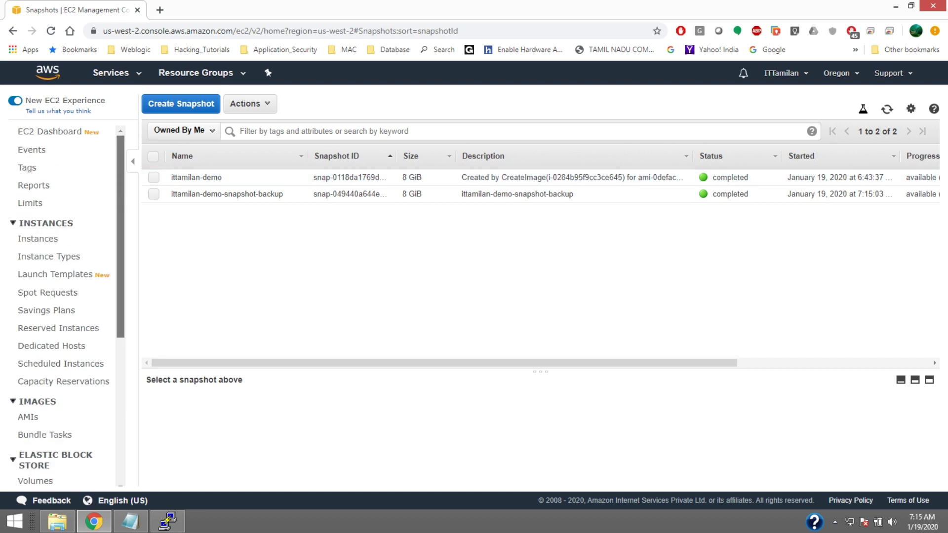
{"action": "left_click", "coordinate": [38, 238]}
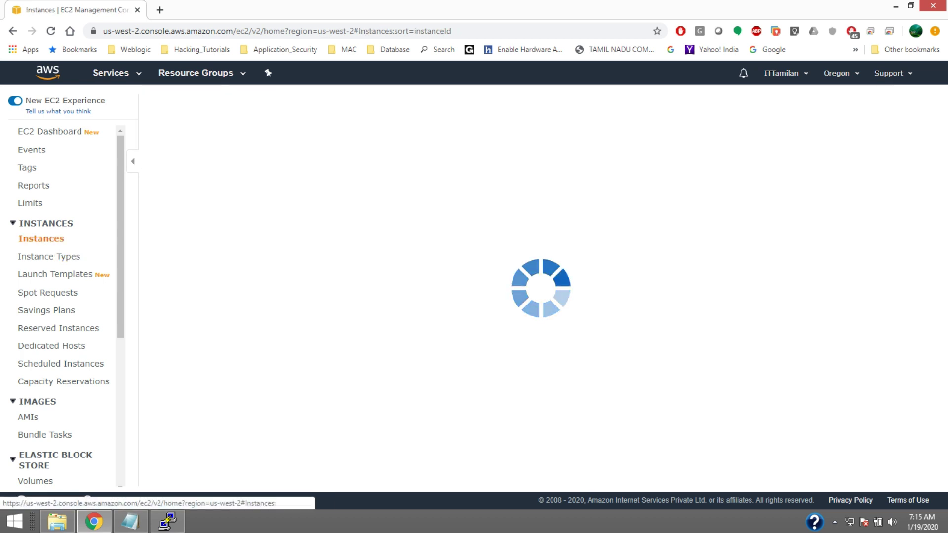
{"action": "left_click", "coordinate": [222, 194]}
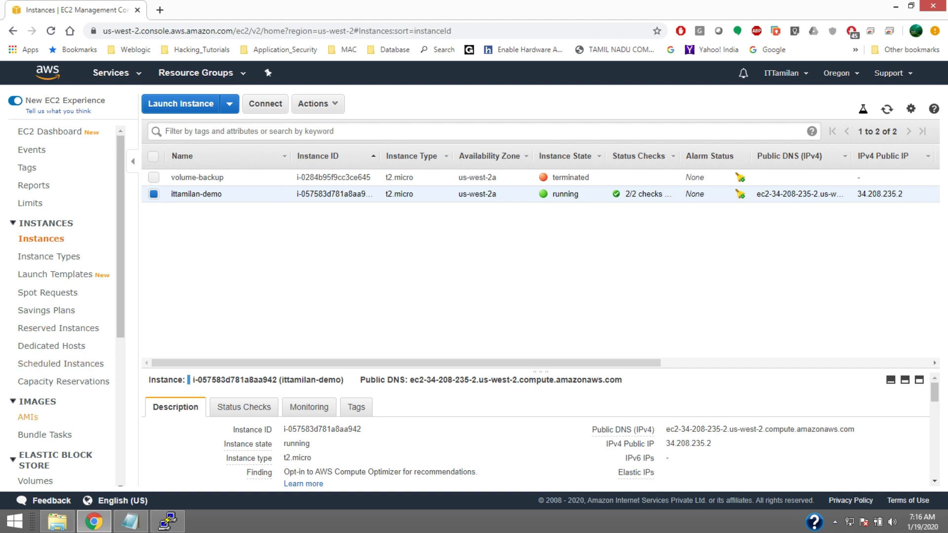
- Return to the Snapshots list and examine the actions available for the ittamilan-demo-snapshot-backup snapshot
{"action": "scroll", "coordinate": [58, 327], "scroll_direction": "down", "scroll_amount": 3}
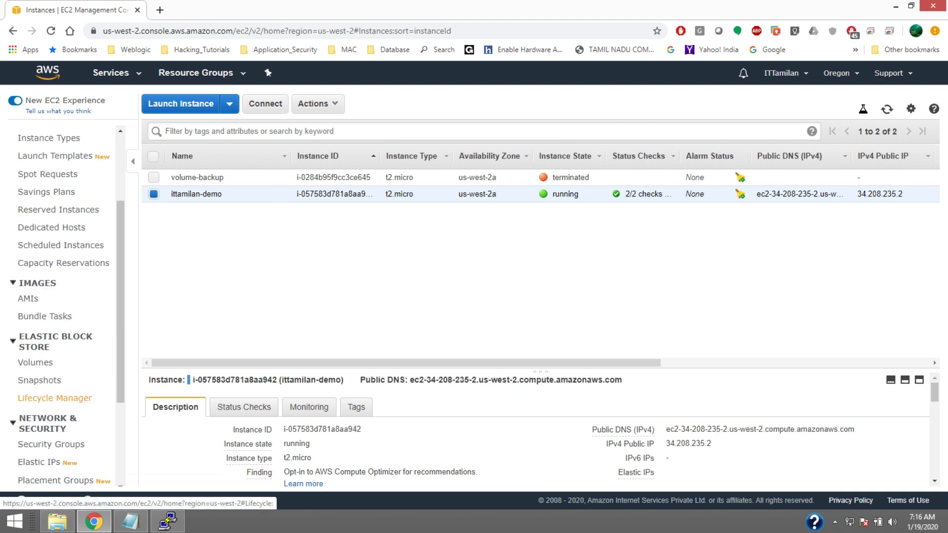
{"action": "left_click", "coordinate": [42, 380]}
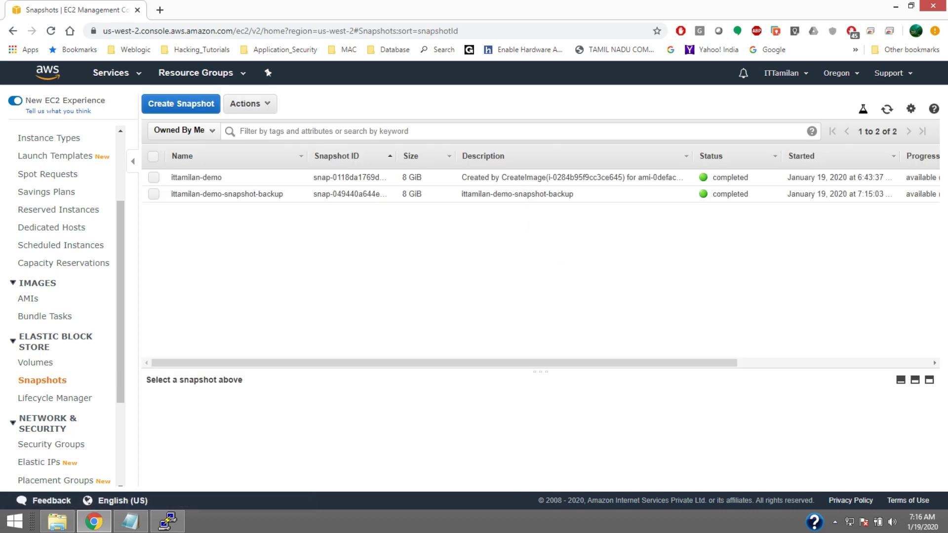
{"action": "right_click", "coordinate": [237, 194]}
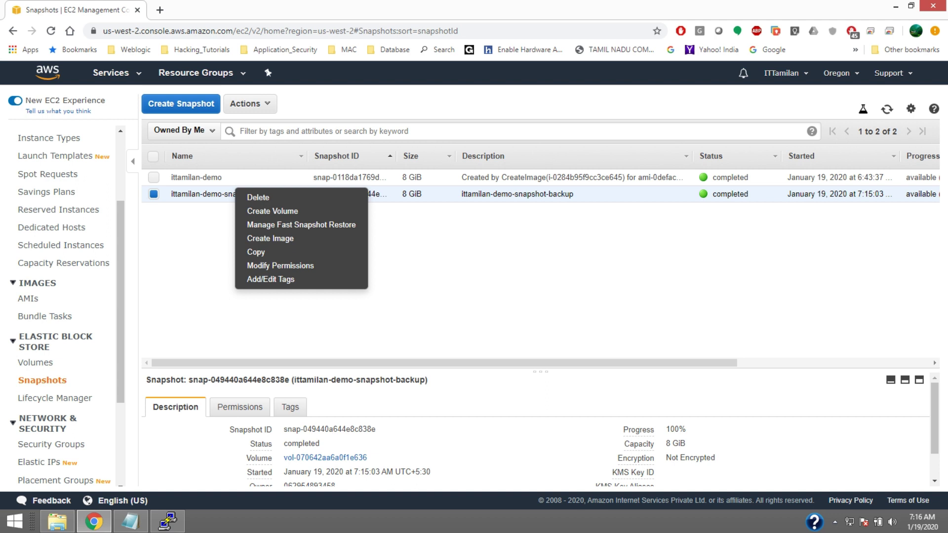
{"action": "key", "text": "Escape"}
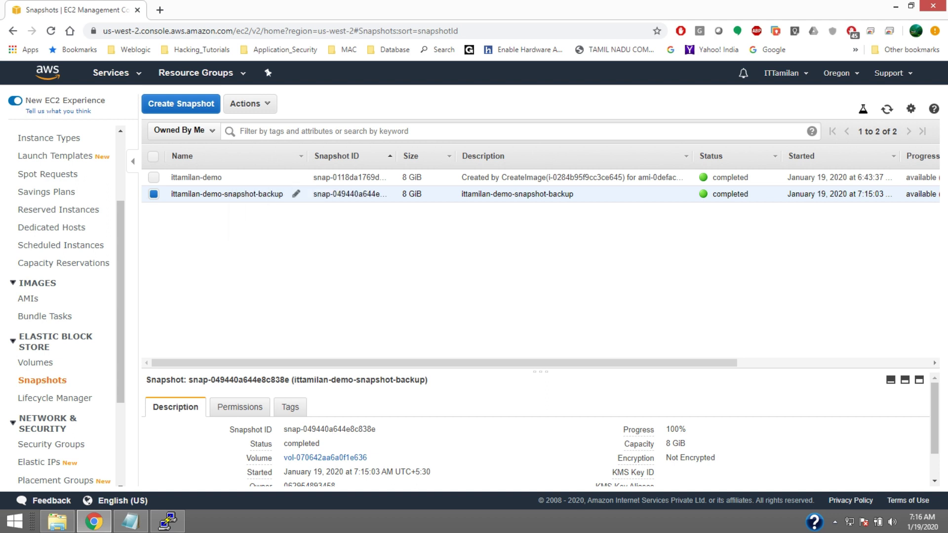
{"action": "right_click", "coordinate": [239, 188]}
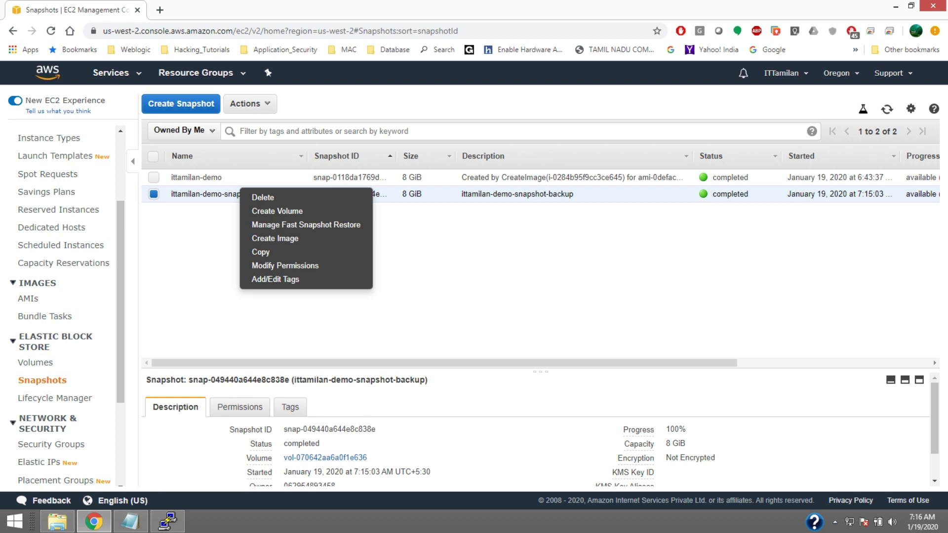
{"action": "key", "text": "Escape"}
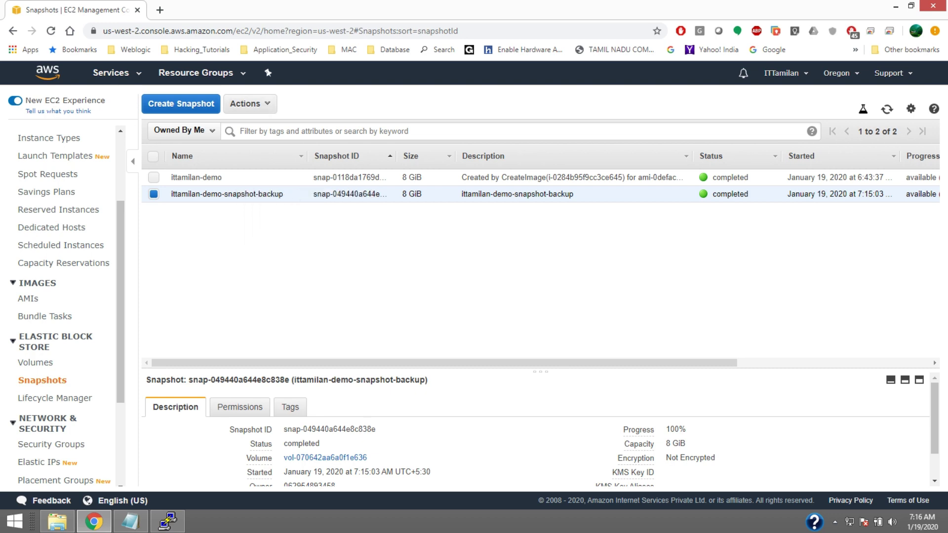
- Review the Create Volume settings for the ittamilan-demo-snapshot-backup snapshot and leave the form without creating a volume
{"action": "left_click", "coordinate": [249, 103]}
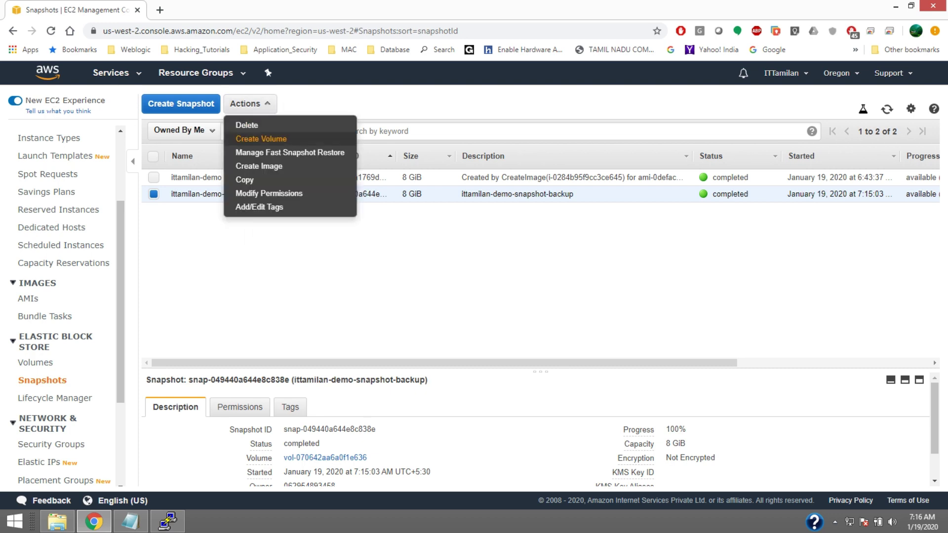
{"action": "left_click", "coordinate": [261, 139]}
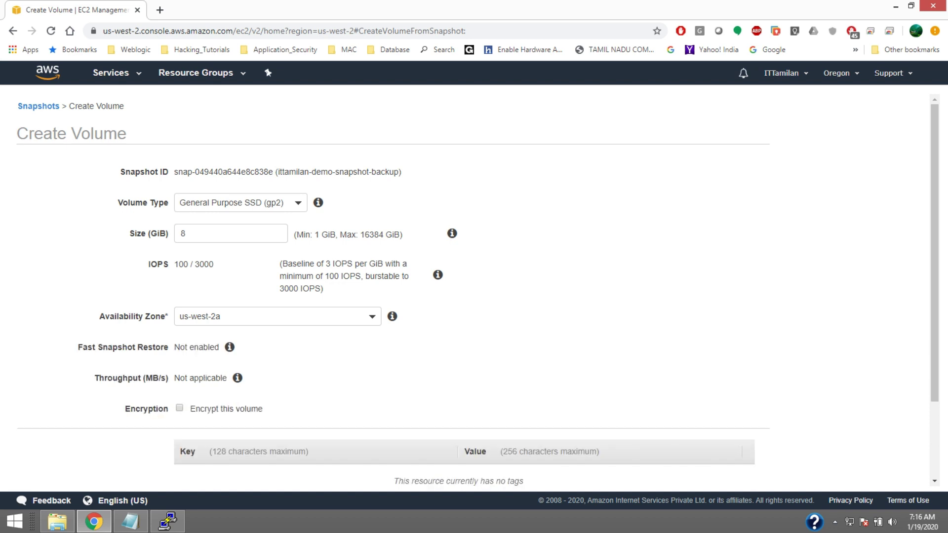
{"action": "scroll", "coordinate": [237, 280], "scroll_direction": "down", "scroll_amount": 2}
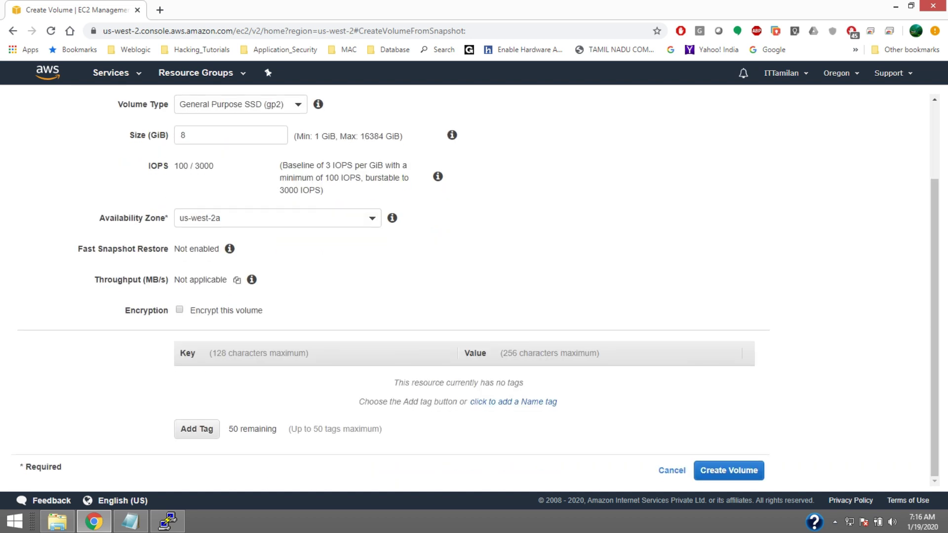
{"action": "scroll", "coordinate": [477, 288], "scroll_direction": "up", "scroll_amount": 2}
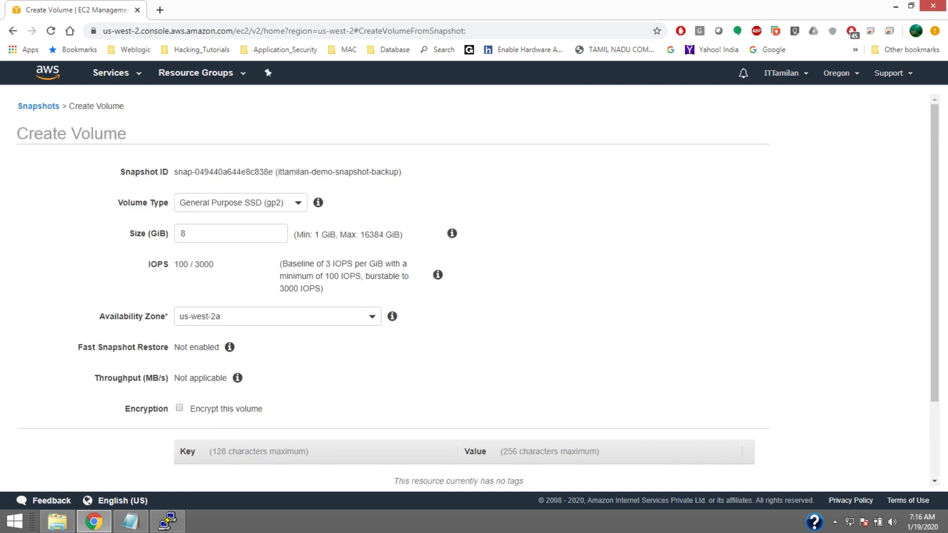
{"action": "scroll", "coordinate": [475, 291], "scroll_direction": "down", "scroll_amount": 2}
{"action": "key", "text": "alt+Left"}
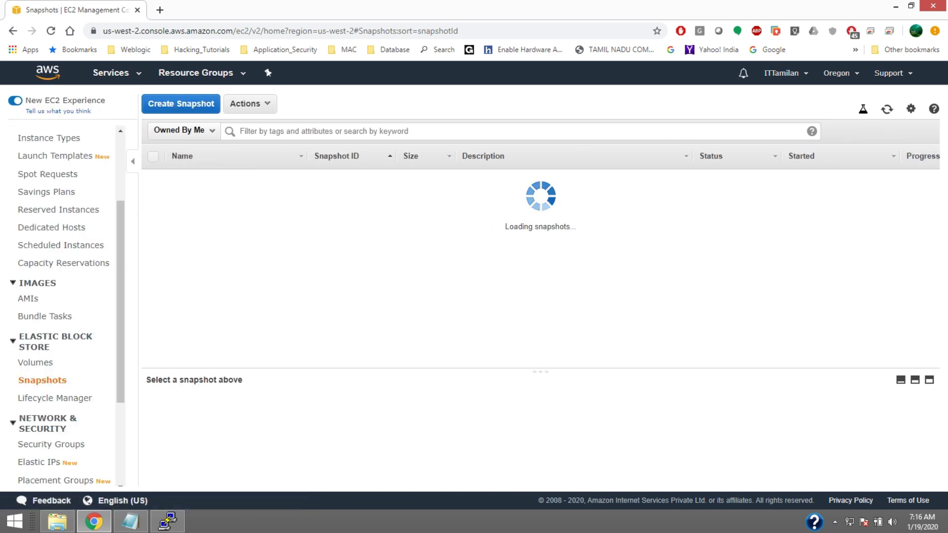
- Examine the ittamilan-demo-snapshot-backup snapshot's details and list columns, including its status, progress and encryption
{"action": "scroll", "coordinate": [67, 306], "scroll_direction": "up", "scroll_amount": 3}
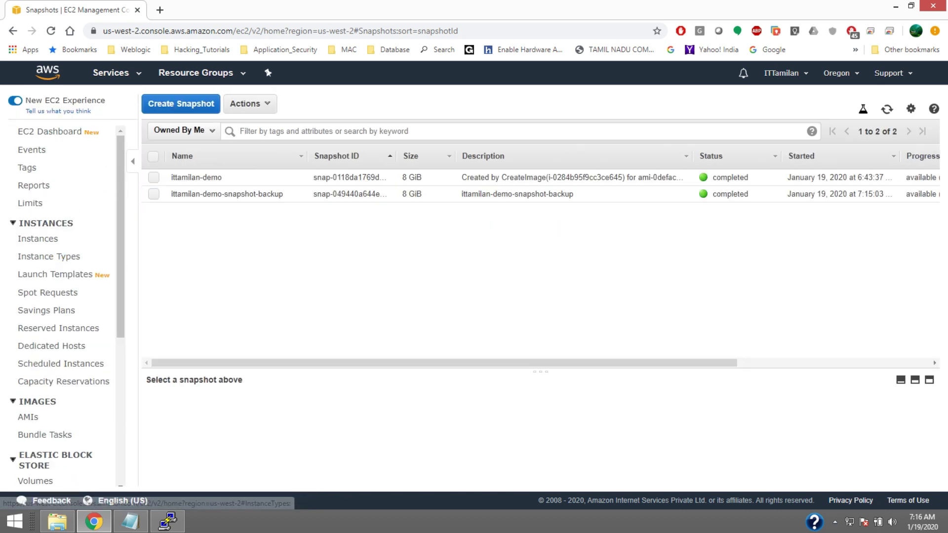
{"action": "left_click", "coordinate": [637, 194]}
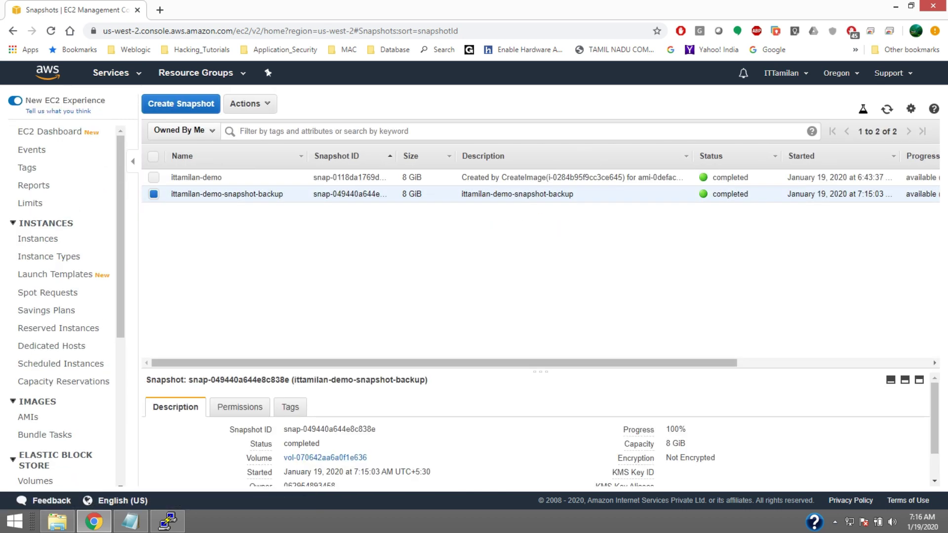
{"action": "scroll", "coordinate": [543, 362], "scroll_direction": "right", "scroll_amount": 3}
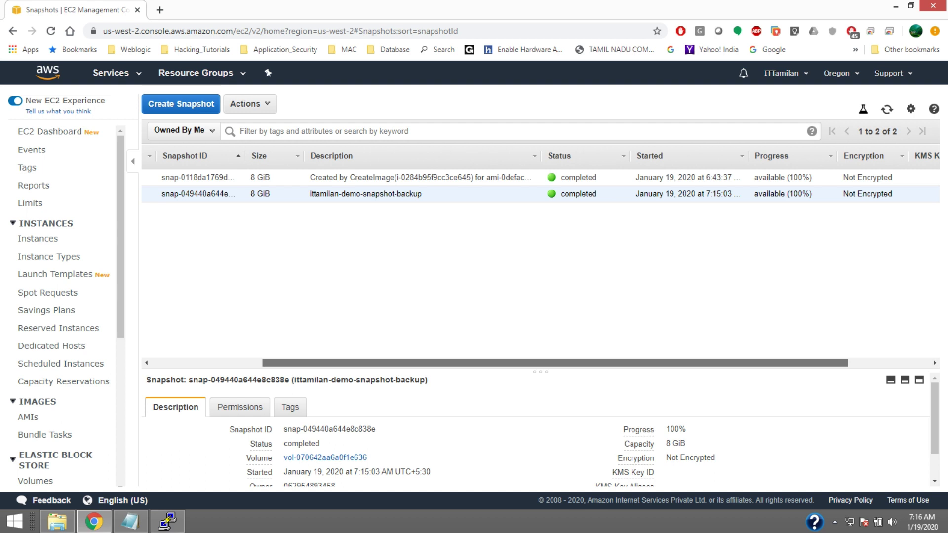
{"action": "scroll", "coordinate": [543, 276], "scroll_direction": "right", "scroll_amount": 1}
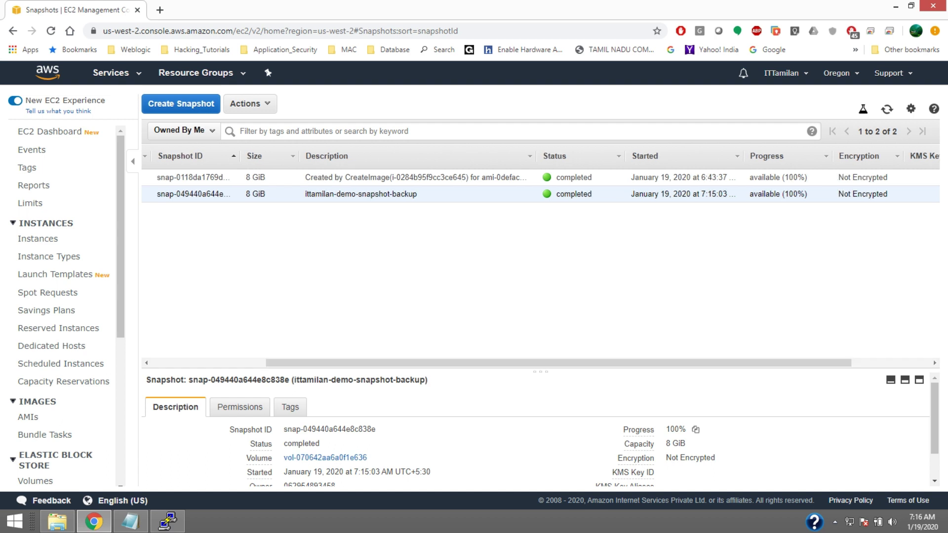
{"action": "scroll", "coordinate": [691, 424], "scroll_direction": "down", "scroll_amount": 1}
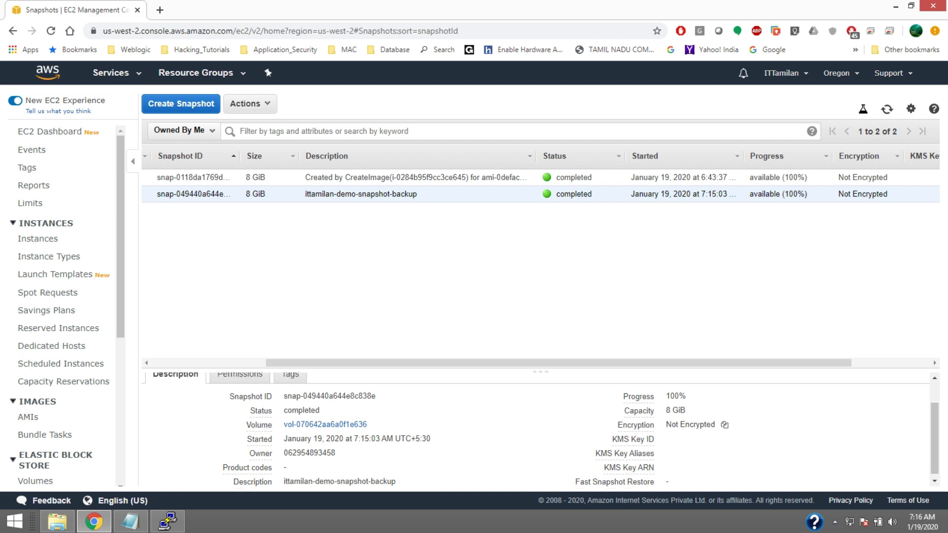
{"action": "scroll", "coordinate": [691, 424], "scroll_direction": "up", "scroll_amount": 1}
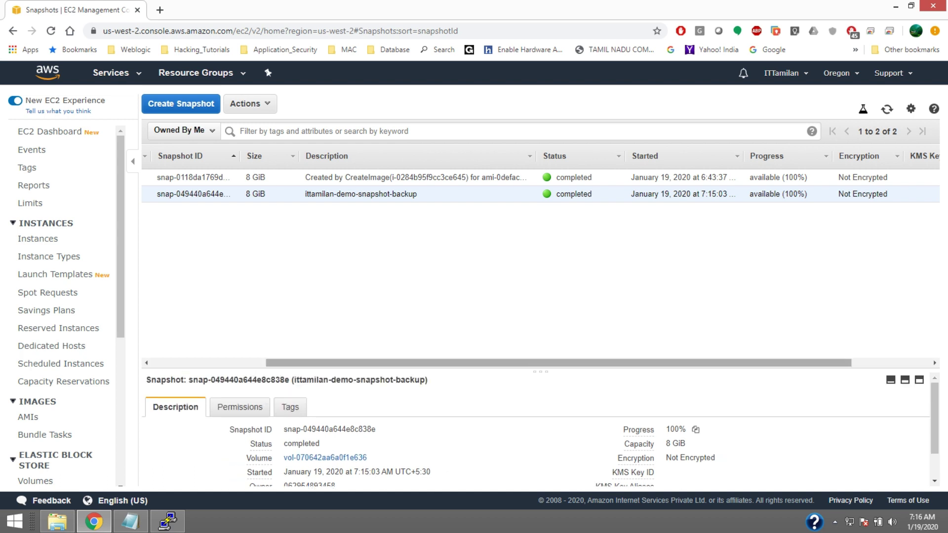
{"action": "left_click_drag", "start_coordinate": [557, 363], "coordinate": [443, 363]}
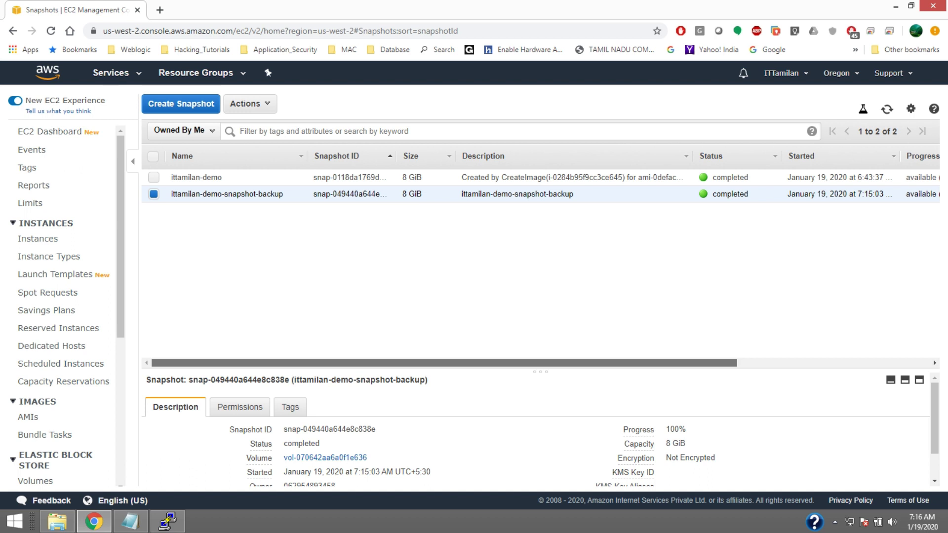
{"action": "scroll", "coordinate": [541, 262], "scroll_direction": "right", "scroll_amount": 5}
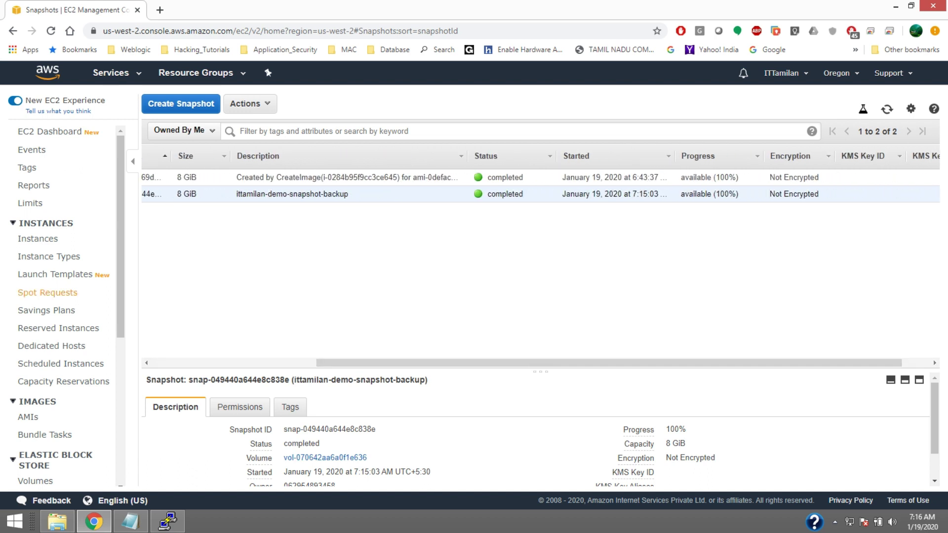
{"action": "scroll", "coordinate": [540, 261], "scroll_direction": "left", "scroll_amount": 5}
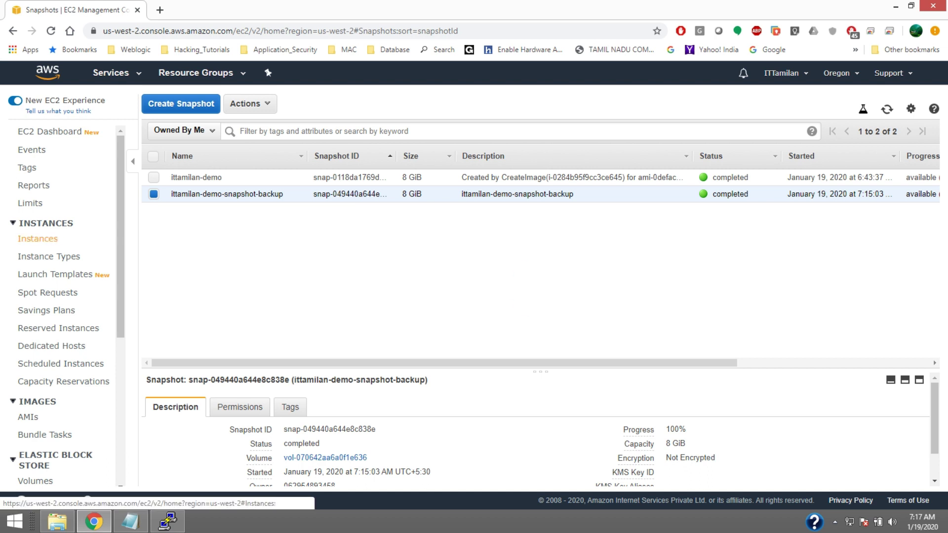
- Check the Instances and Volumes lists, and return to the Snapshots list
{"action": "left_click", "coordinate": [38, 238]}
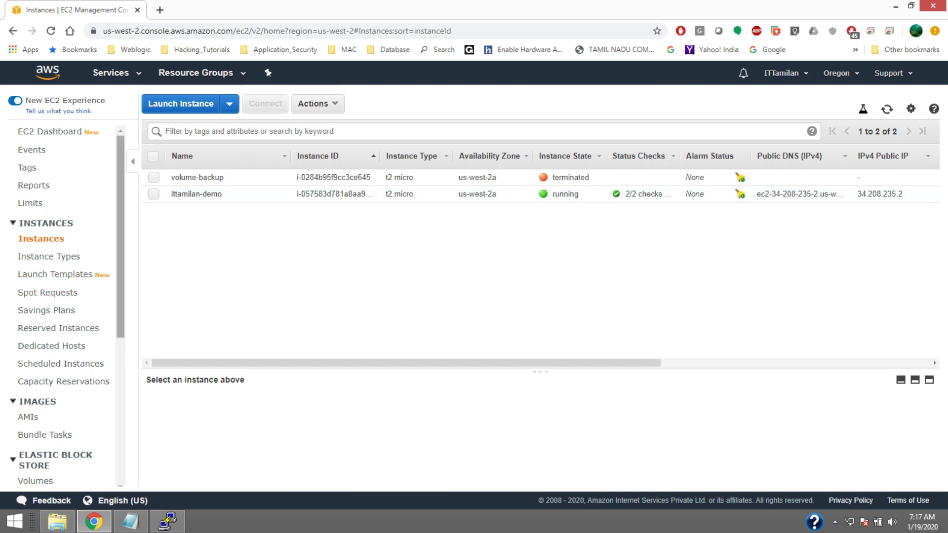
{"action": "scroll", "coordinate": [64, 306], "scroll_direction": "down", "scroll_amount": 4}
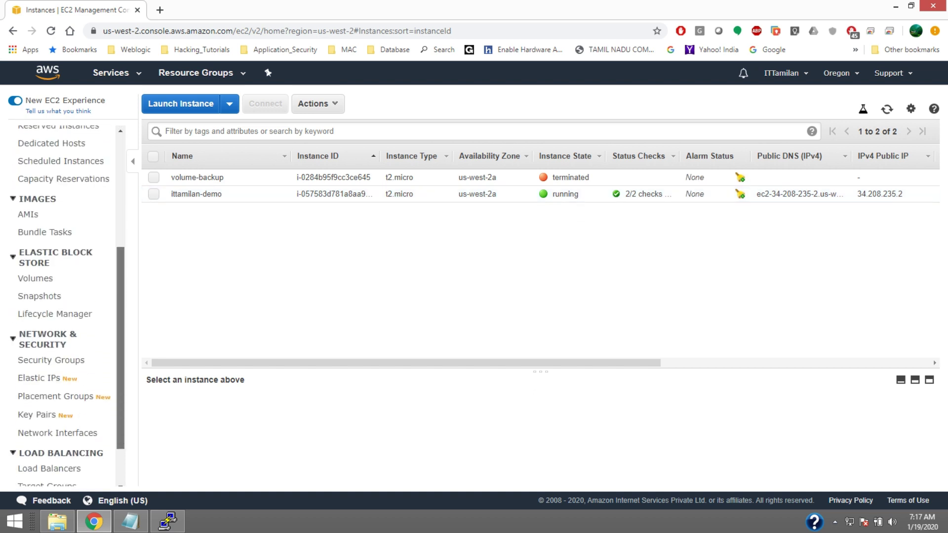
{"action": "left_click", "coordinate": [38, 278]}
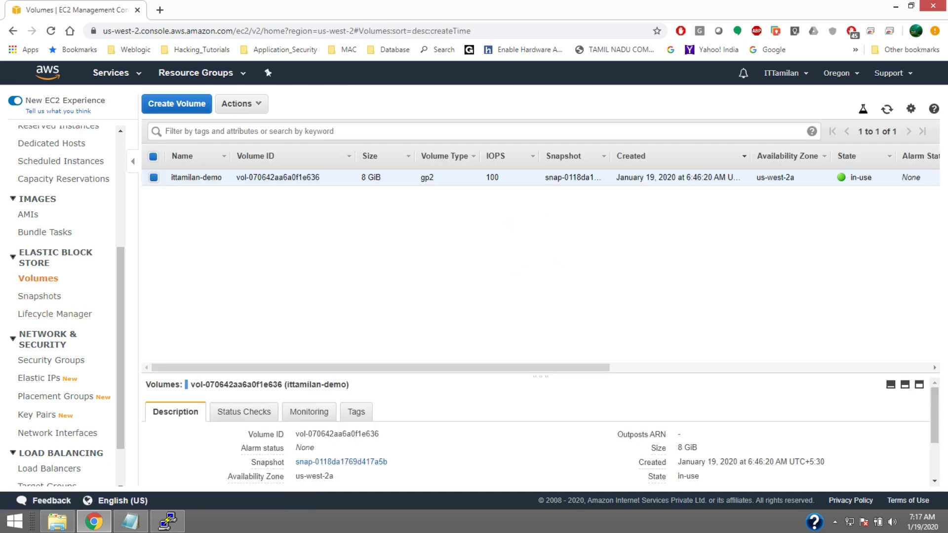
{"action": "left_click", "coordinate": [39, 296]}
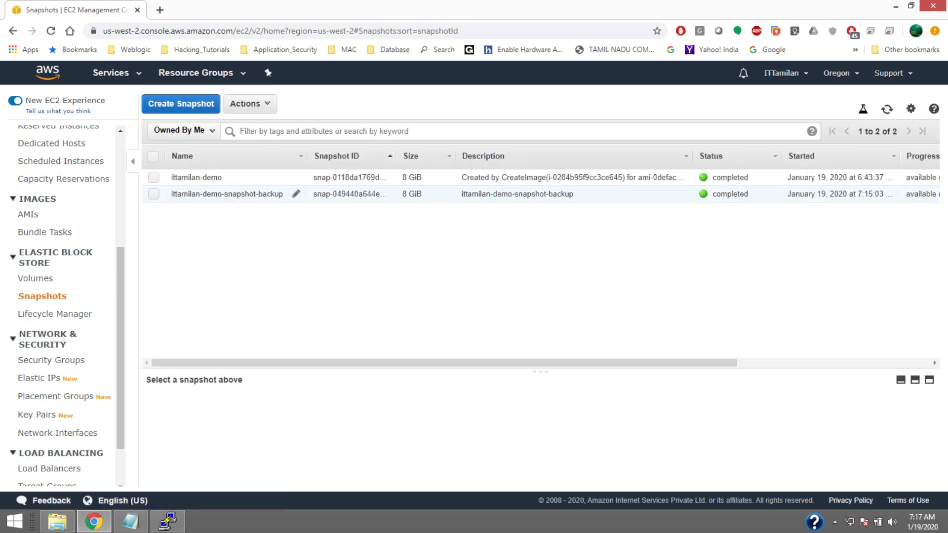
- Start creating a volume from the ittamilan-demo-snapshot-backup snapshot and set its size to 10 GiB
{"action": "left_click", "coordinate": [153, 194]}
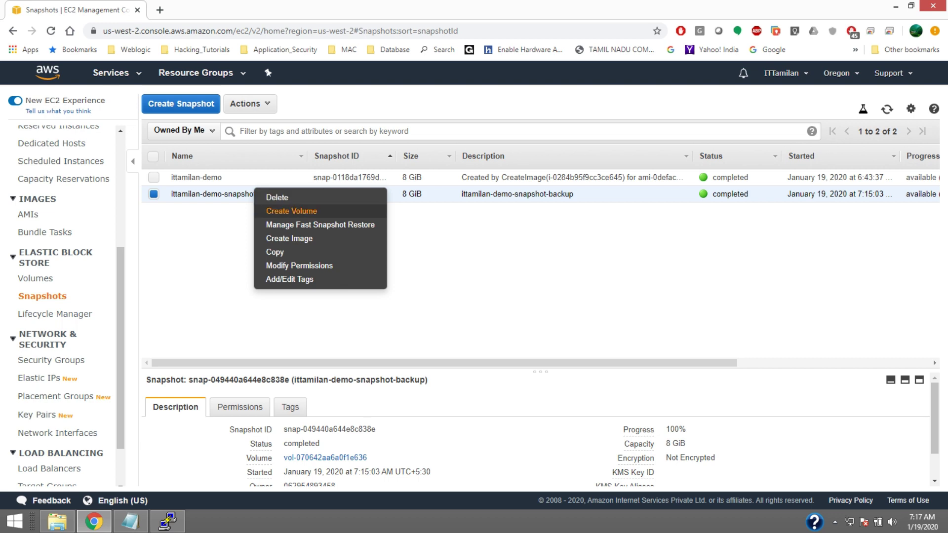
{"action": "left_click", "coordinate": [291, 211]}
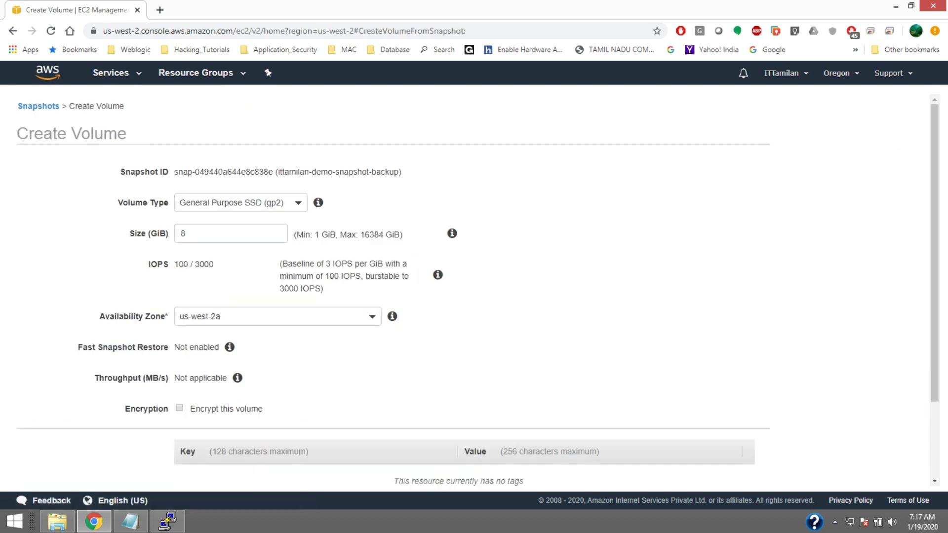
{"action": "type", "text": "10"}
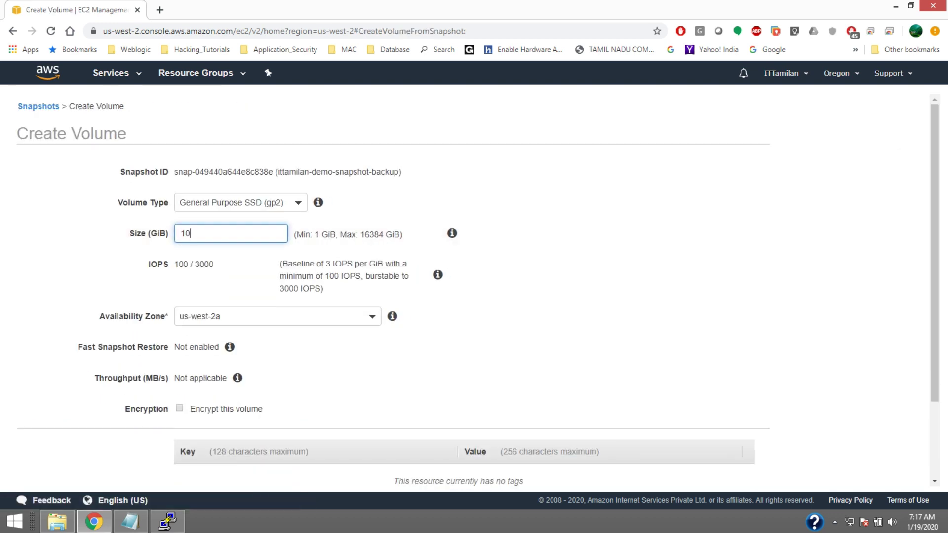
{"action": "key", "text": "Tab"}
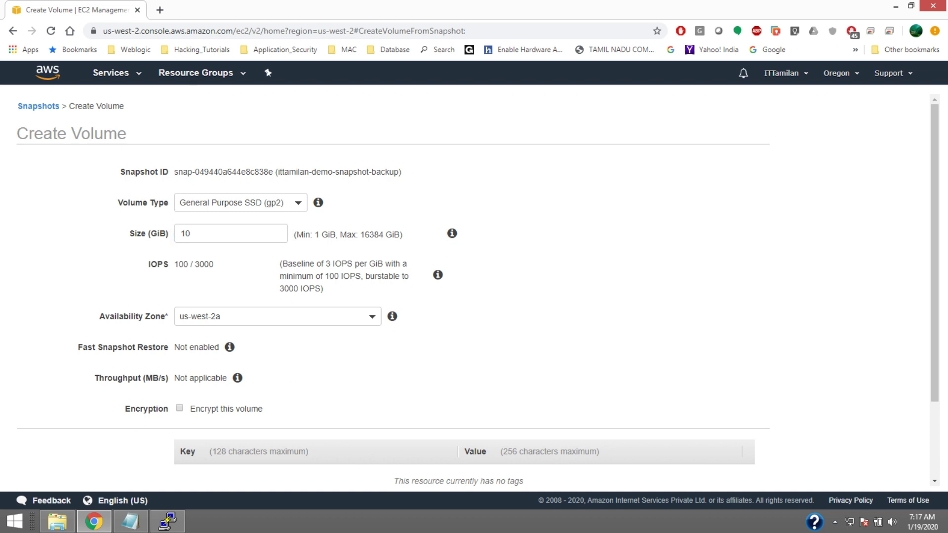
- Add a Name tag with the value ittamilan-demo-snapshot-volume-10GB, create the volume, and return to the Snapshots list
{"action": "scroll", "coordinate": [474, 291], "scroll_direction": "down", "scroll_amount": 3}
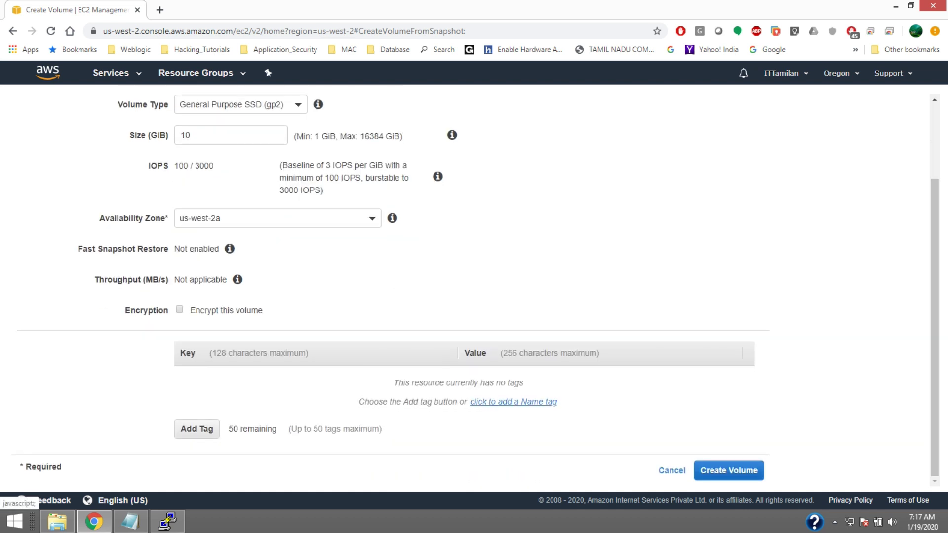
{"action": "left_click", "coordinate": [513, 402]}
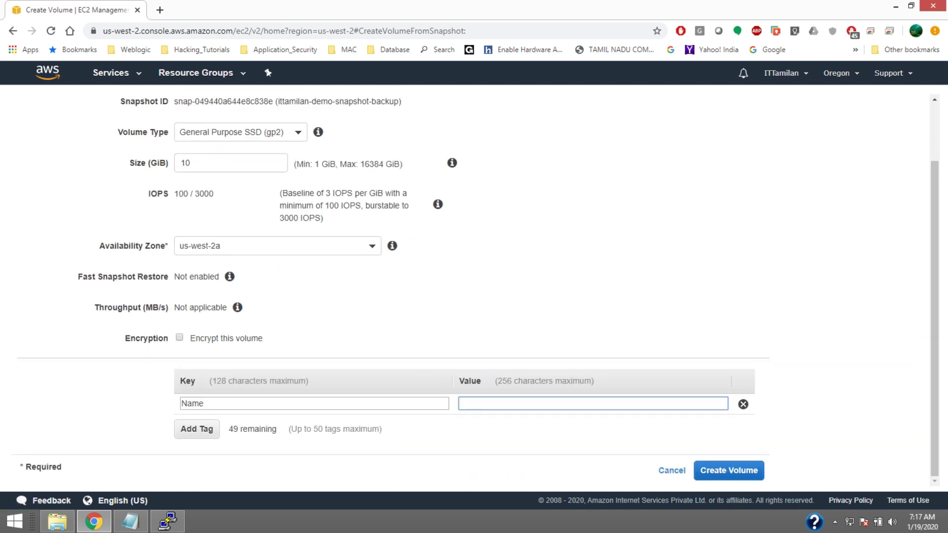
{"action": "type", "text": "ittamilan"}
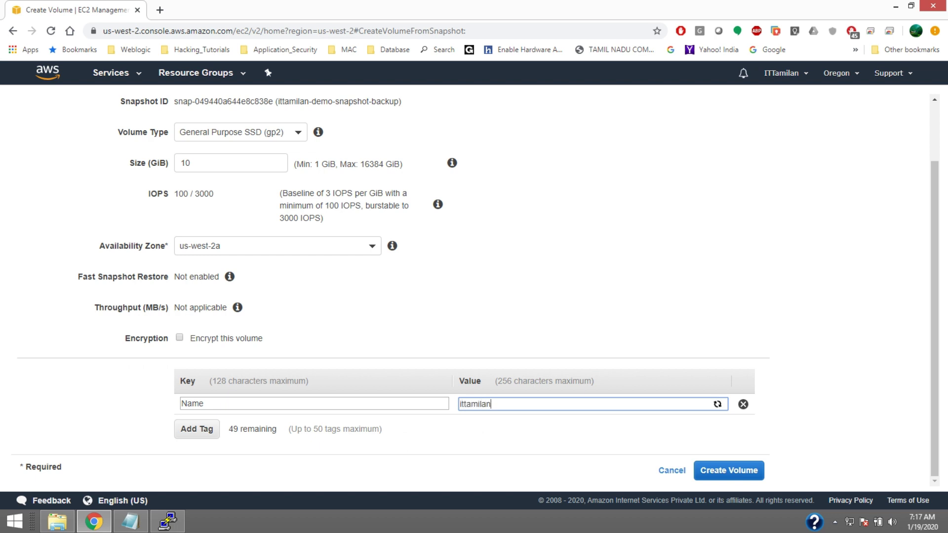
{"action": "type", "text": "-demo-"}
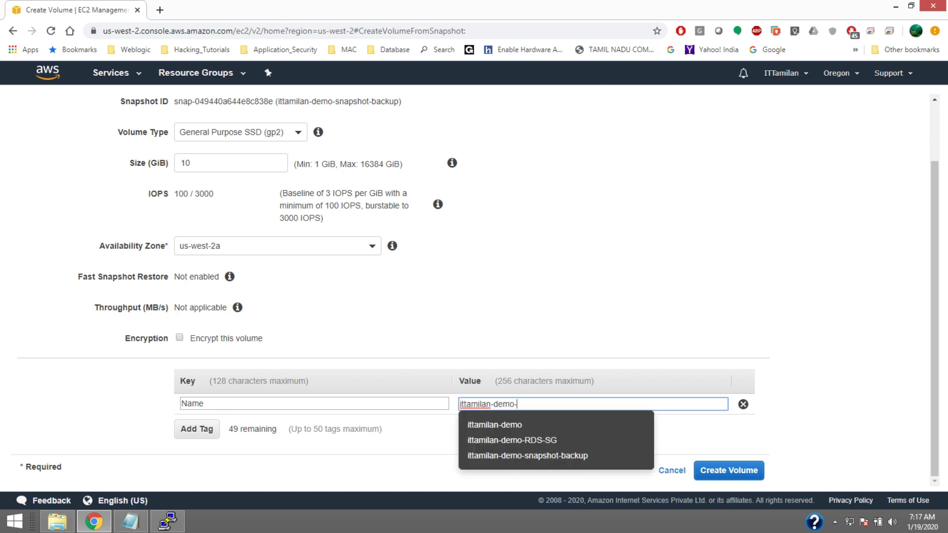
{"action": "type", "text": "s"}
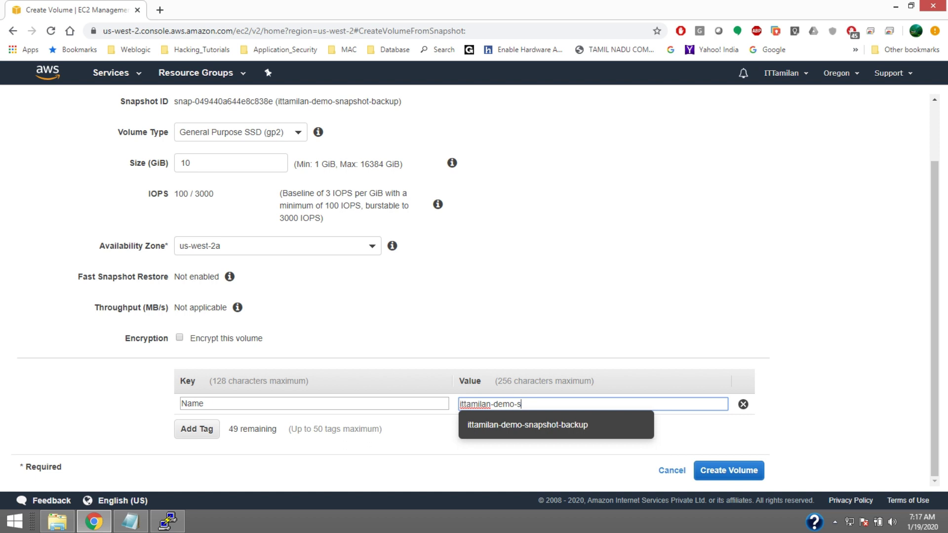
{"action": "type", "text": "napshot-volu"}
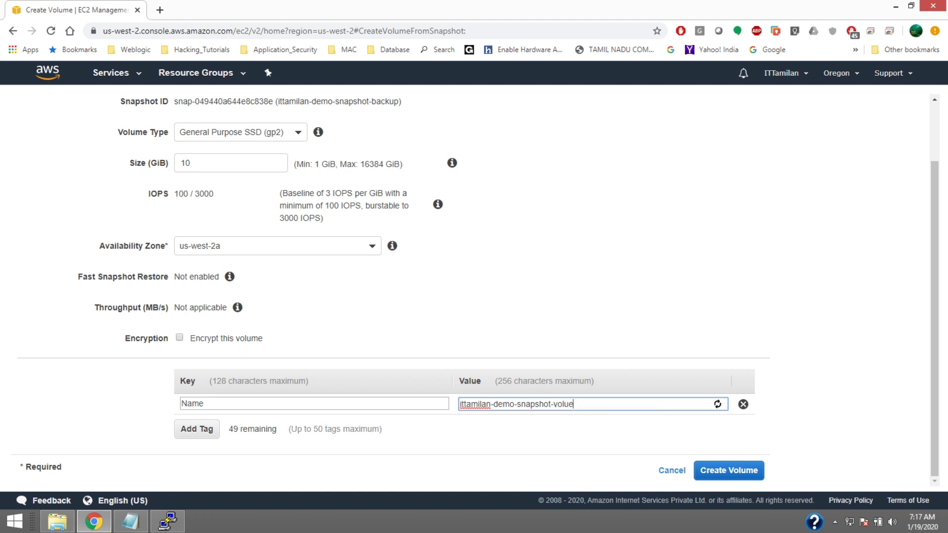
{"action": "type", "text": "me-10GB"}
{"action": "left_click", "coordinate": [728, 470]}
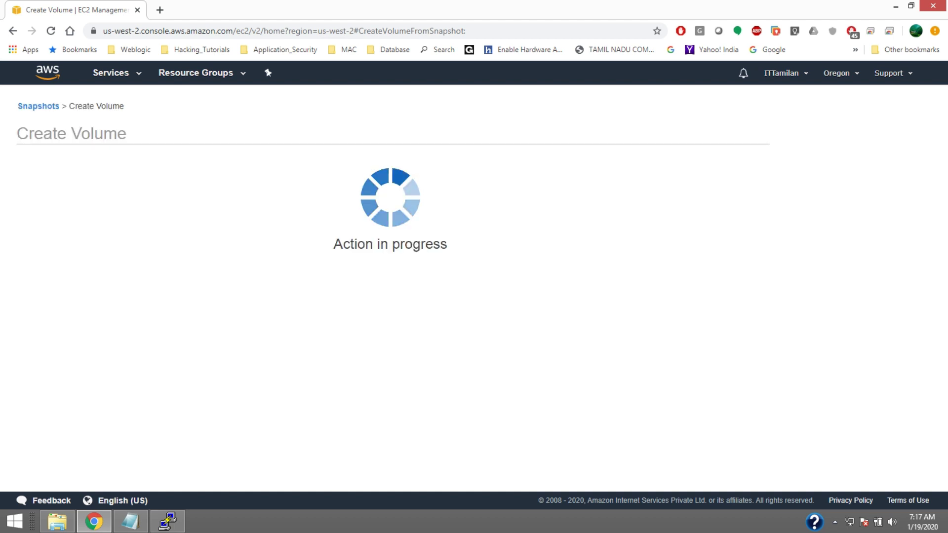
{"action": "left_click", "coordinate": [555, 239]}
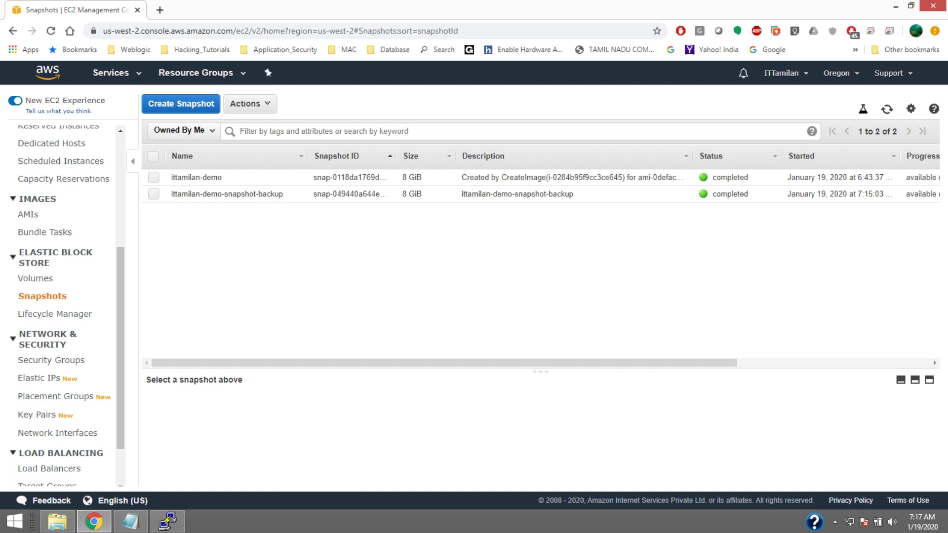
- Examine the new volume and the ittamilan-demo volume in the Volumes list, including their full names, states and attachment information
{"action": "left_click", "coordinate": [38, 278]}
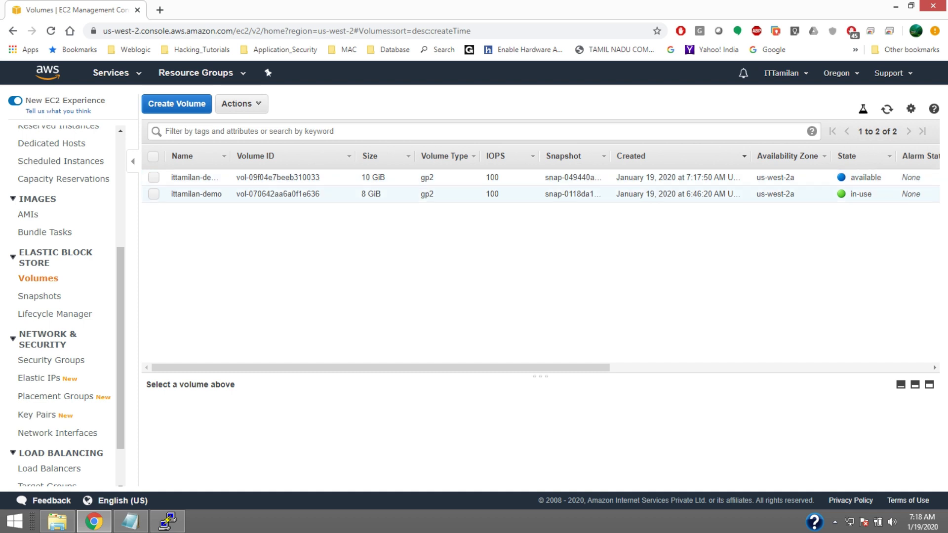
{"action": "left_click_drag", "start_coordinate": [230, 155], "coordinate": [319, 156]}
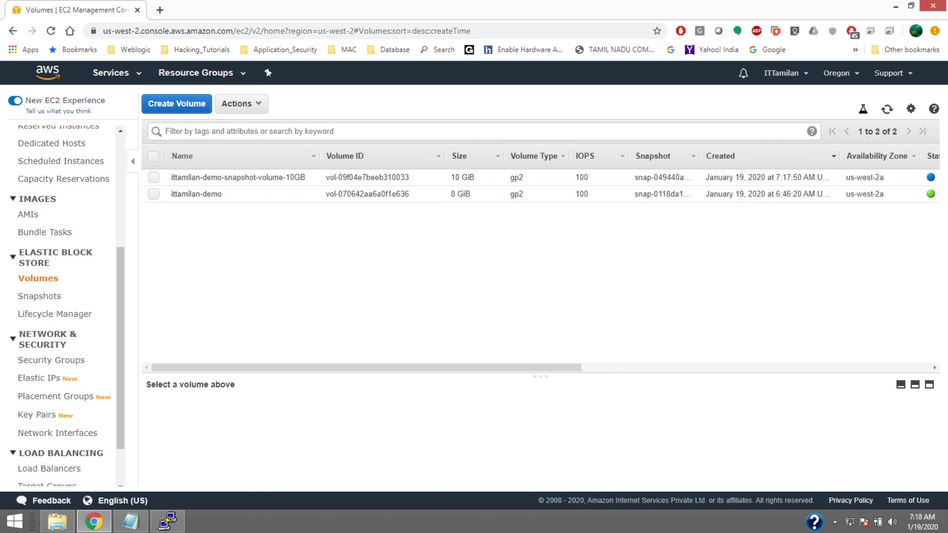
{"action": "left_click", "coordinate": [296, 194]}
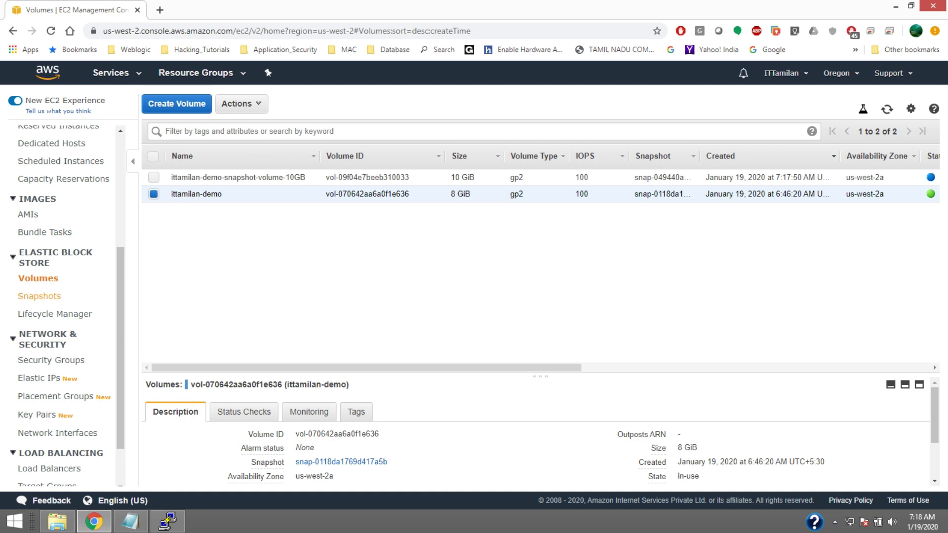
{"action": "left_click", "coordinate": [42, 295]}
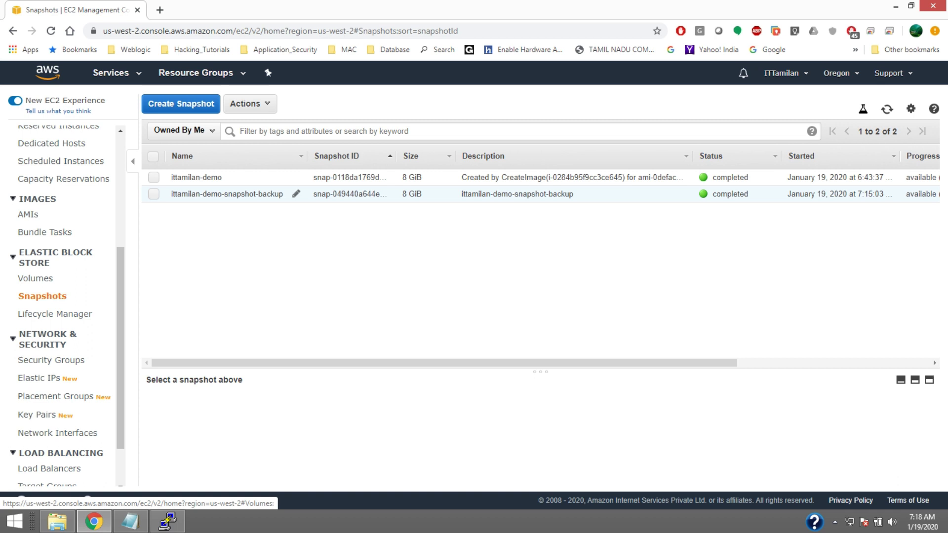
{"action": "left_click", "coordinate": [35, 278]}
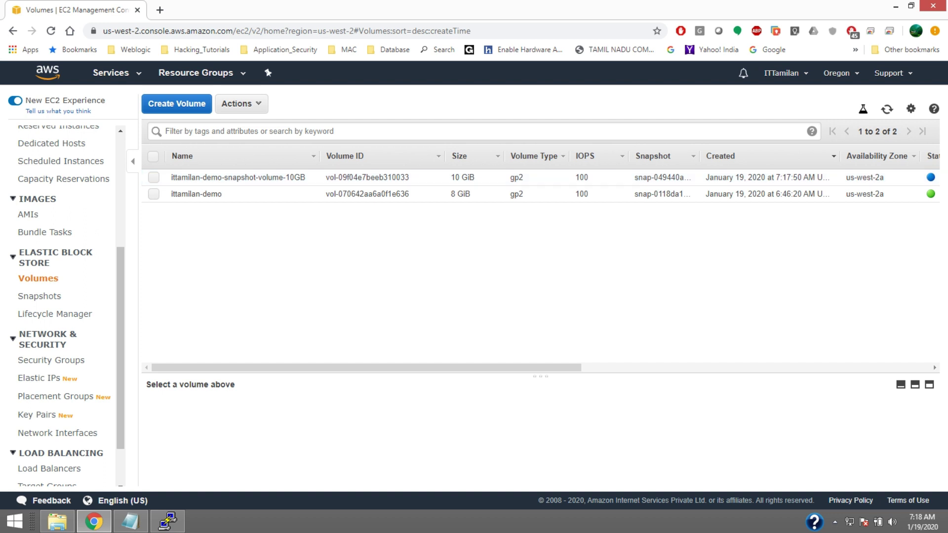
{"action": "scroll", "coordinate": [541, 247], "scroll_direction": "right", "scroll_amount": 3}
{"action": "scroll", "coordinate": [540, 246], "scroll_direction": "right", "scroll_amount": 5}
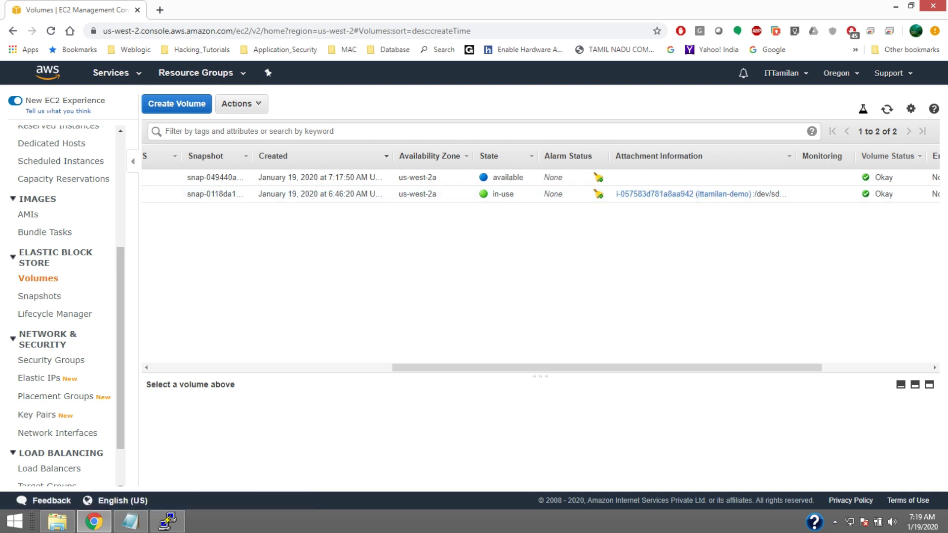
{"action": "left_click_drag", "start_coordinate": [795, 156], "coordinate": [852, 155]}
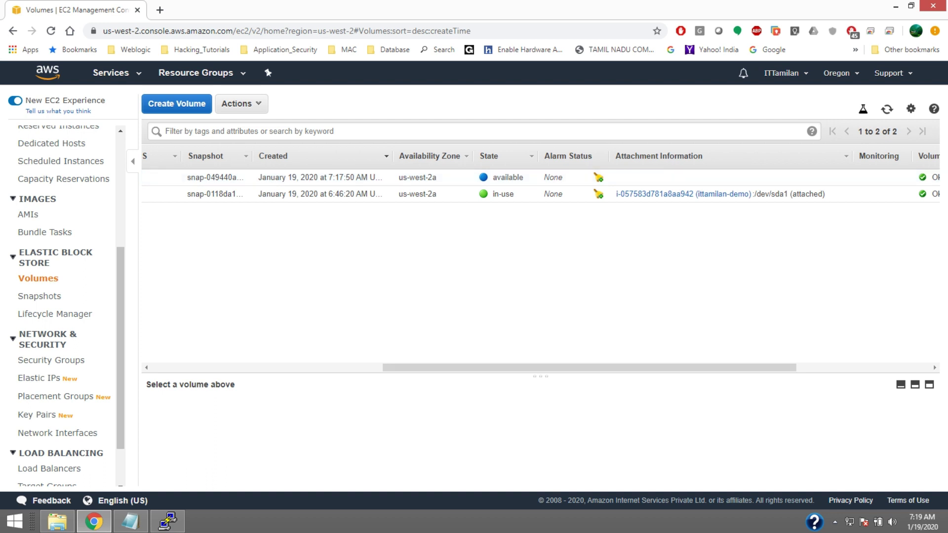
- Stop the ittamilan-demo instance from the Instances list
{"action": "scroll", "coordinate": [64, 304], "scroll_direction": "up", "scroll_amount": 4}
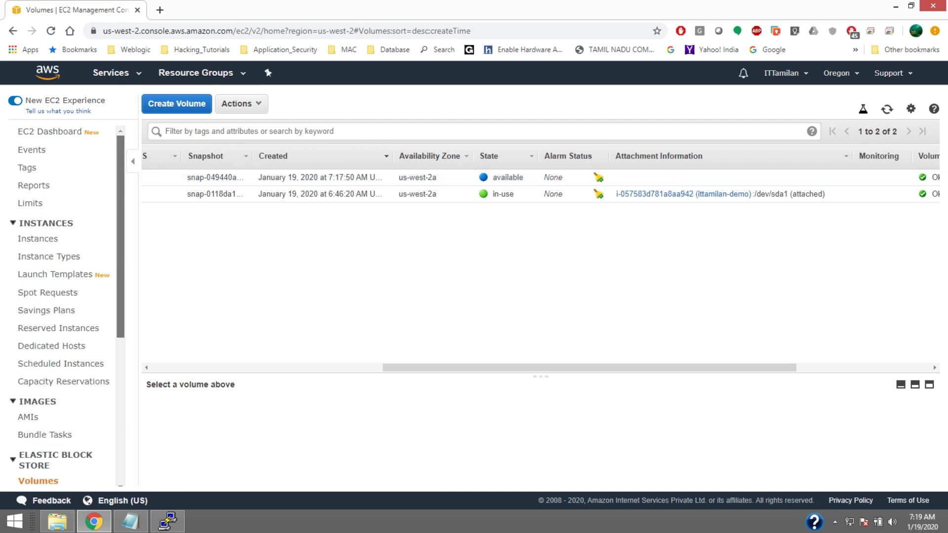
{"action": "left_click", "coordinate": [37, 239]}
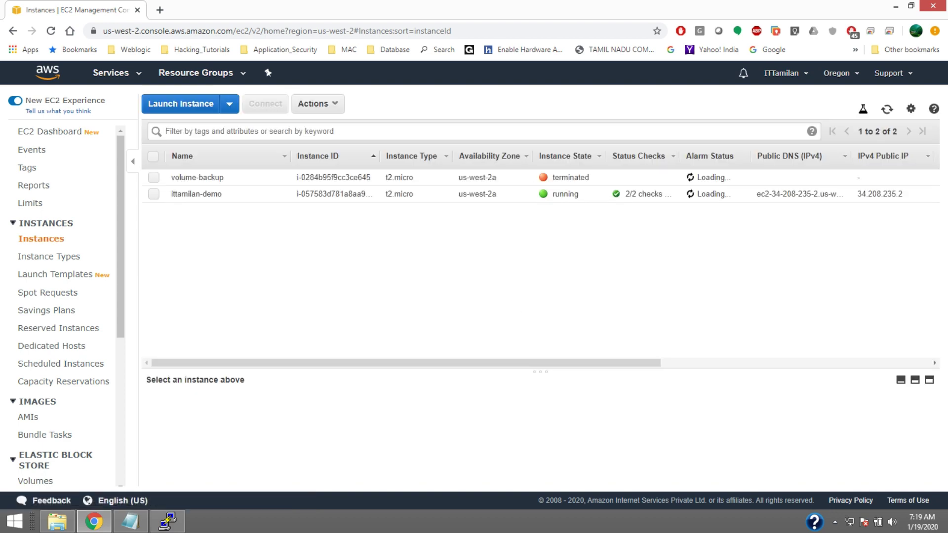
{"action": "left_click", "coordinate": [178, 194]}
{"action": "right_click", "coordinate": [179, 192]}
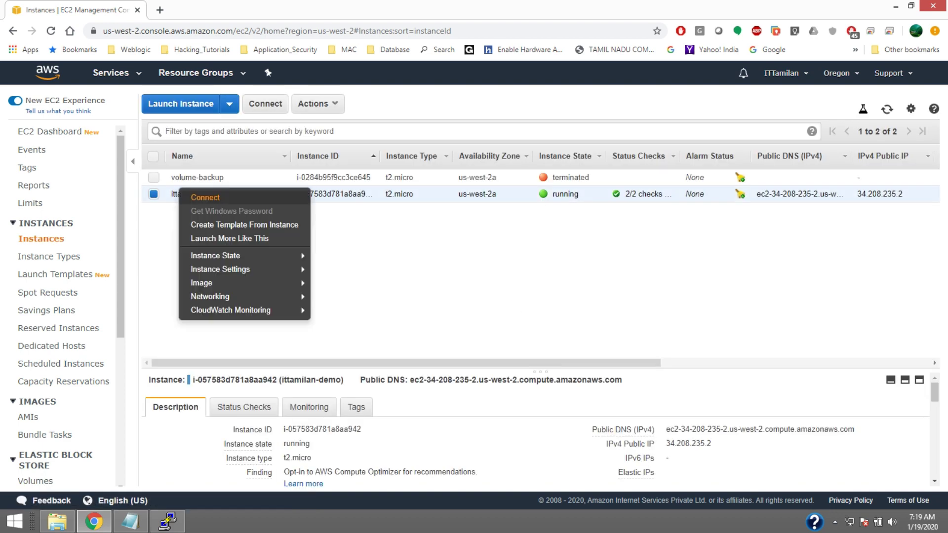
{"action": "mouse_move", "coordinate": [217, 255]}
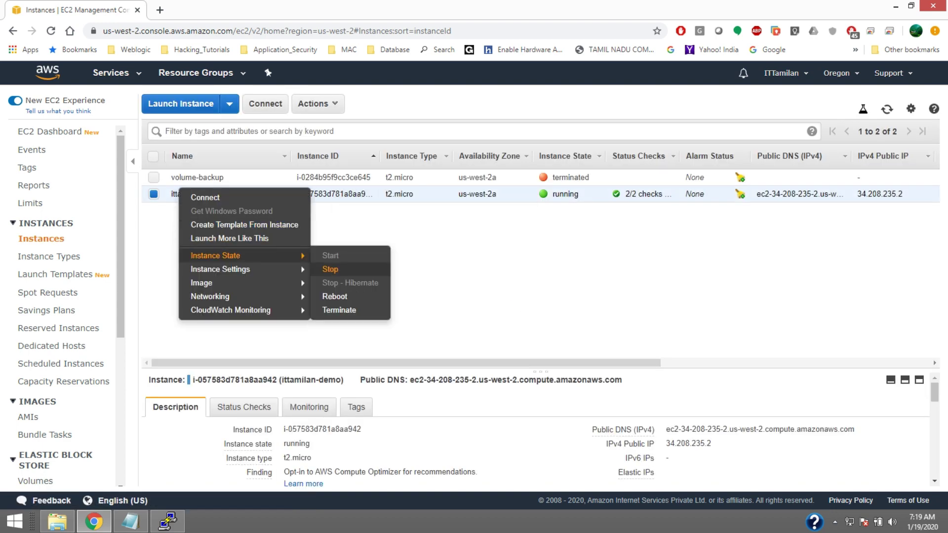
{"action": "left_click", "coordinate": [330, 269]}
{"action": "left_click", "coordinate": [597, 361]}
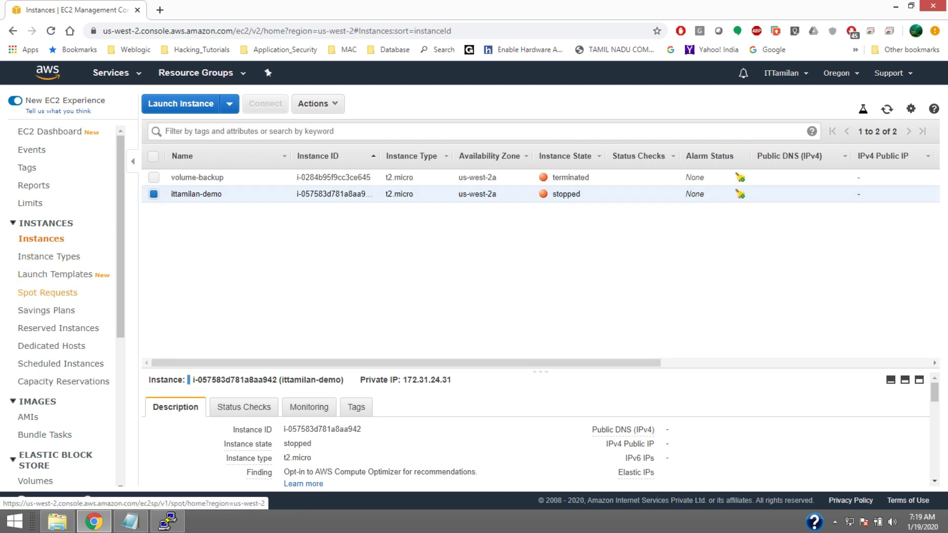
- Return to the Volumes list and select the ittamilan-demo volume
{"action": "scroll", "coordinate": [54, 293], "scroll_direction": "down", "scroll_amount": 5}
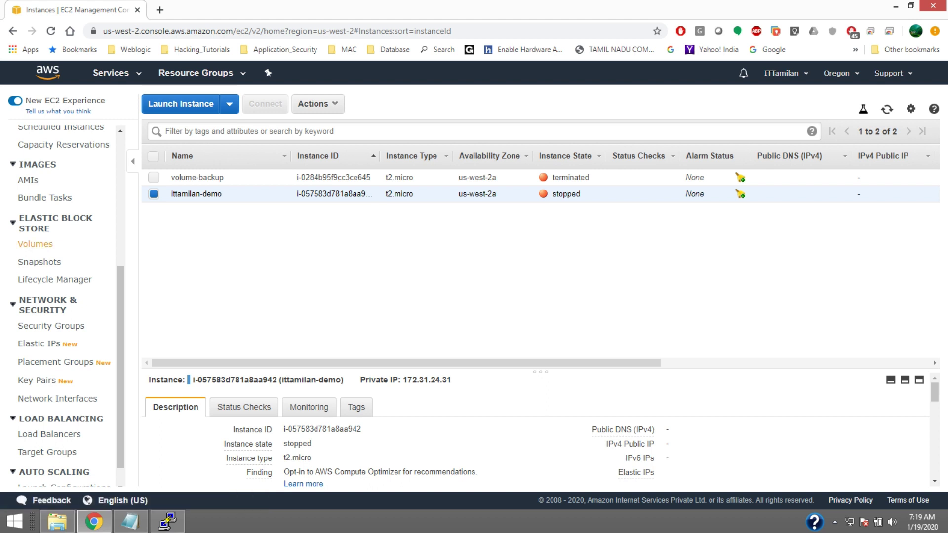
{"action": "left_click", "coordinate": [38, 243]}
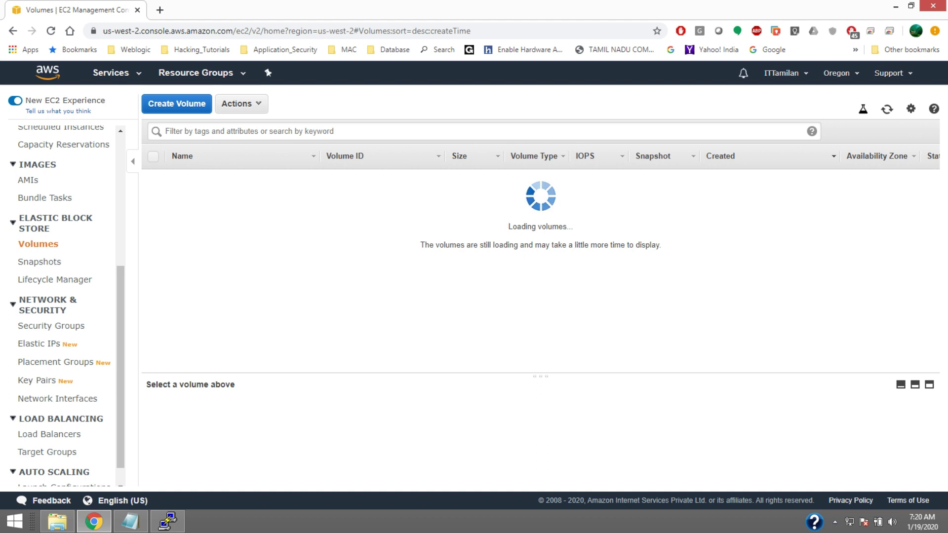
{"action": "left_click", "coordinate": [42, 262]}
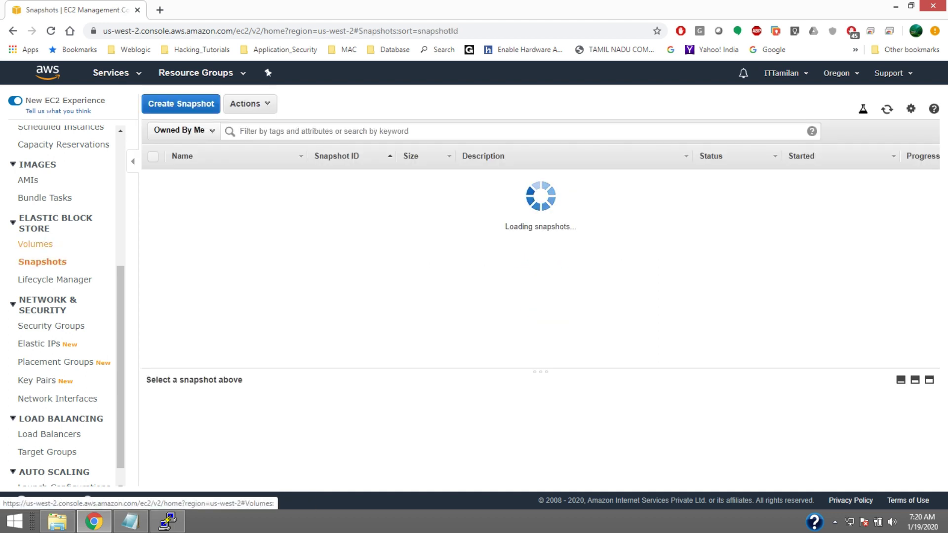
{"action": "left_click", "coordinate": [35, 244]}
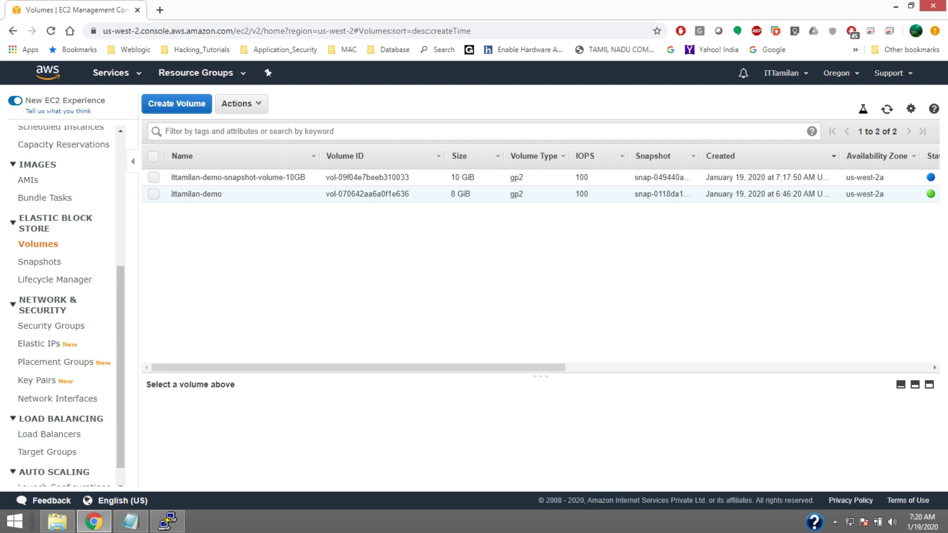
{"action": "left_click", "coordinate": [237, 193]}
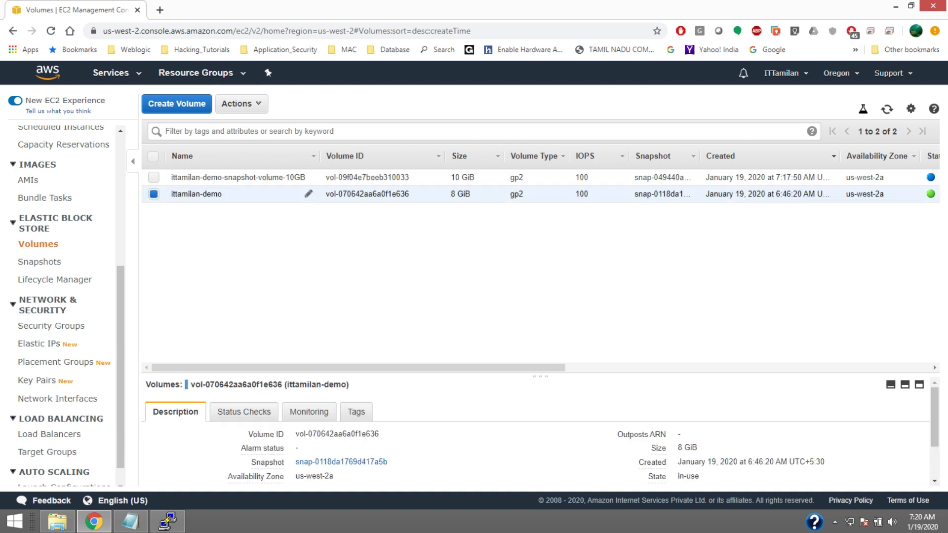
- Try to detach the ittamilan-demo volume from its instance
{"action": "left_click", "coordinate": [241, 103]}
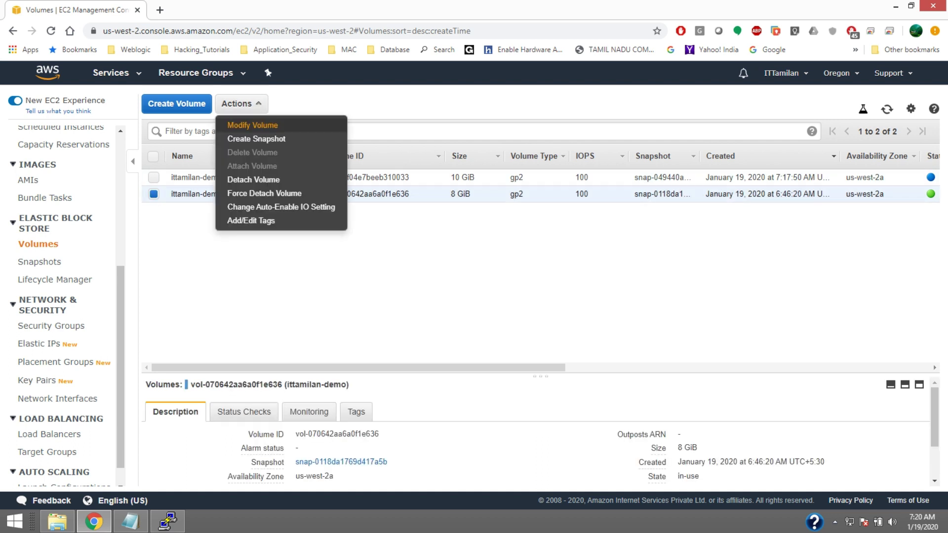
{"action": "left_click", "coordinate": [253, 179]}
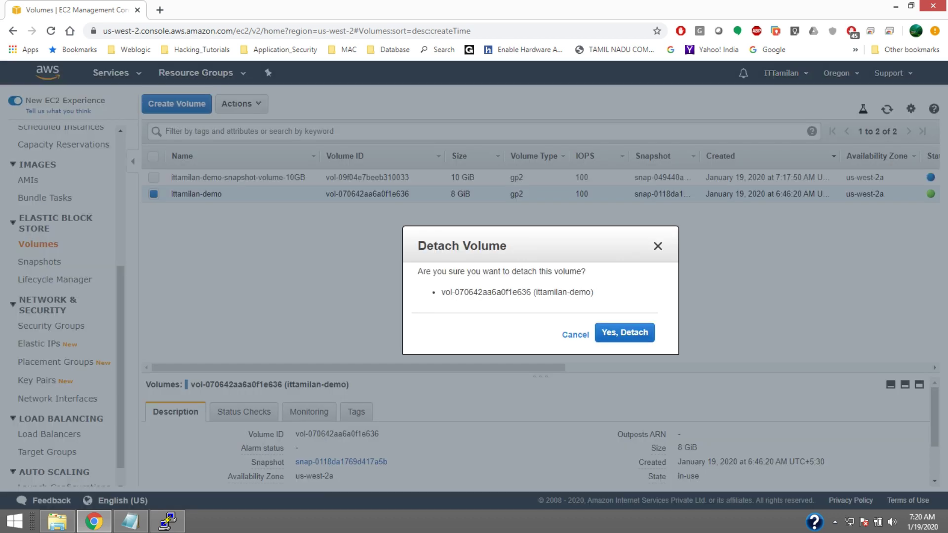
{"action": "left_click", "coordinate": [624, 332]}
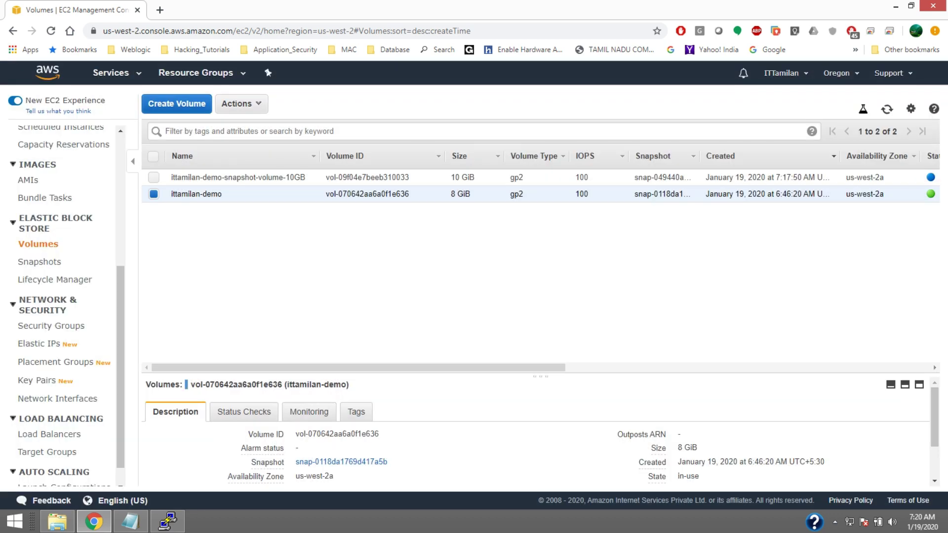
- Copy the device name /dev/sda1 from the ittamilan-demo volume's attachment information
{"action": "left_click_drag", "start_coordinate": [358, 368], "coordinate": [613, 368]}
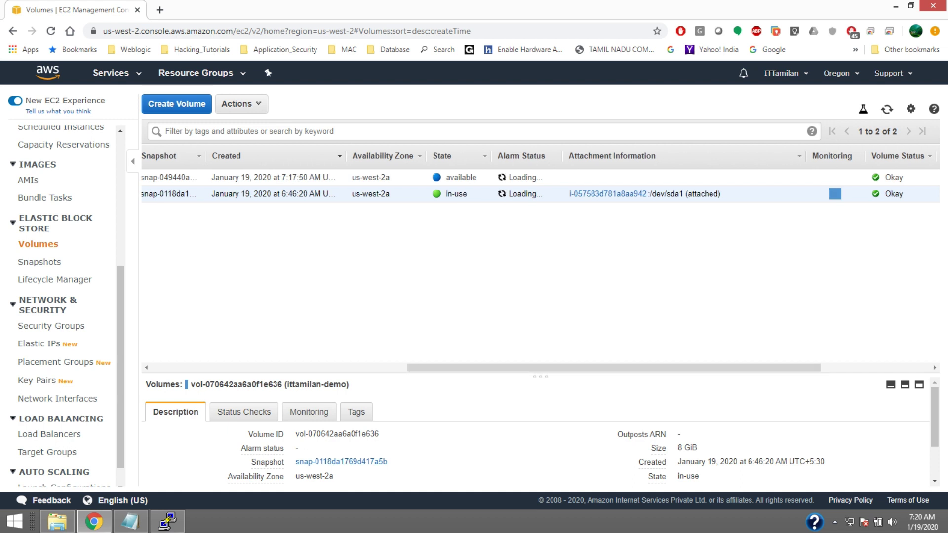
{"action": "left_click_drag", "start_coordinate": [742, 193], "coordinate": [707, 193]}
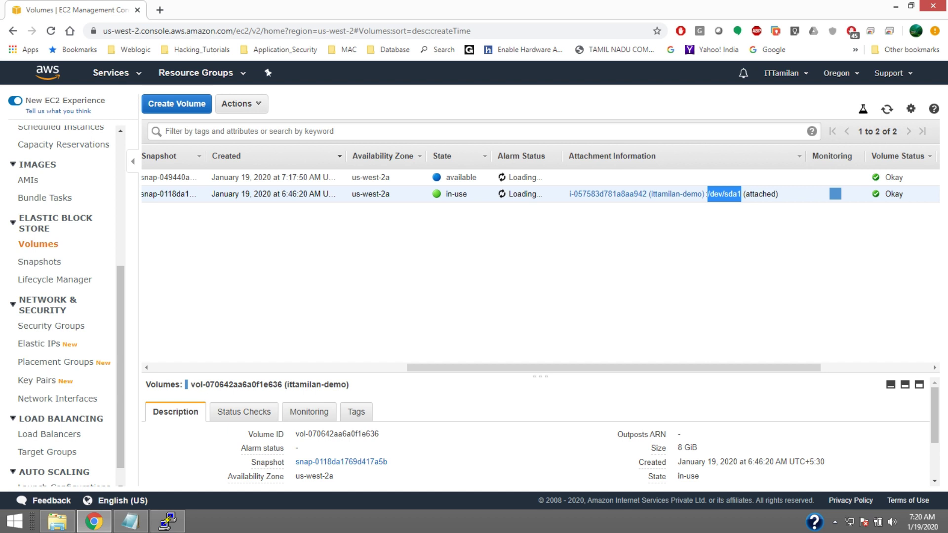
{"action": "right_click", "coordinate": [716, 192]}
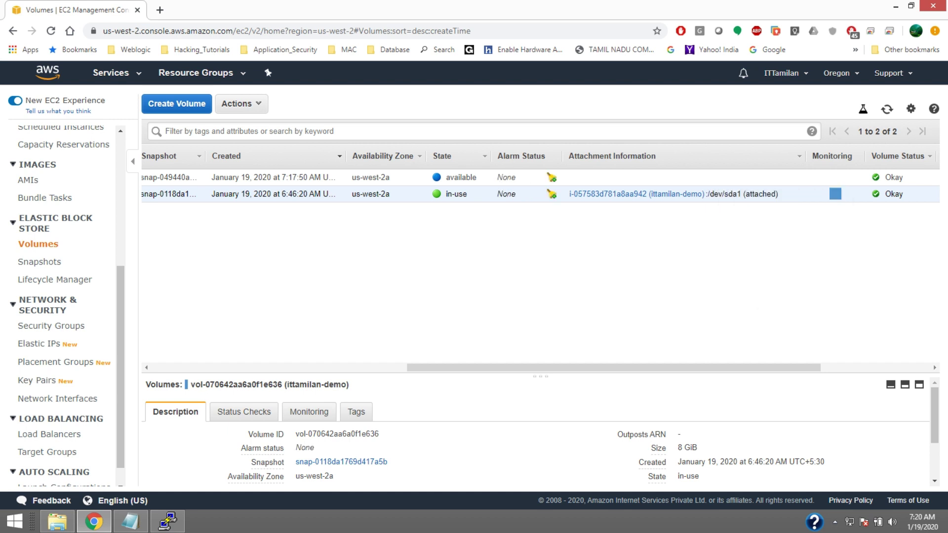
{"action": "scroll", "coordinate": [540, 432], "scroll_direction": "down", "scroll_amount": 2}
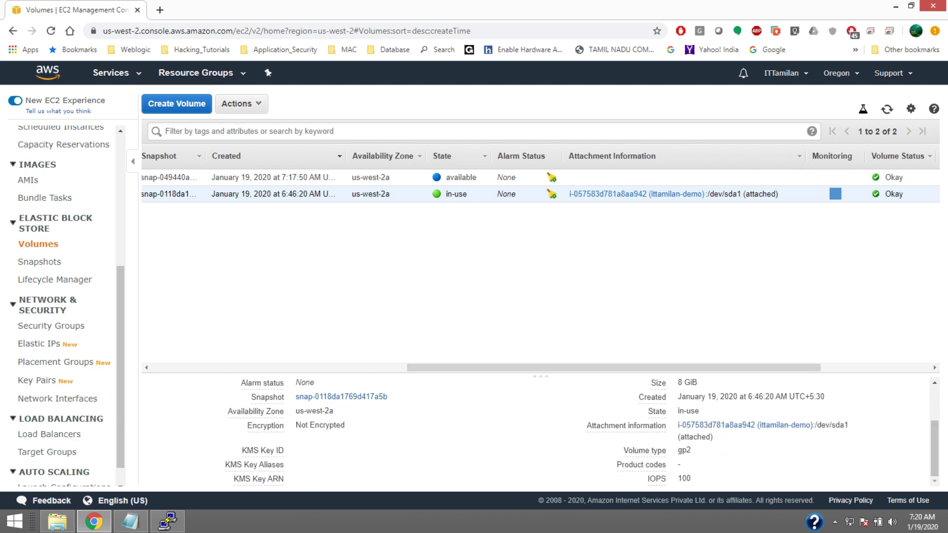
{"action": "left_click_drag", "start_coordinate": [848, 425], "coordinate": [813, 425]}
{"action": "left_click", "coordinate": [760, 181]}
{"action": "right_click", "coordinate": [760, 180]}
{"action": "key", "text": "Escape"}
{"action": "left_click_drag", "start_coordinate": [848, 425], "coordinate": [814, 425]}
{"action": "right_click", "coordinate": [814, 425]}
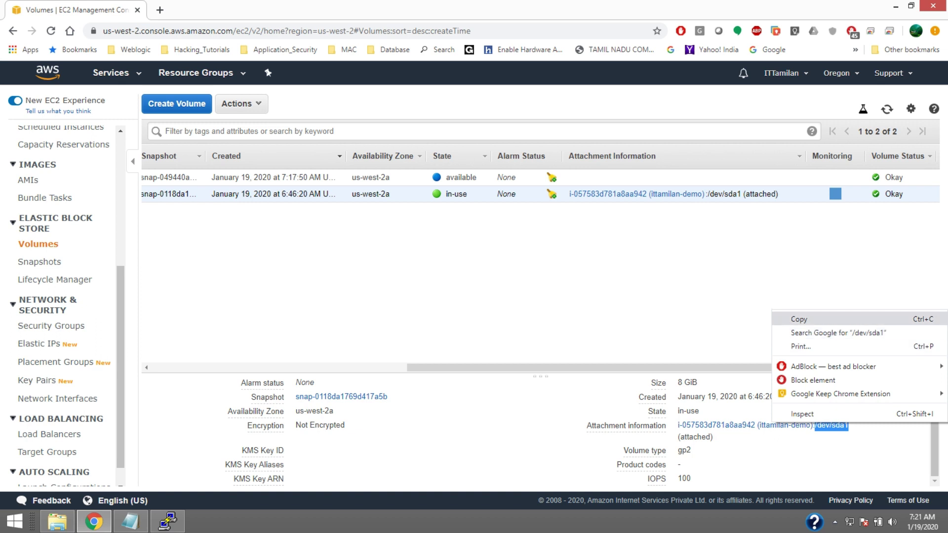
{"action": "left_click", "coordinate": [795, 316]}
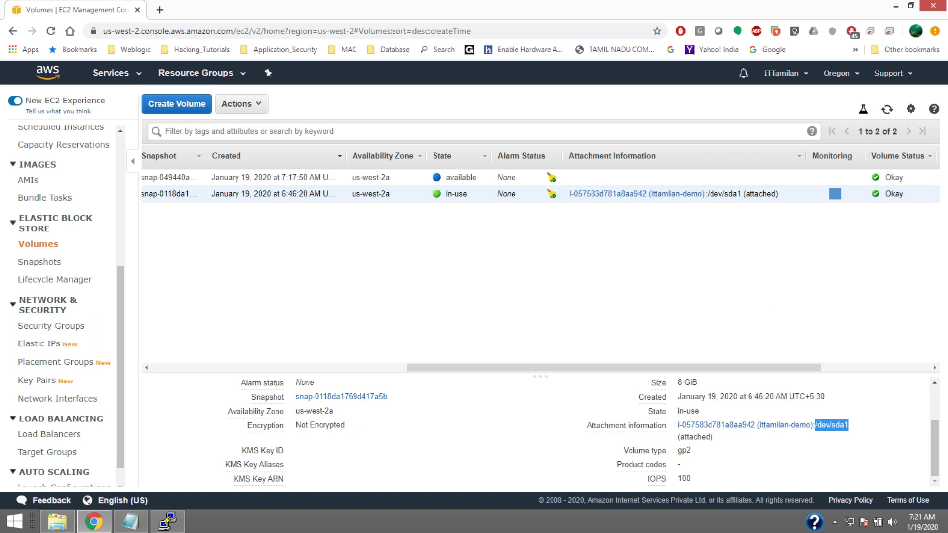
{"action": "left_click_drag", "start_coordinate": [613, 367], "coordinate": [358, 367]}
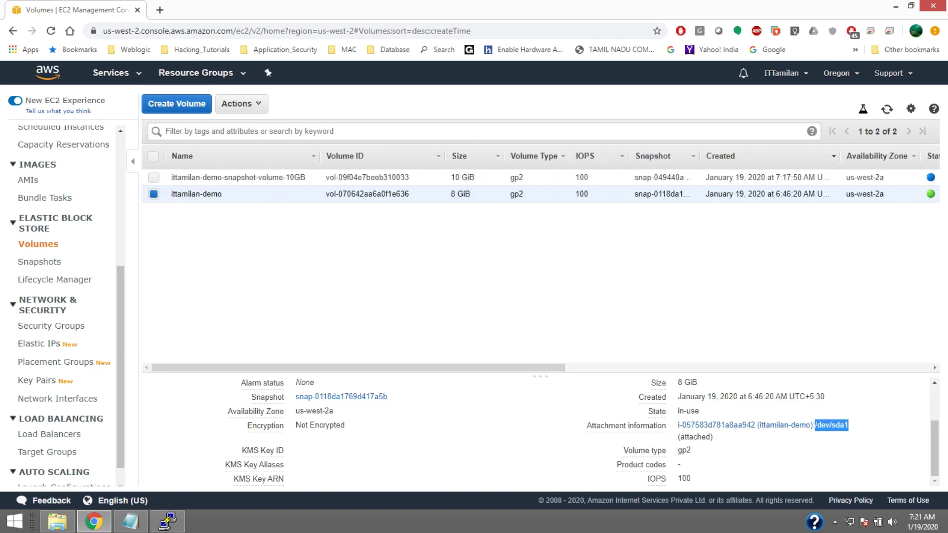
- Detach the 8 GiB ittamilan-demo volume from its instance and check its state in the volume list
{"action": "right_click", "coordinate": [214, 190]}
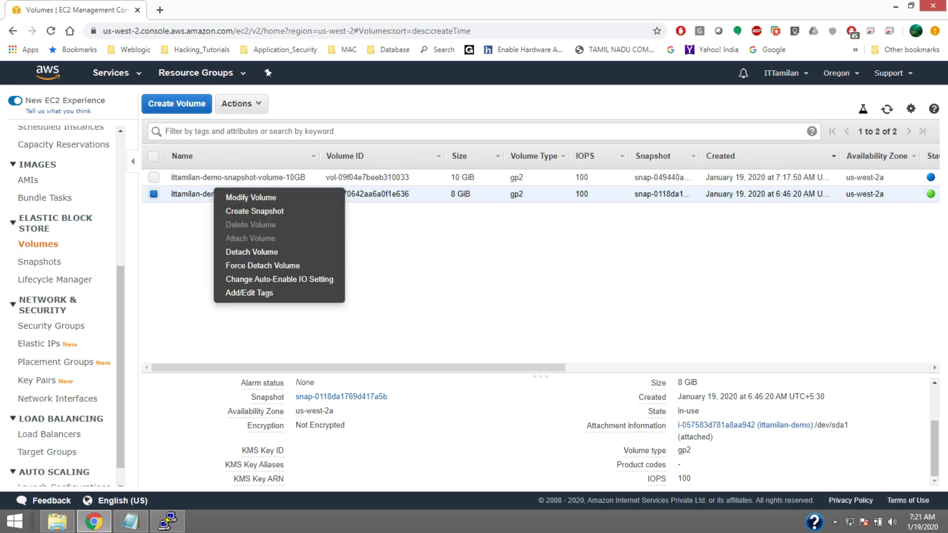
{"action": "left_click", "coordinate": [252, 252]}
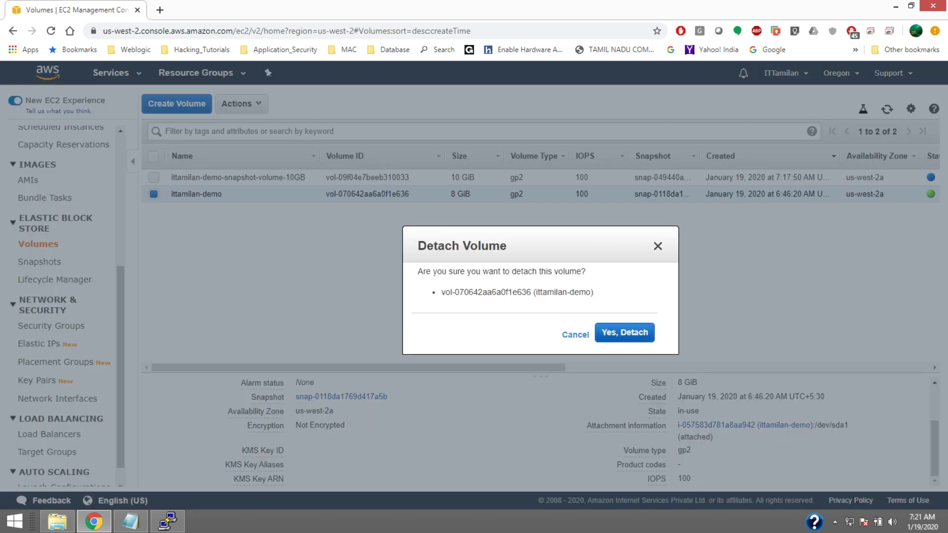
{"action": "left_click", "coordinate": [624, 332]}
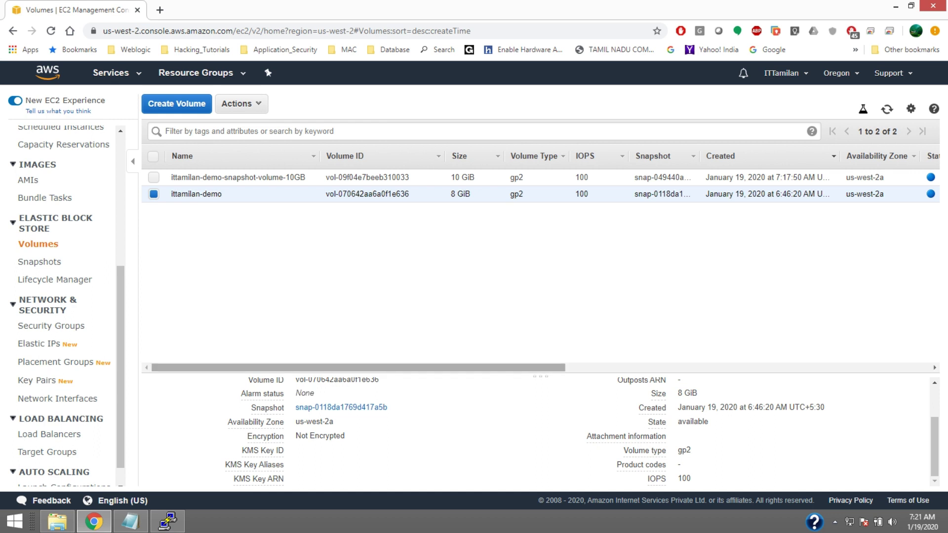
{"action": "left_click_drag", "start_coordinate": [358, 367], "coordinate": [664, 367]}
{"action": "scroll", "coordinate": [540, 271], "scroll_direction": "right", "scroll_amount": 3}
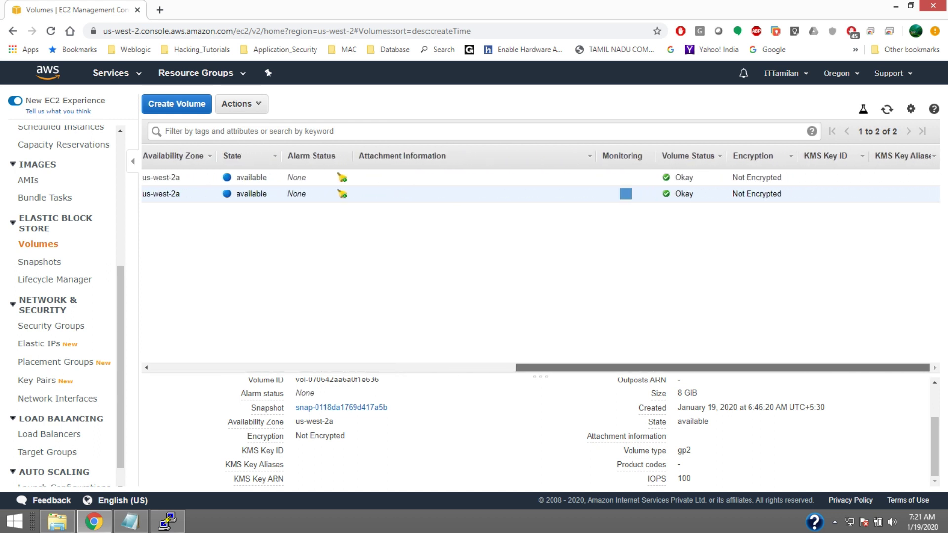
{"action": "scroll", "coordinate": [540, 272], "scroll_direction": "left", "scroll_amount": 10}
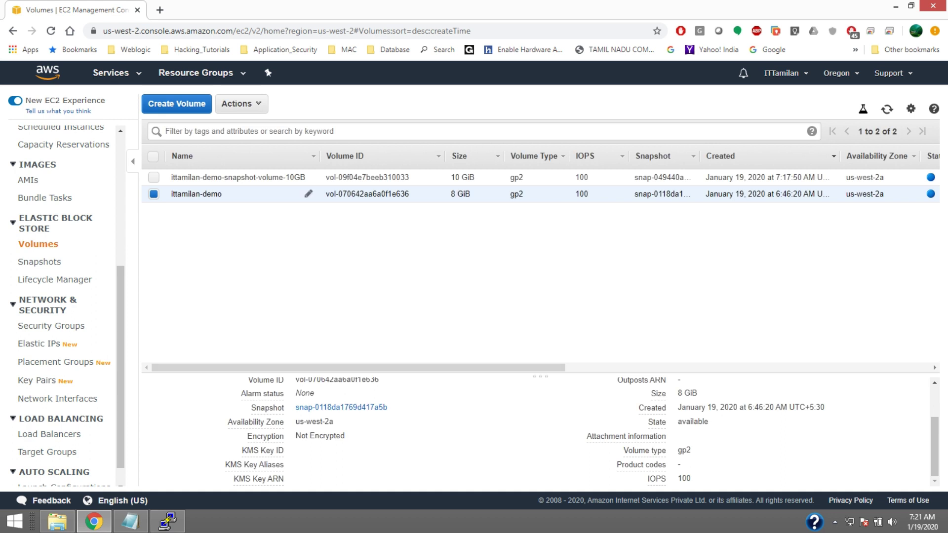
- Start attaching the ittamilan-demo-snapshot-volume-10GB volume and choose the stopped ittamilan-demo instance as its target
{"action": "left_click", "coordinate": [237, 178]}
{"action": "right_click", "coordinate": [240, 173]}
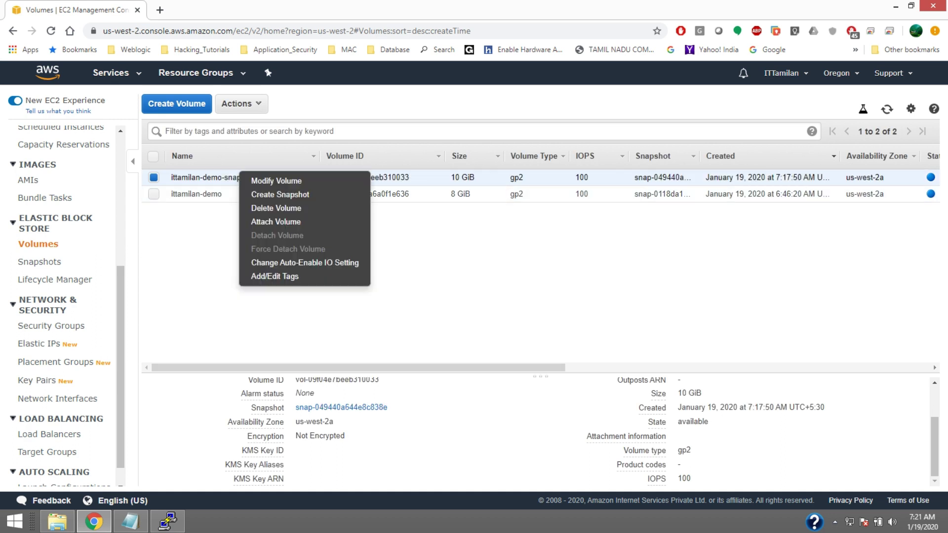
{"action": "left_click", "coordinate": [275, 221]}
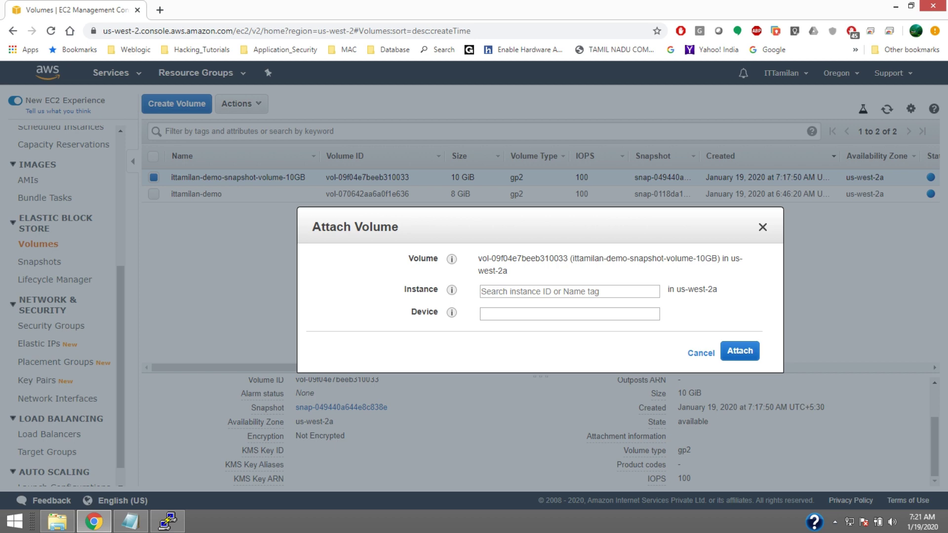
{"action": "left_click", "coordinate": [653, 292]}
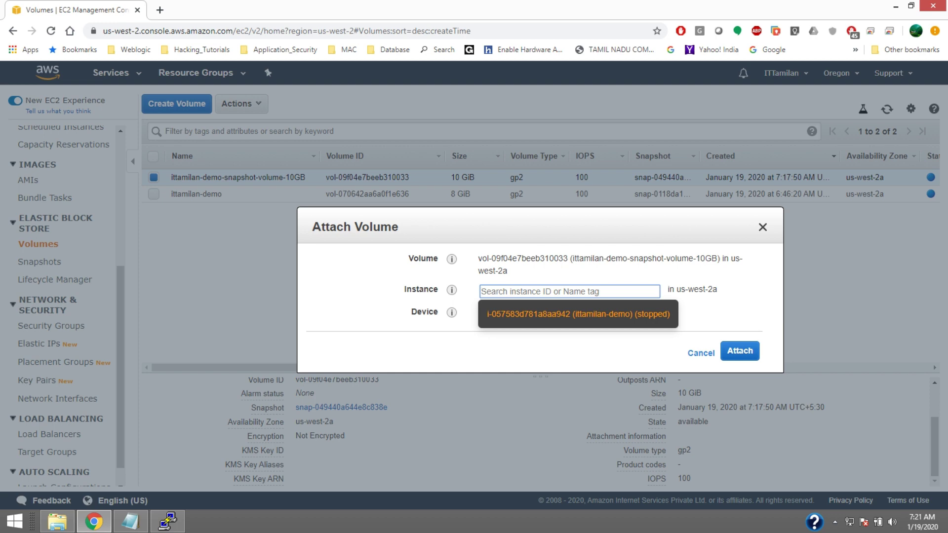
{"action": "key", "text": "Return"}
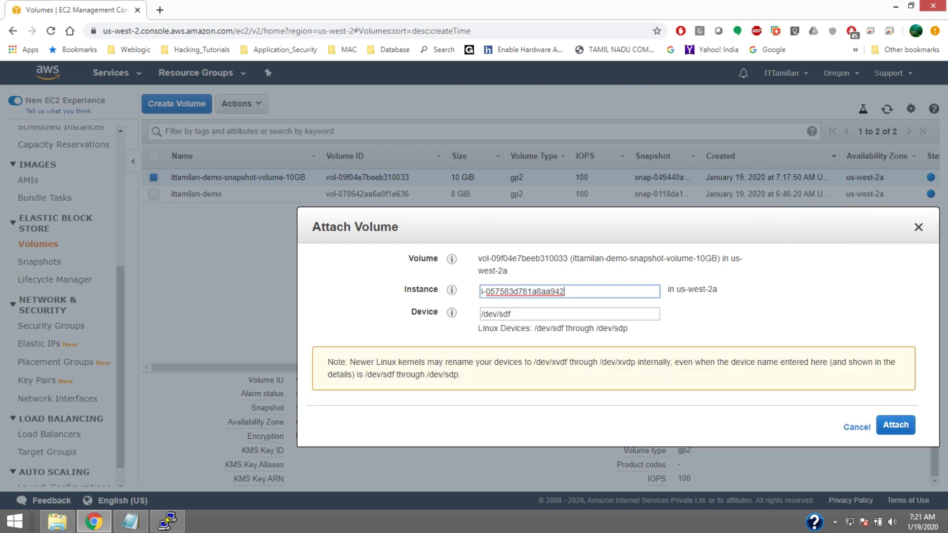
- Replace the device name with the copied /dev/sda1, attach the volume, and check its attachment information
{"action": "left_click", "coordinate": [510, 314]}
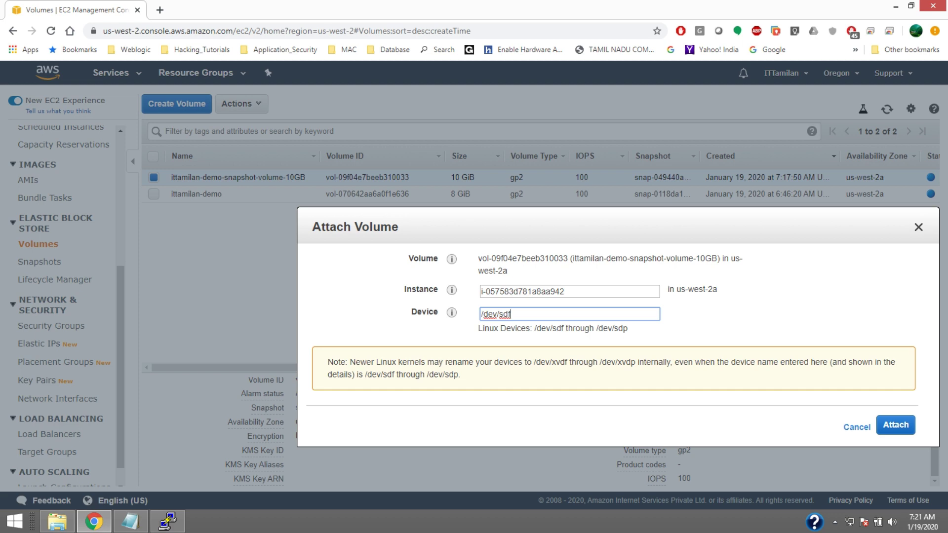
{"action": "key", "text": "ctrl+a"}
{"action": "key", "text": "ctrl+v"}
{"action": "left_click", "coordinate": [895, 424]}
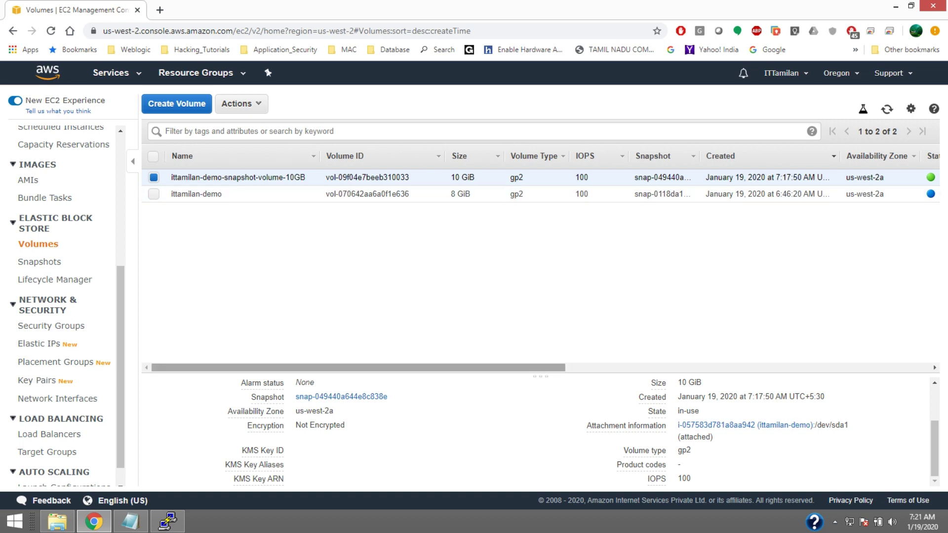
{"action": "left_click_drag", "start_coordinate": [358, 367], "coordinate": [485, 367]}
{"action": "scroll", "coordinate": [540, 261], "scroll_direction": "right", "scroll_amount": 3}
{"action": "scroll", "coordinate": [540, 262], "scroll_direction": "left", "scroll_amount": 6}
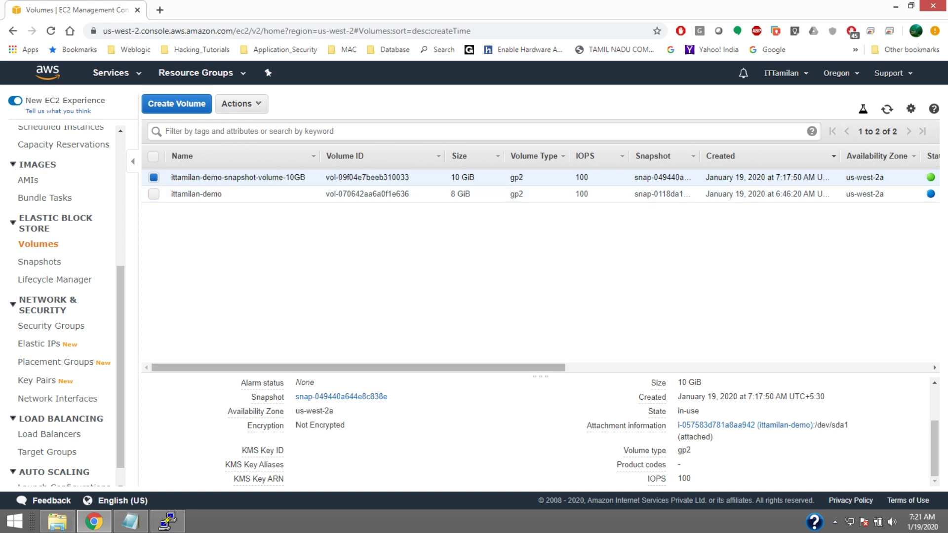
{"action": "left_click_drag", "start_coordinate": [359, 367], "coordinate": [658, 367]}
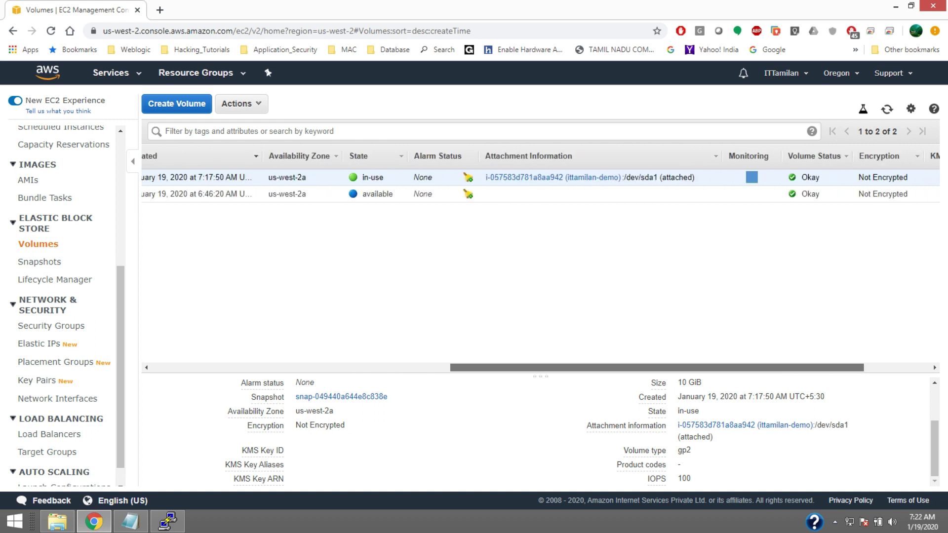
{"action": "left_click_drag", "start_coordinate": [658, 367], "coordinate": [360, 367]}
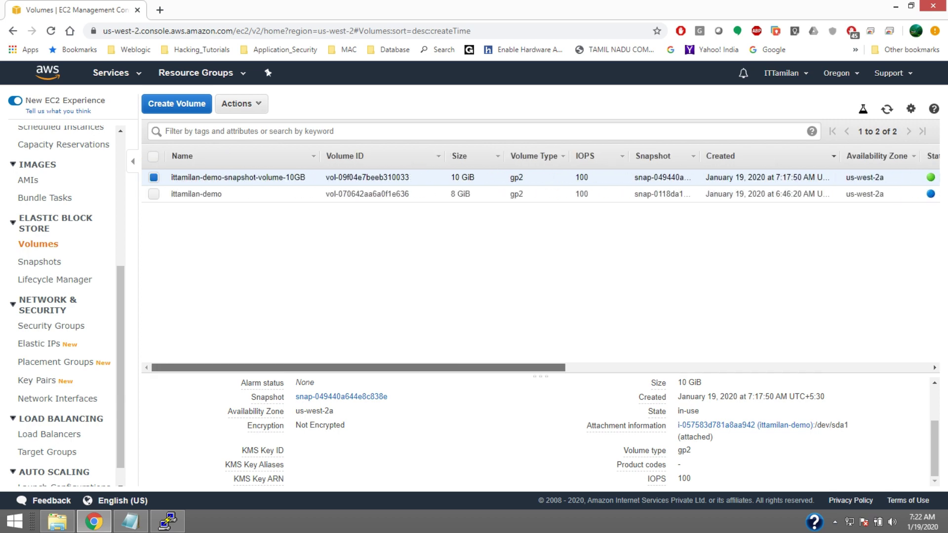
- Go to the Instances list and start the ittamilan-demo instance
{"action": "scroll", "coordinate": [50, 282], "scroll_direction": "up", "scroll_amount": 5}
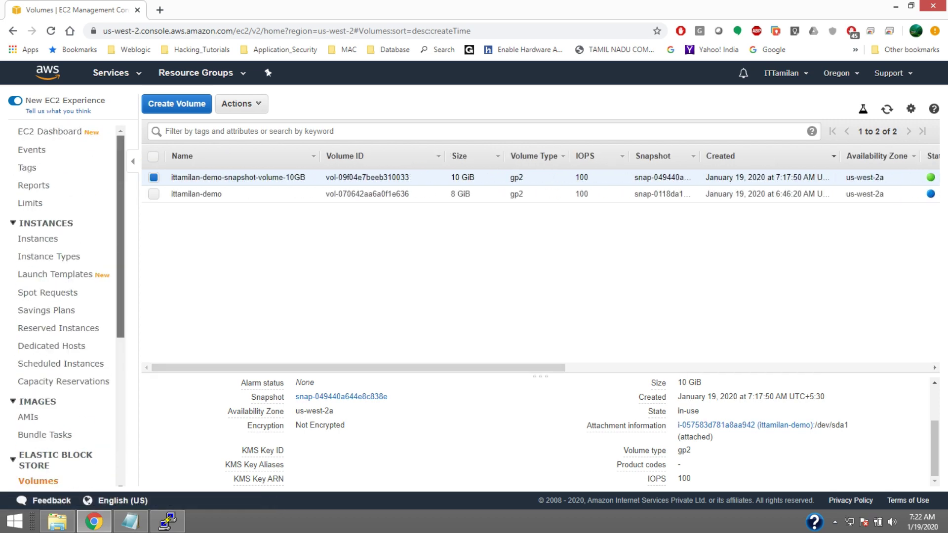
{"action": "left_click", "coordinate": [38, 239]}
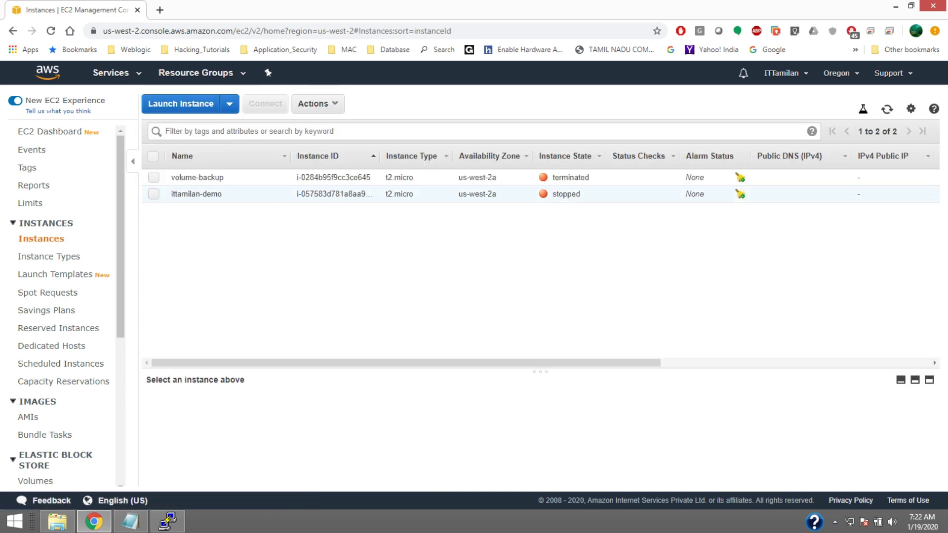
{"action": "left_click", "coordinate": [202, 193]}
{"action": "right_click", "coordinate": [201, 188]}
{"action": "mouse_move", "coordinate": [238, 255]}
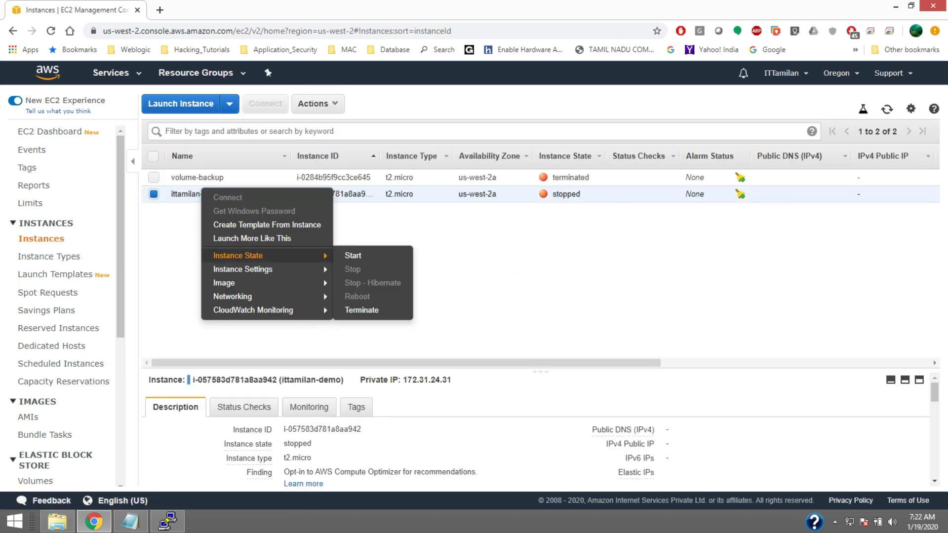
{"action": "left_click", "coordinate": [353, 255]}
{"action": "left_click", "coordinate": [553, 328]}
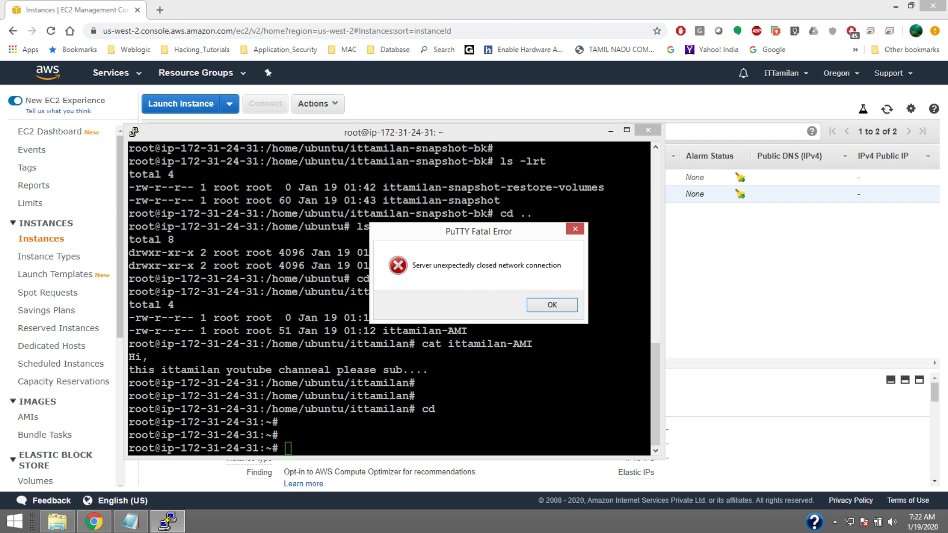
- Dismiss the PuTTY connection error, try duplicating the disconnected session, and close both terminal windows
{"action": "key", "text": "Return"}
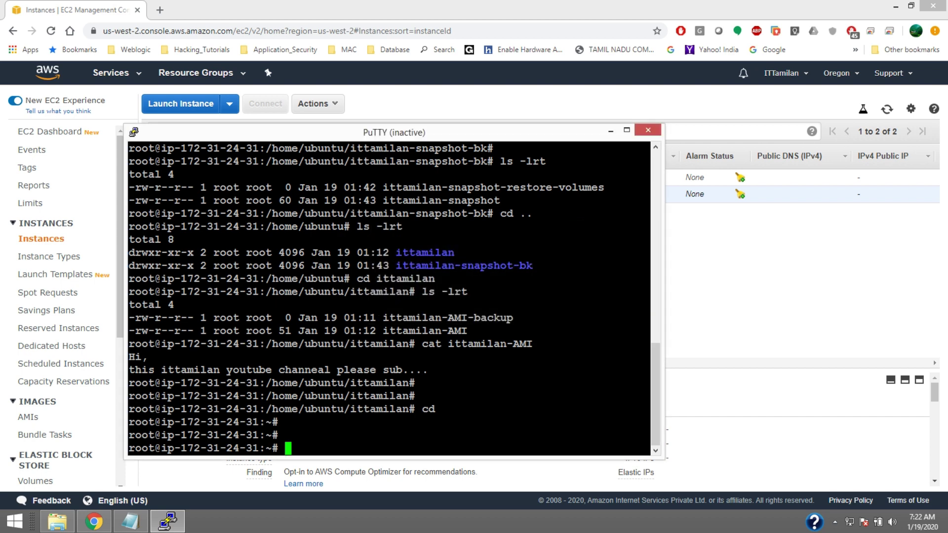
{"action": "right_click", "coordinate": [287, 130]}
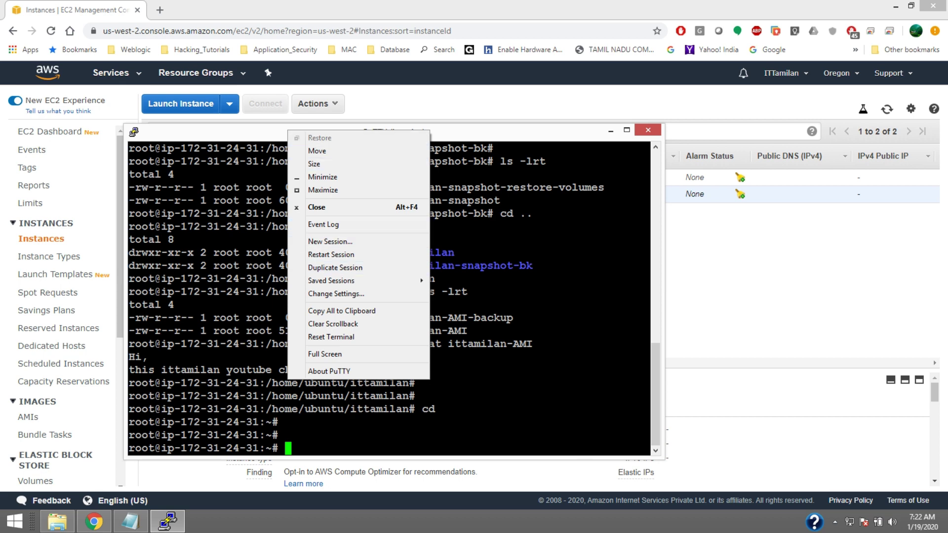
{"action": "key", "text": "d"}
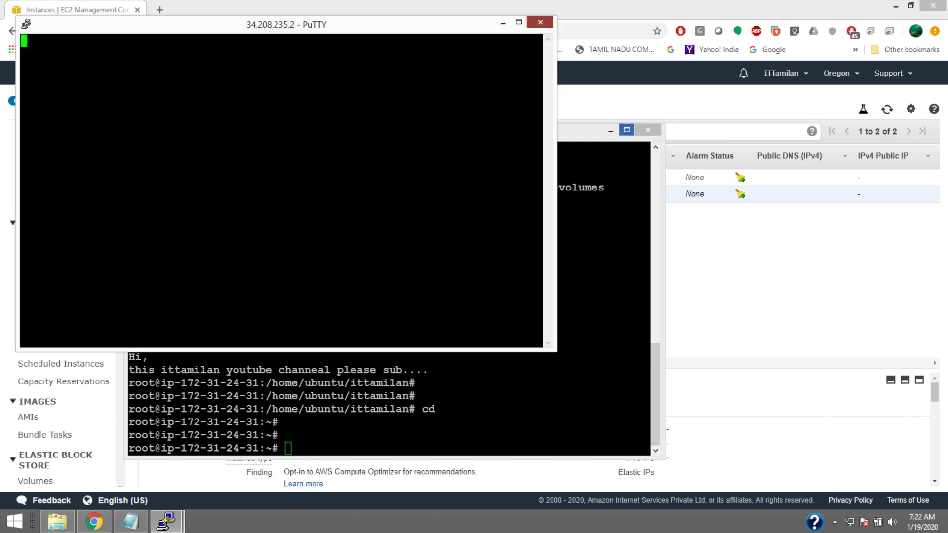
{"action": "key", "text": "alt+F4"}
{"action": "key", "text": "Return"}
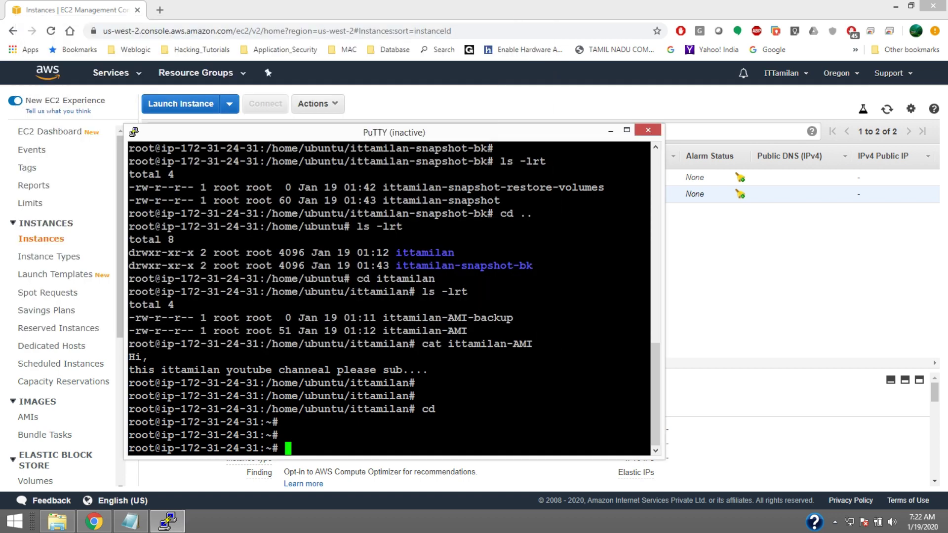
{"action": "key", "text": "alt+F4"}
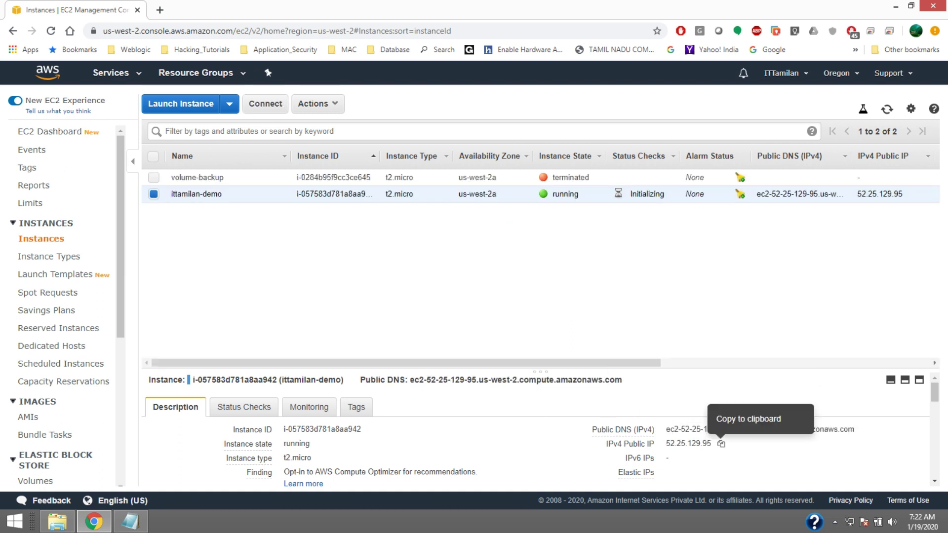
{"action": "left_click", "coordinate": [720, 443]}
{"action": "left_click", "coordinate": [58, 521]}
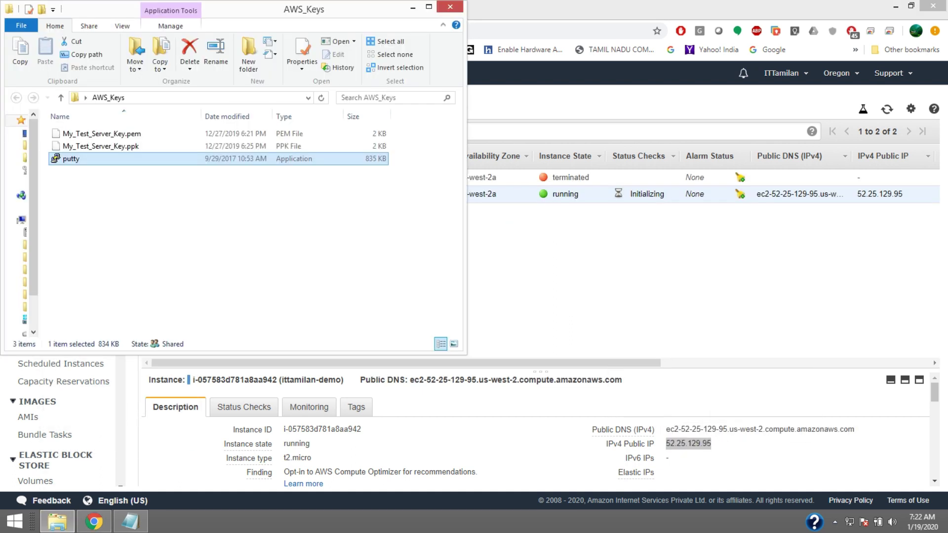
{"action": "key", "text": "Return"}
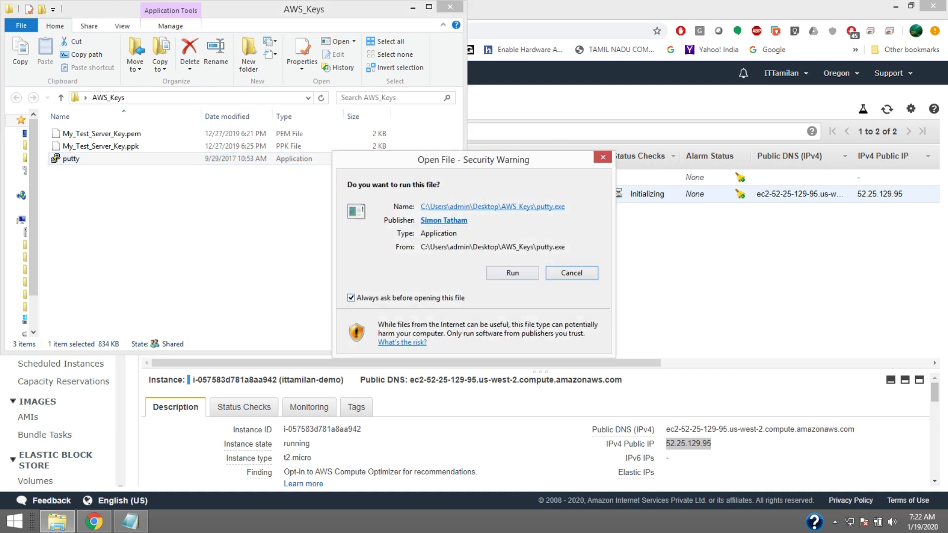
{"action": "key", "text": "alt+r"}
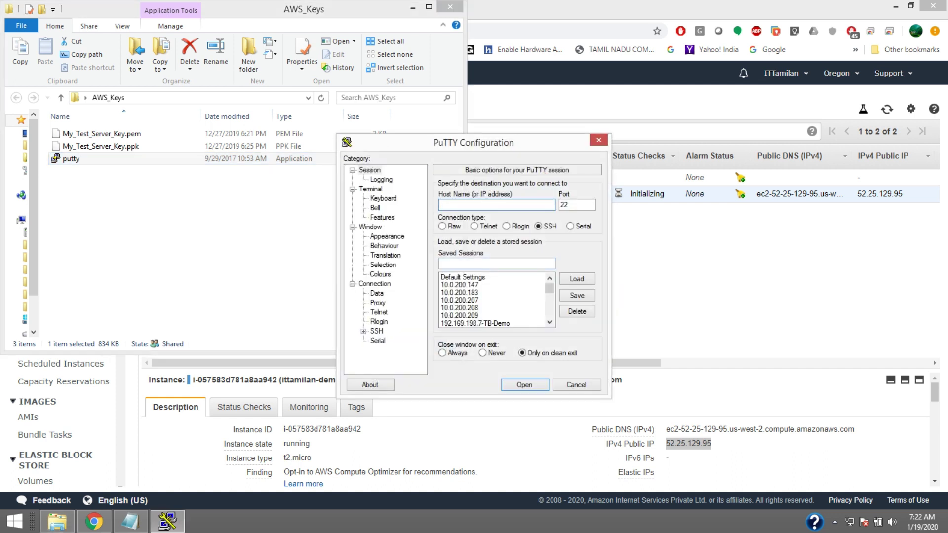
{"action": "type", "text": "ubuntu@"}
{"action": "key", "text": "ctrl+v"}
- Load the private key file from the AWS_Keys folder for the session's SSH authentication
{"action": "left_click", "coordinate": [363, 330]}
{"action": "left_click", "coordinate": [388, 321]}
{"action": "left_click", "coordinate": [577, 305]}
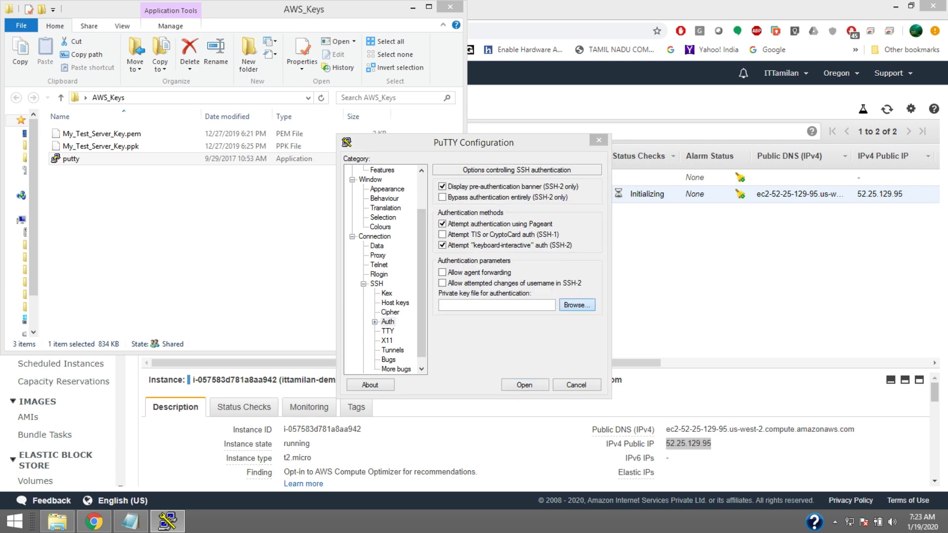
{"action": "left_click", "coordinate": [500, 235]}
{"action": "key", "text": "Return"}
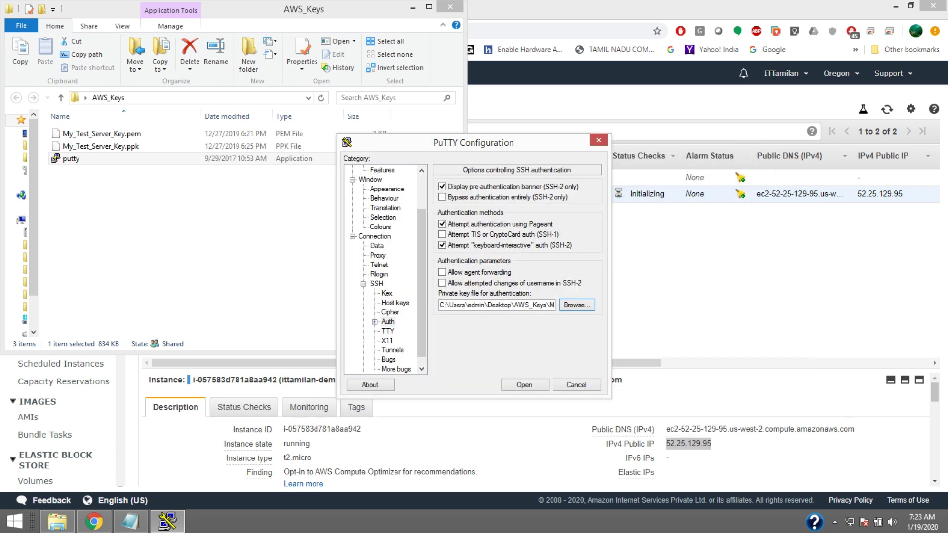
- Set the PuTTY terminal font to Courier New, bold, 14-point
{"action": "left_click", "coordinate": [387, 189]}
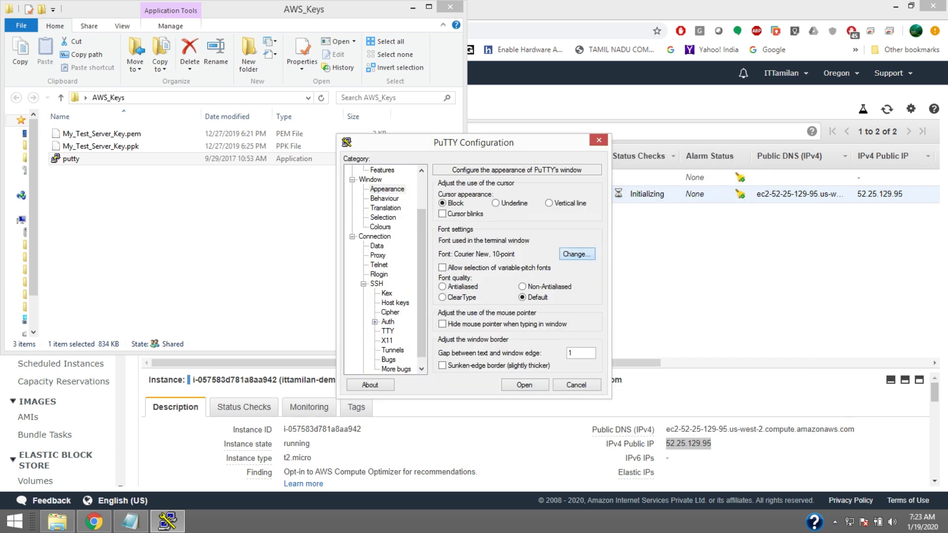
{"action": "left_click", "coordinate": [576, 254]}
{"action": "left_click", "coordinate": [488, 290]}
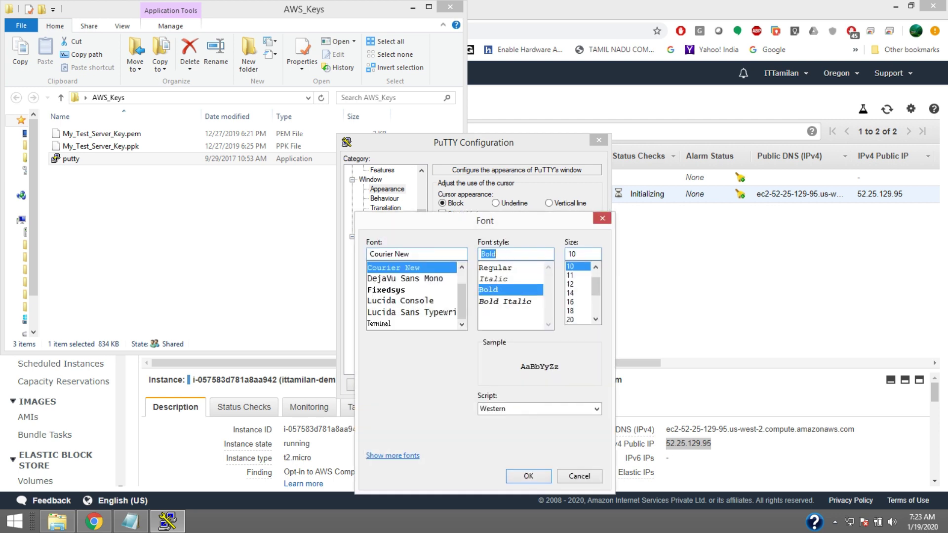
{"action": "left_click", "coordinate": [571, 293]}
{"action": "key", "text": "Return"}
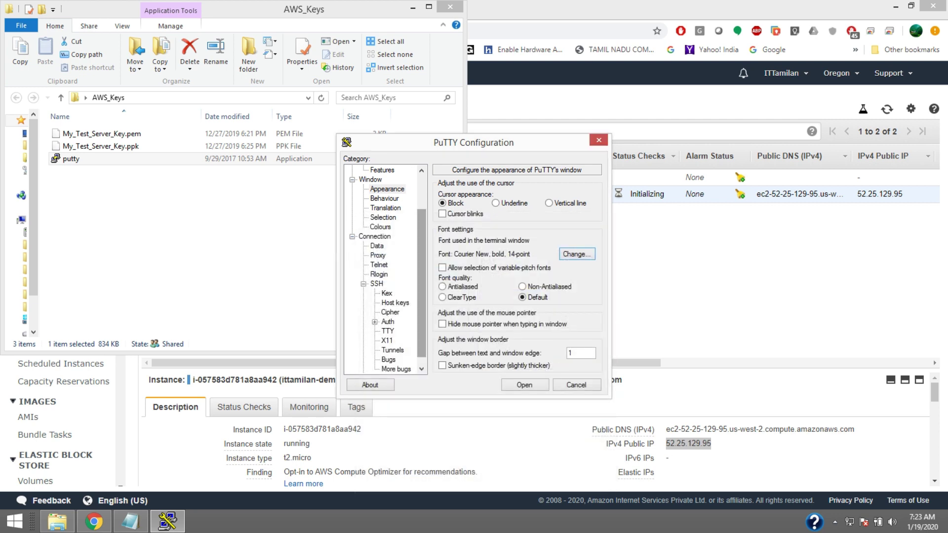
- Open the SSH session to the ittamilan-demo instance and accept the server's host key
{"action": "scroll", "coordinate": [383, 269], "scroll_direction": "up", "scroll_amount": 2}
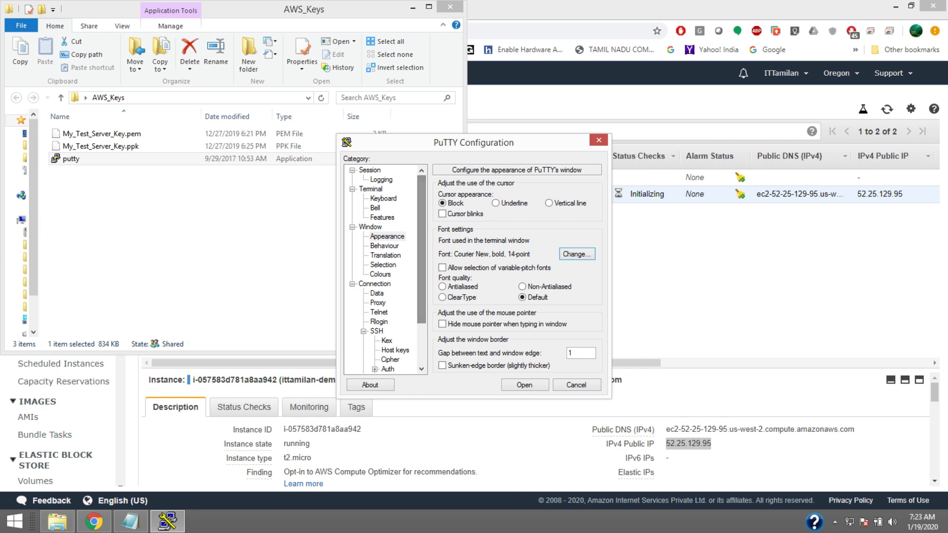
{"action": "left_click", "coordinate": [370, 169]}
{"action": "key", "text": "Return"}
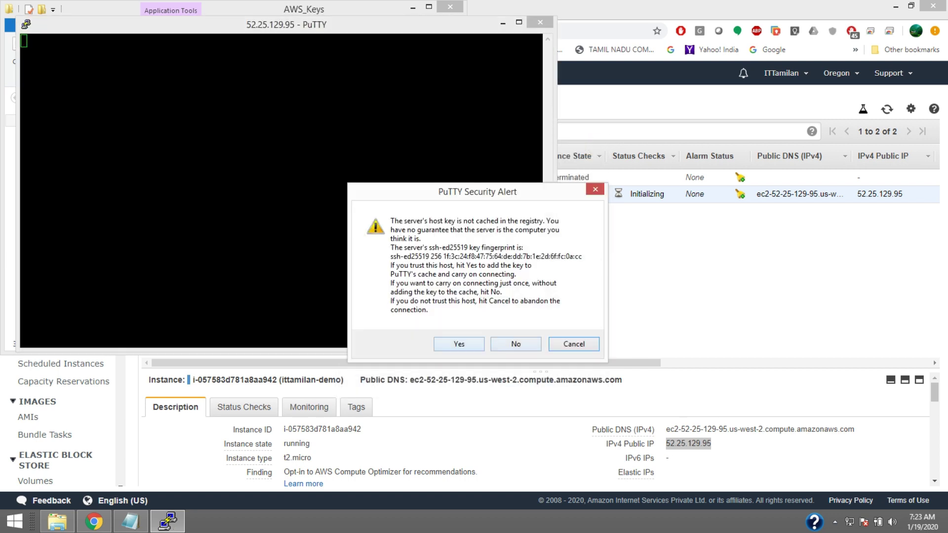
{"action": "key", "text": "Return"}
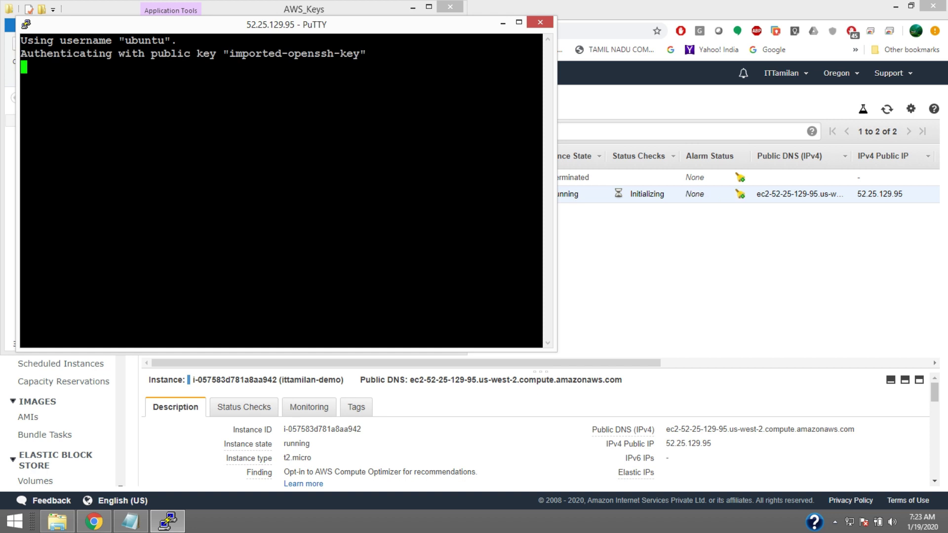
- Switch to the root user with sudo su and clear the terminal screen
{"action": "type", "text": "sudo su"}
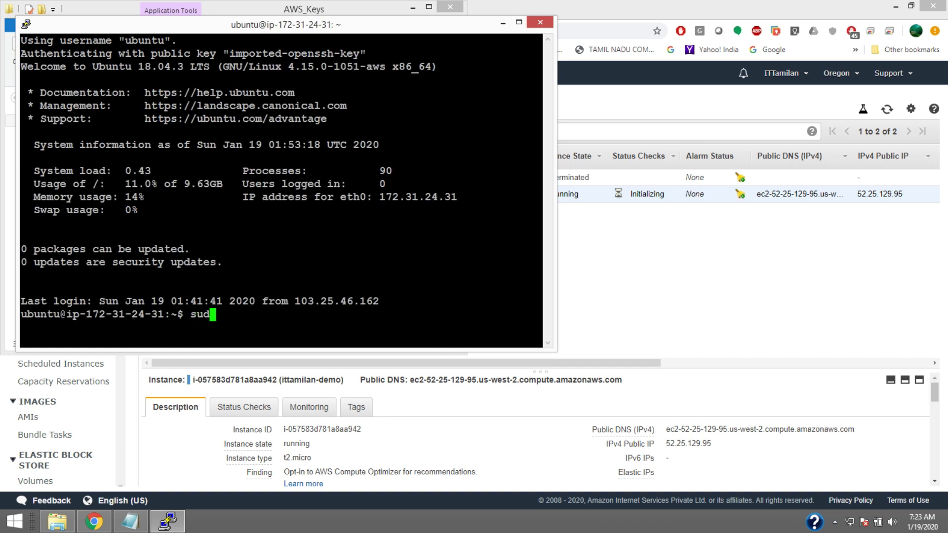
{"action": "key", "text": "Return"}
{"action": "type", "text": "c"}
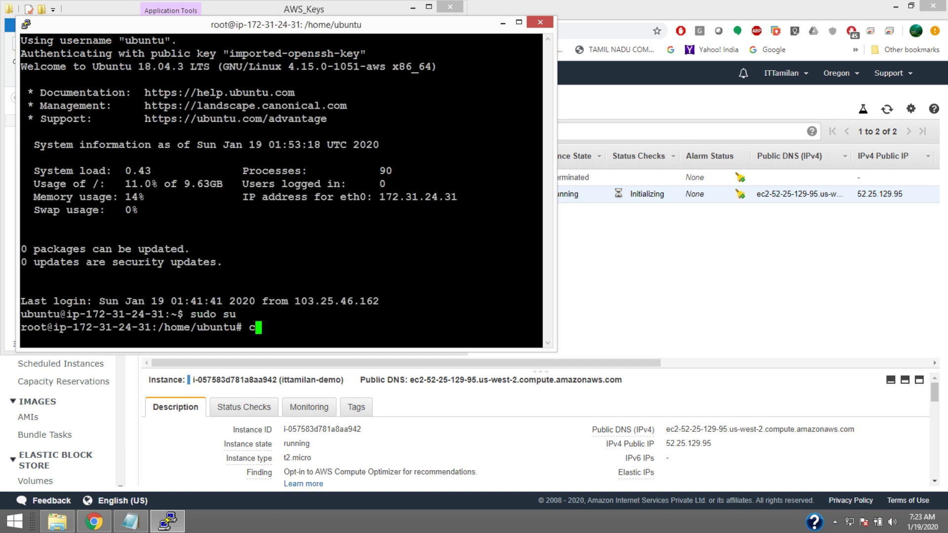
{"action": "type", "text": "lea"}
{"action": "key", "text": "Return"}
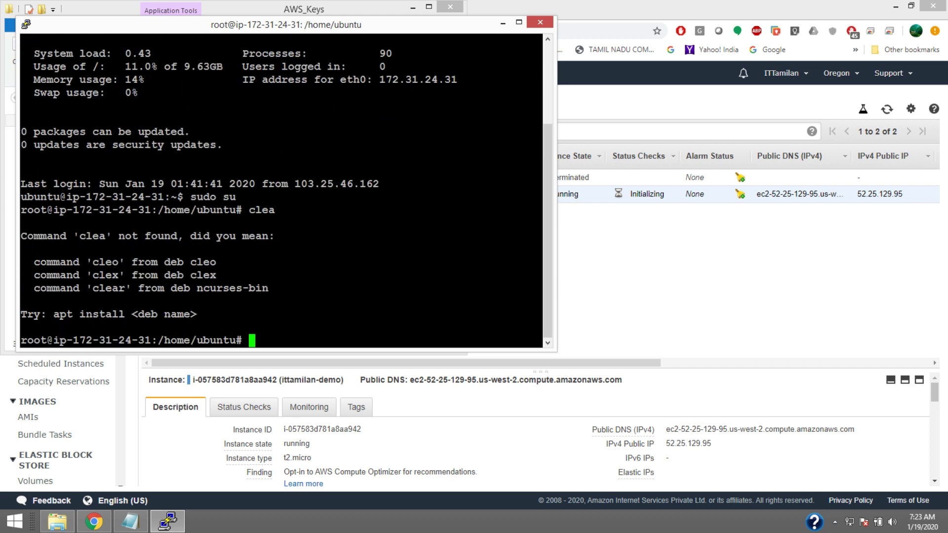
{"action": "type", "text": "clear"}
{"action": "key", "text": "Return"}
- Check the disk usage of all mounted filesystems with df -H, examining the sizes for /dev/xvda1
{"action": "type", "text": "df -H"}
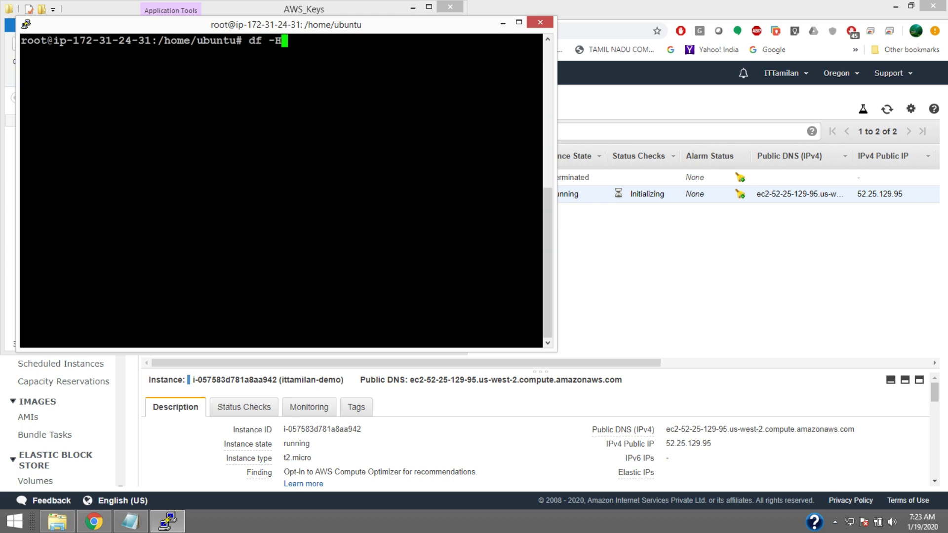
{"action": "key", "text": "Return"}
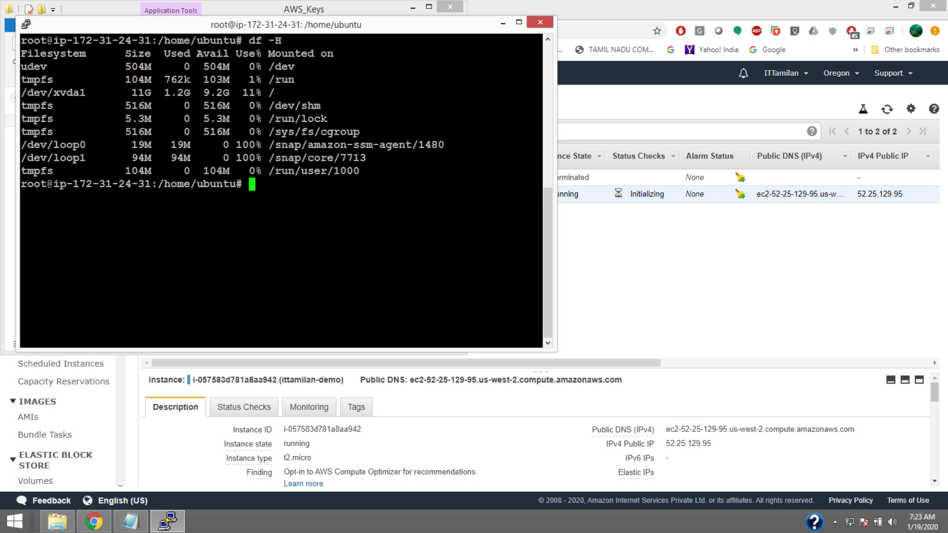
{"action": "left_click_drag", "start_coordinate": [126, 93], "coordinate": [268, 93]}
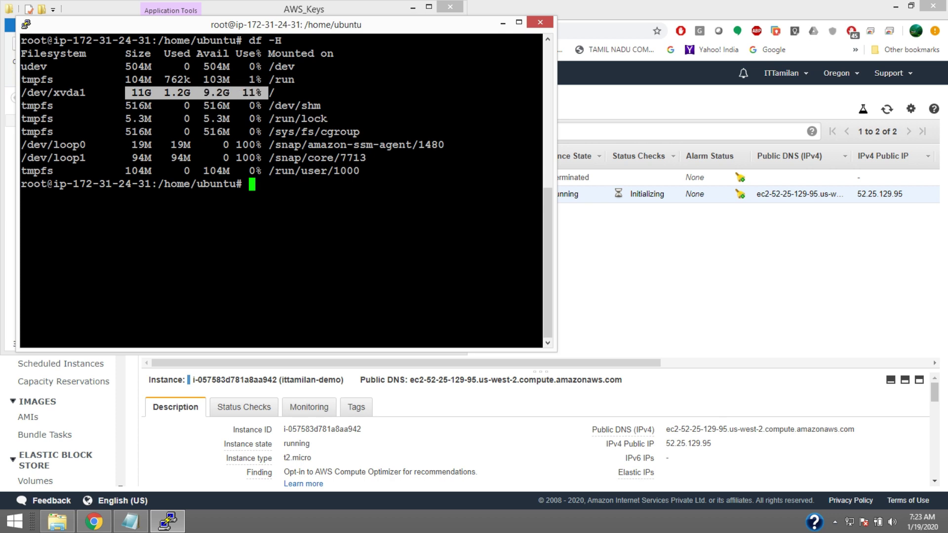
{"action": "left_click", "coordinate": [268, 93]}
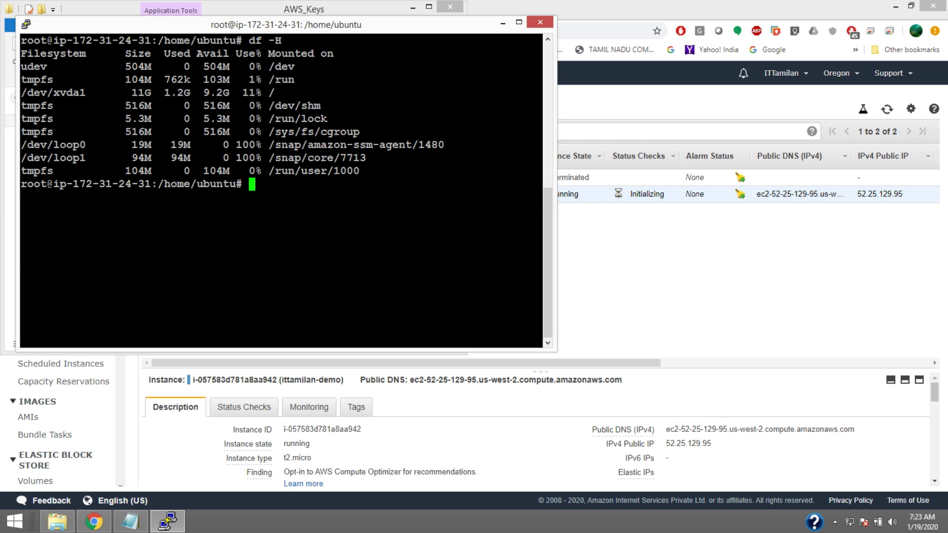
- List the home directory with ls -lrt, and change into the ittamilan folder to list its files the same way
{"action": "type", "text": "ls -lrt"}
{"action": "key", "text": "Return"}
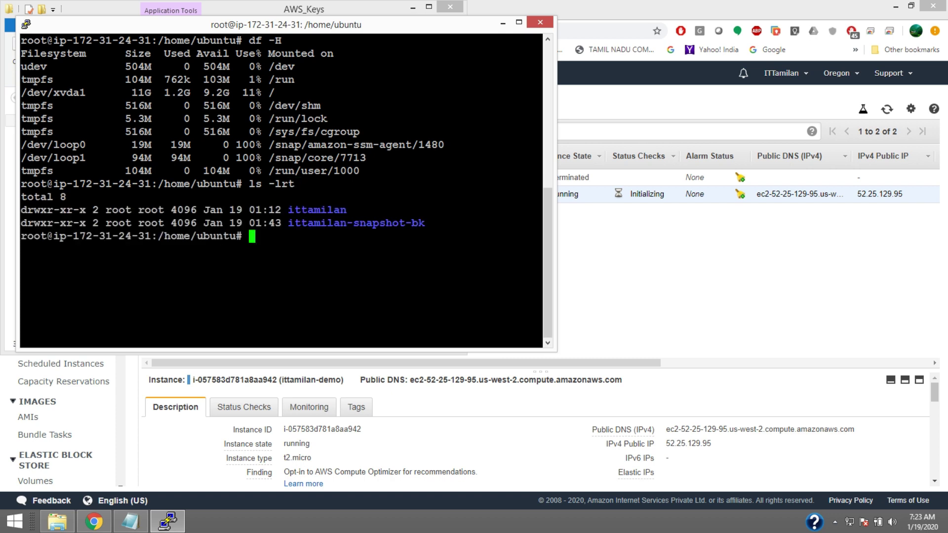
{"action": "type", "text": "cd ittamilan"}
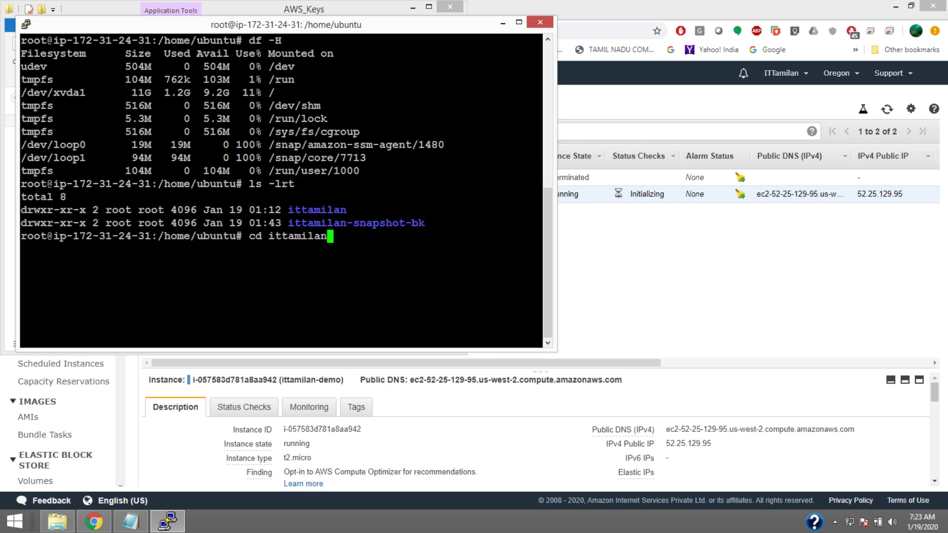
{"action": "key", "text": "Return"}
{"action": "type", "text": "ls -lrt"}
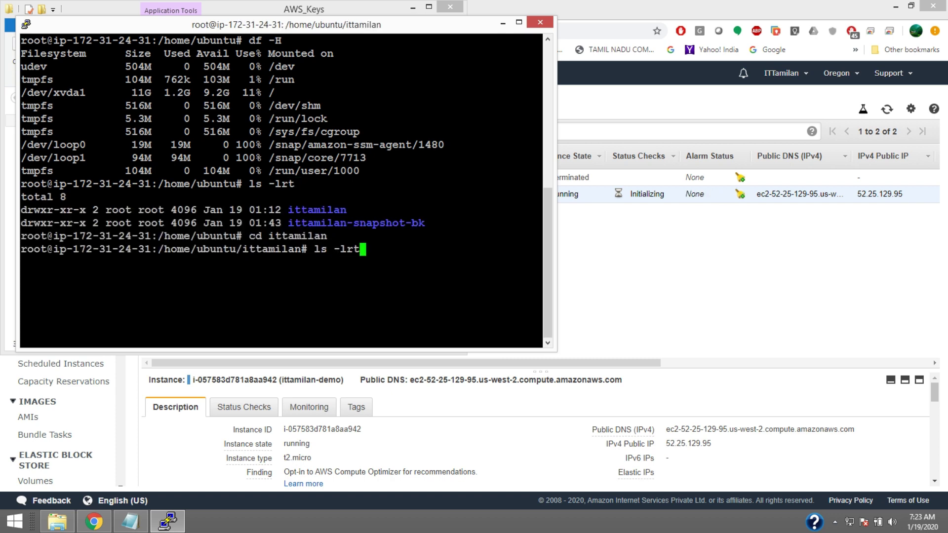
{"action": "key", "text": "Return"}
- Print the contents of the ittamilan-AMI file with cat
{"action": "type", "text": "cat"}
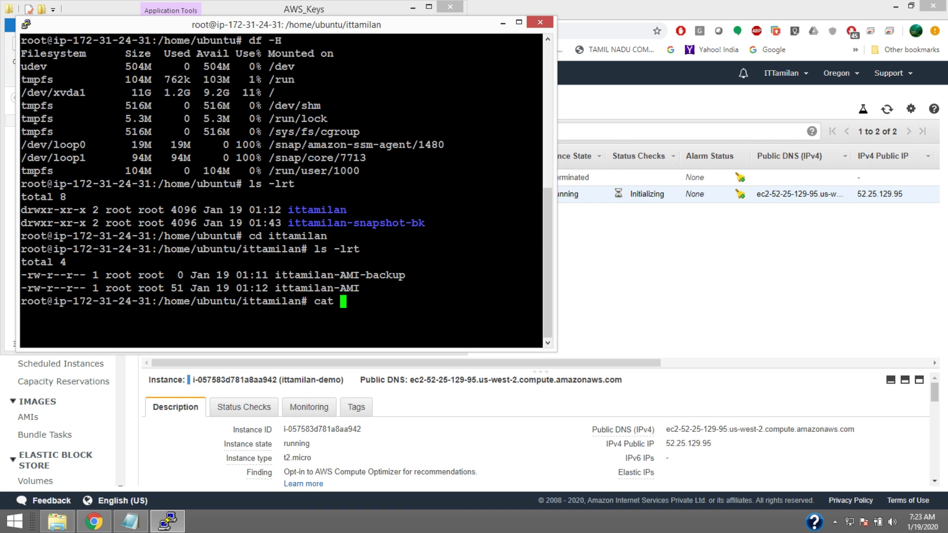
{"action": "double_click", "coordinate": [317, 287]}
{"action": "right_click", "coordinate": [317, 288]}
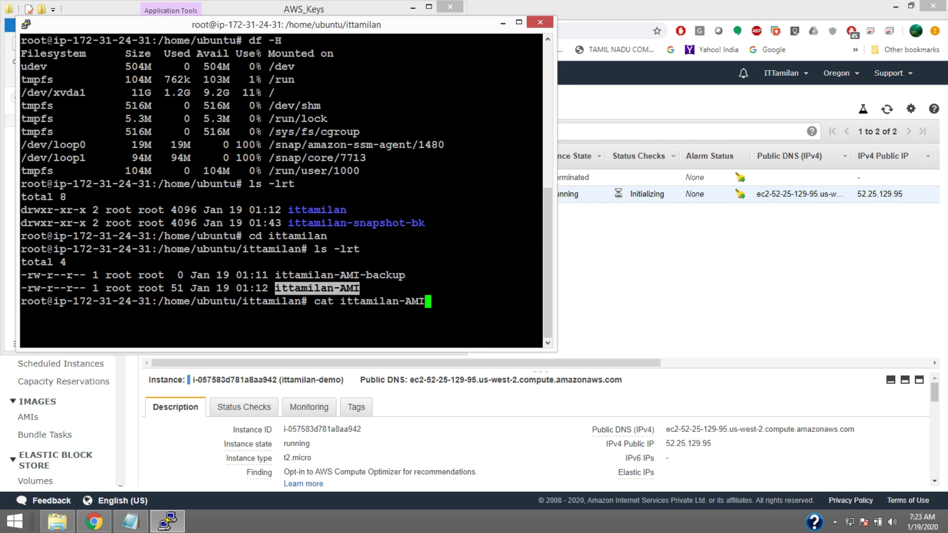
{"action": "key", "text": "Return"}
- Go back up to the parent directory and list its contents with ls -lrt
{"action": "type", "text": "cd ../"}
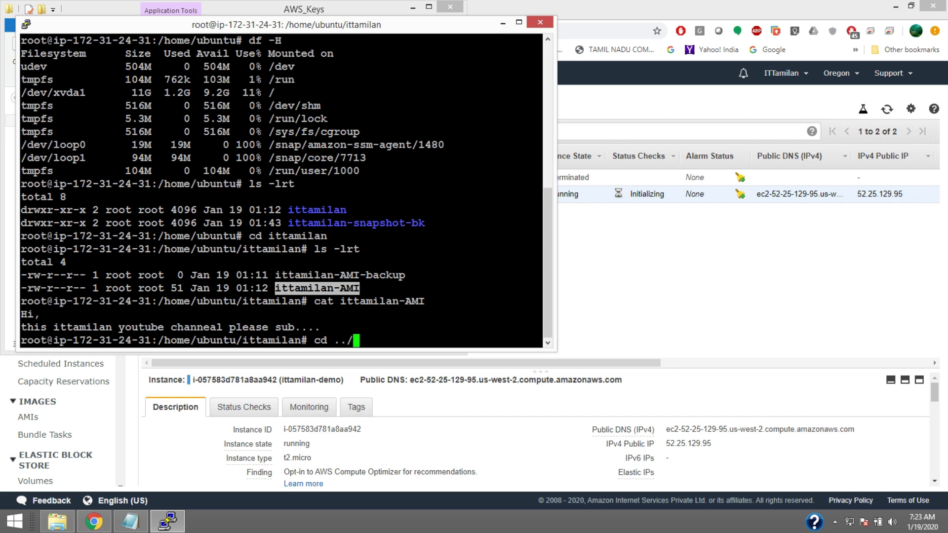
{"action": "key", "text": "Return"}
{"action": "type", "text": "ls -lrt"}
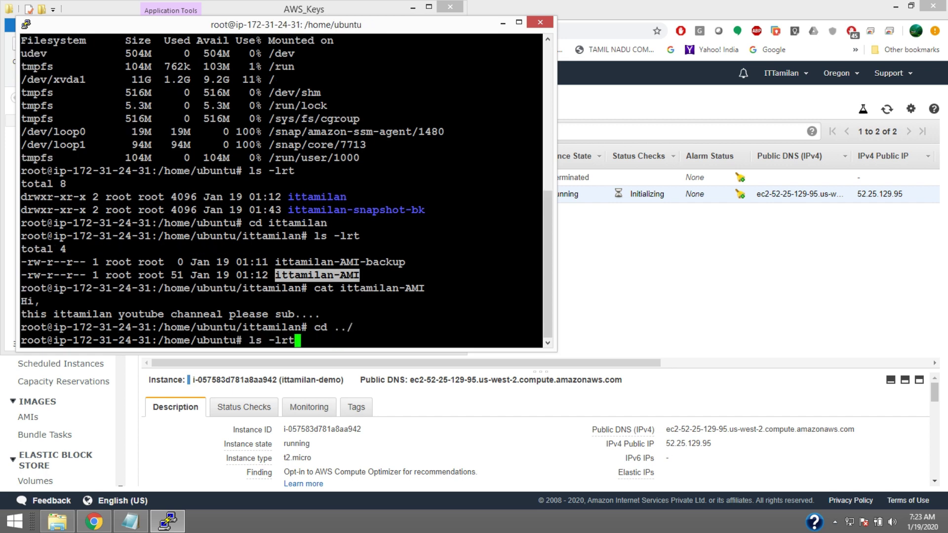
{"action": "key", "text": "Return"}
- Change into the ittamilan-snapshot-bk directory and list its files with ls -lrt
{"action": "type", "text": "cd it"}
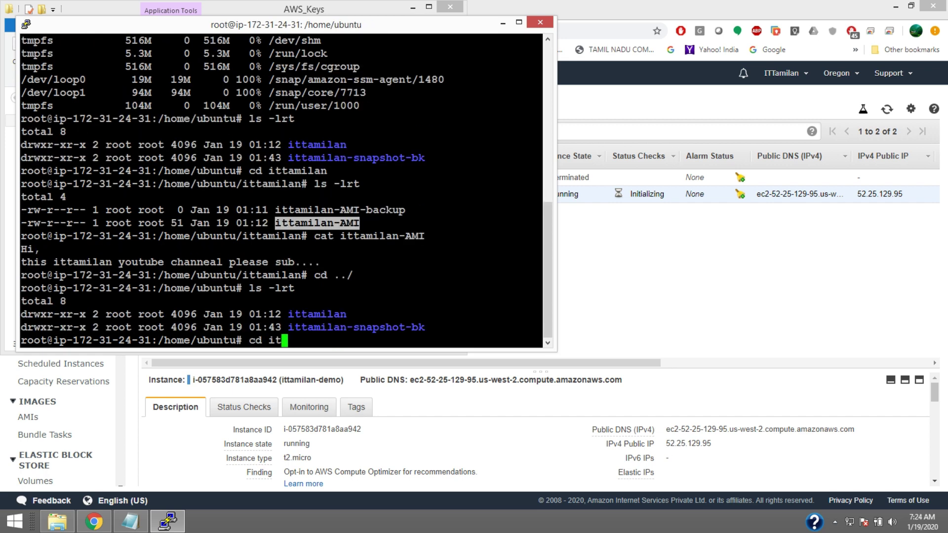
{"action": "key", "text": "Tab"}
{"action": "type", "text": "-"}
{"action": "key", "text": "Tab"}
{"action": "key", "text": "Return"}
{"action": "type", "text": "ls -lrt"}
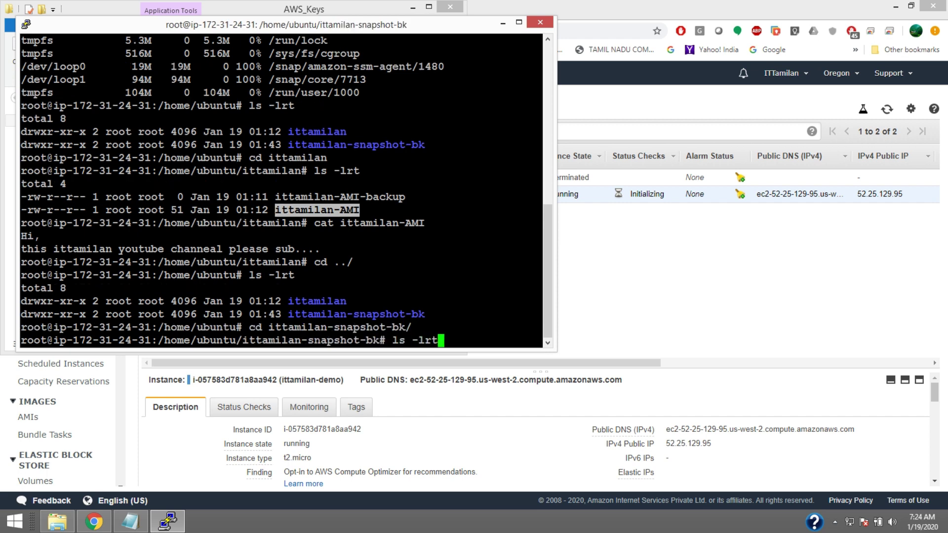
{"action": "key", "text": "Return"}
- Print the ittamilan-snapshot file with cat and list the ittamilan-snapshot-bk directory again with ls -lrt
{"action": "type", "text": "cat "}
{"action": "type", "text": "i"}
{"action": "key", "text": "Tab"}
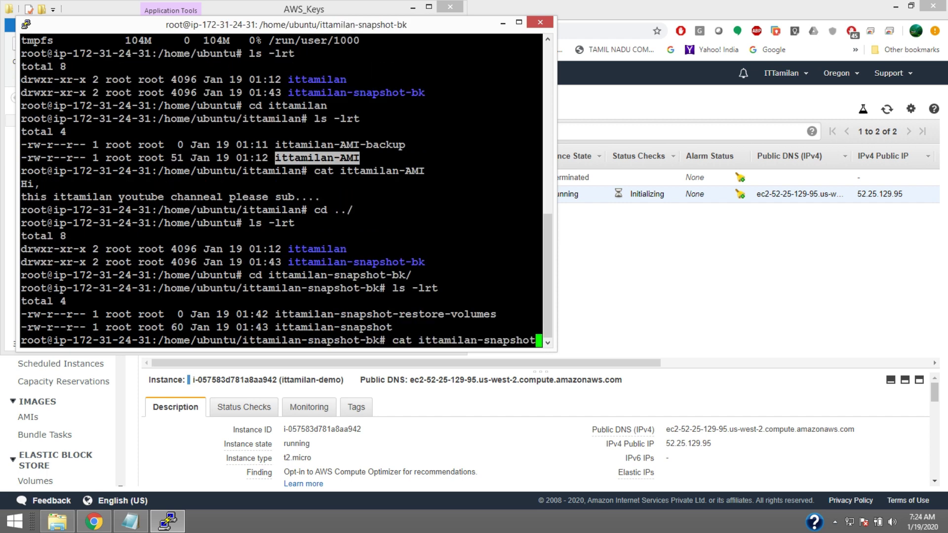
{"action": "key", "text": "Return"}
{"action": "key", "text": "Return"}
{"action": "key", "text": "Return"}
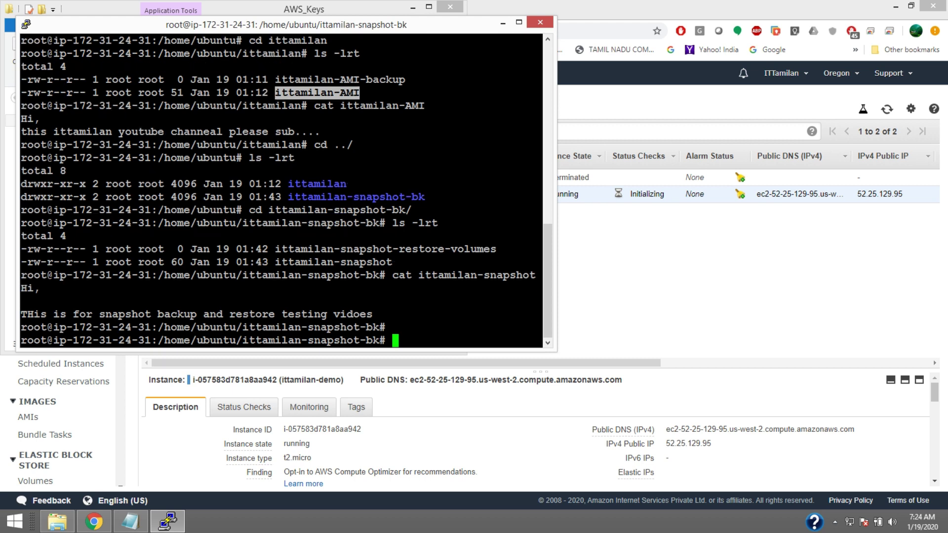
{"action": "type", "text": "ls -lrt"}
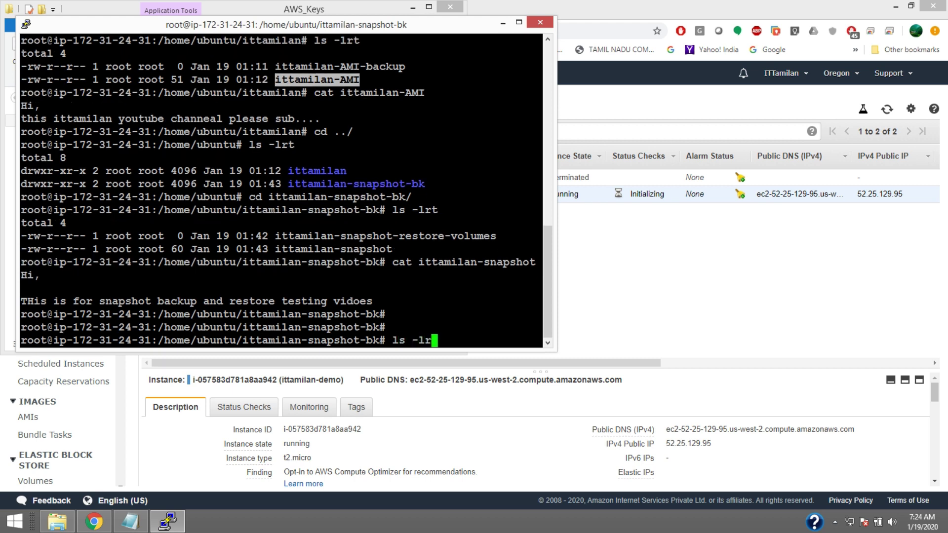
{"action": "key", "text": "Return"}
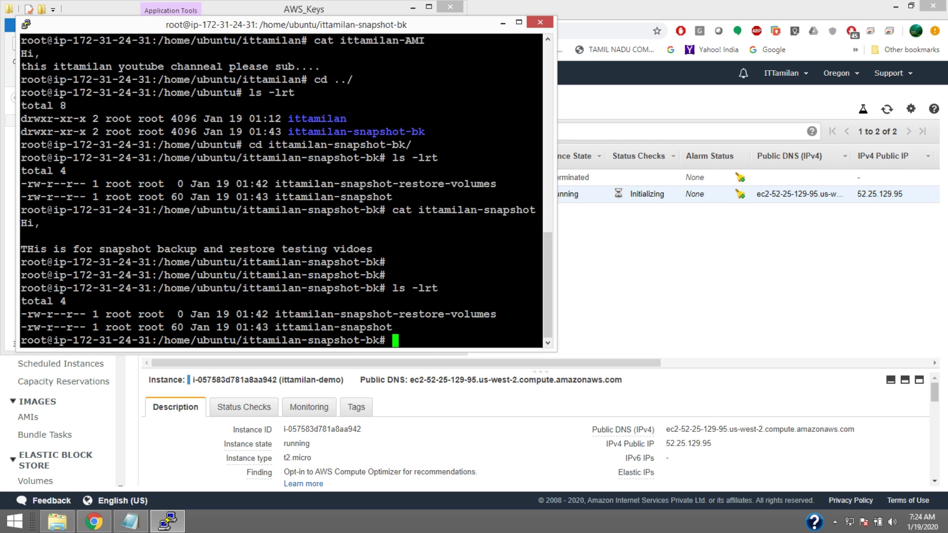
{"action": "key", "text": "alt+Tab"}
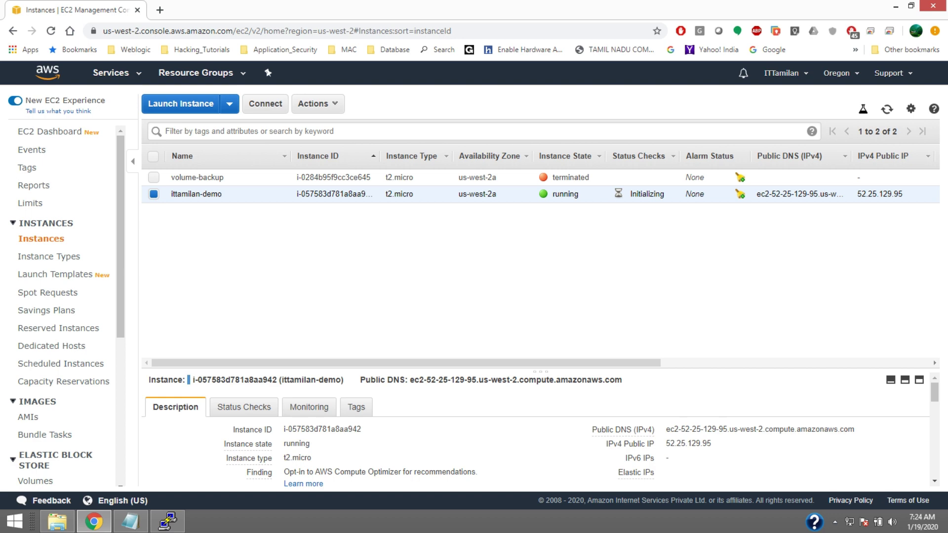
{"action": "key", "text": "alt+Tab"}
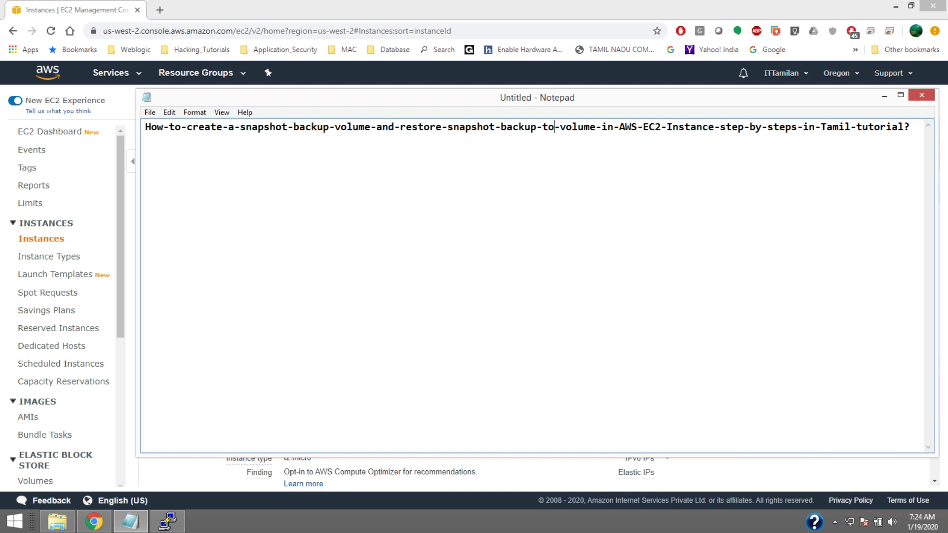
{"action": "key", "text": "alt+Tab"}
{"action": "key", "text": "alt+Tab"}
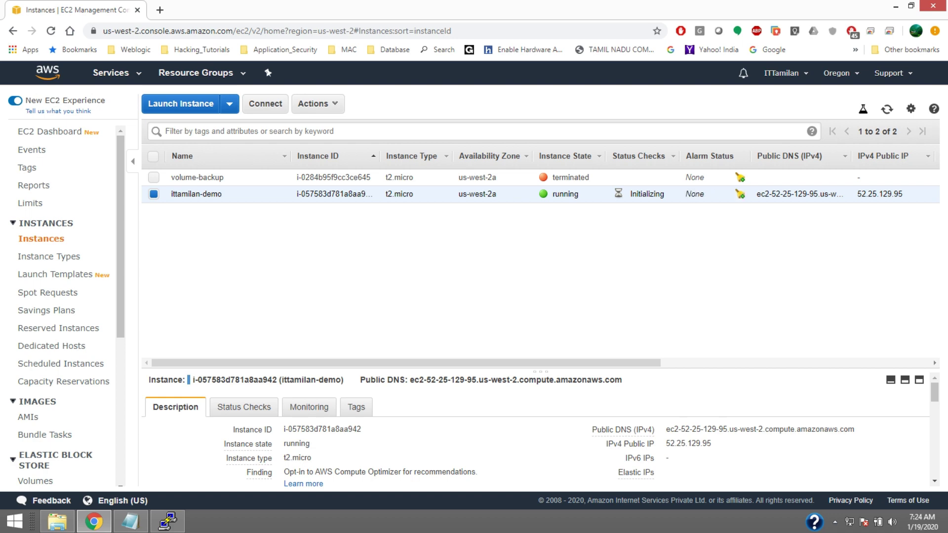
{"action": "scroll", "coordinate": [540, 266], "scroll_direction": "right", "scroll_amount": 5}
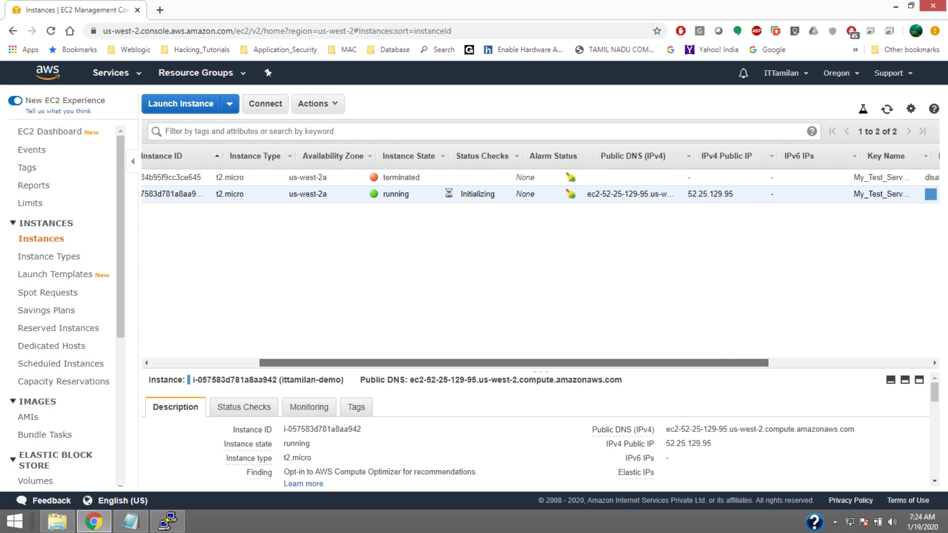
{"action": "scroll", "coordinate": [539, 267], "scroll_direction": "left", "scroll_amount": 5}
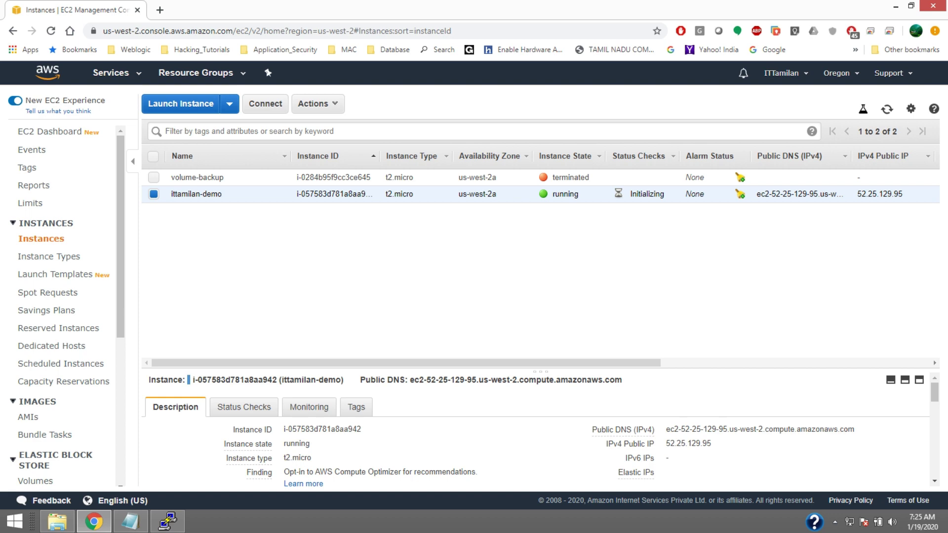
{"action": "left_click", "coordinate": [834, 522]}
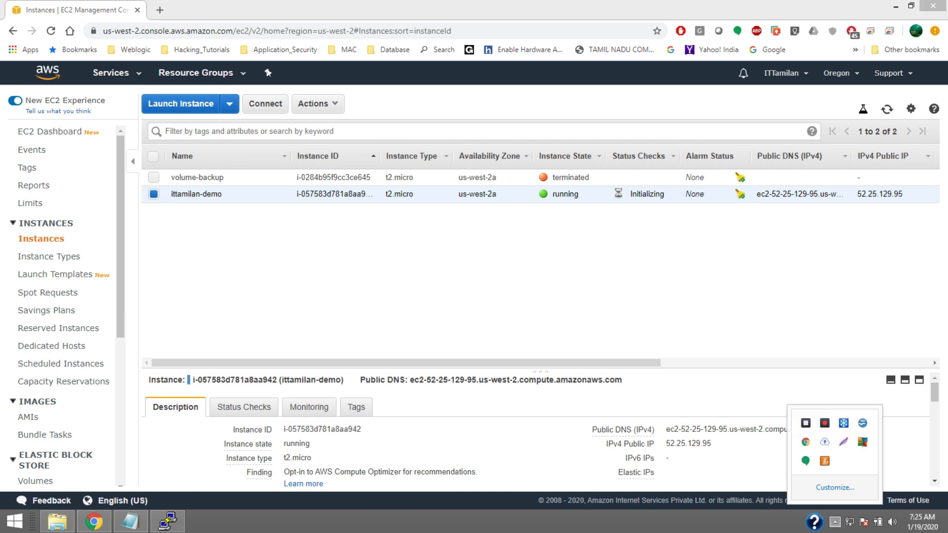